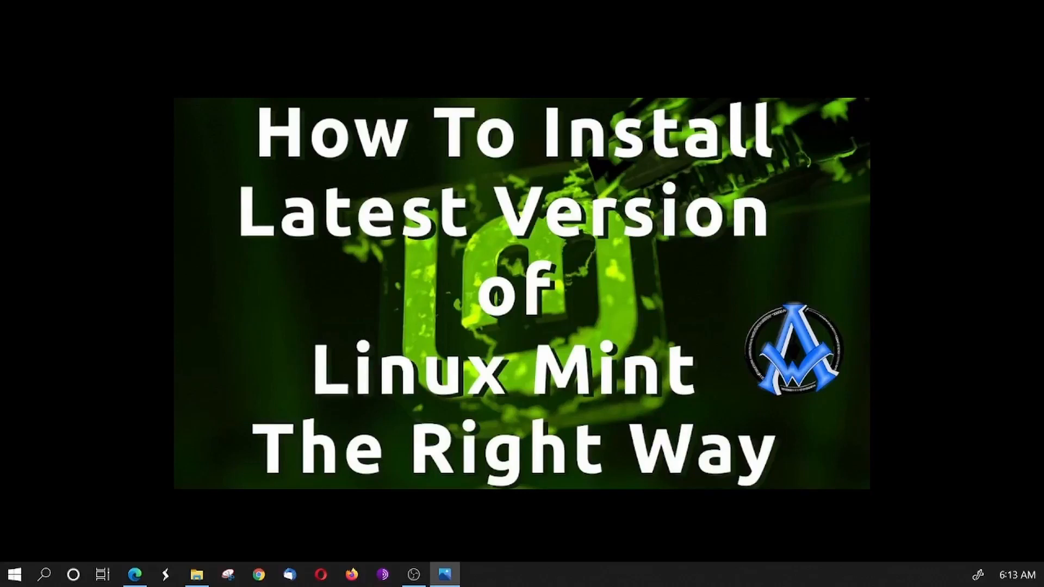
- Switch to Microsoft Edge with the Linux Mint download page and highlight the Linux Mint 20.3 "Una" heading
key("alt+Tab")
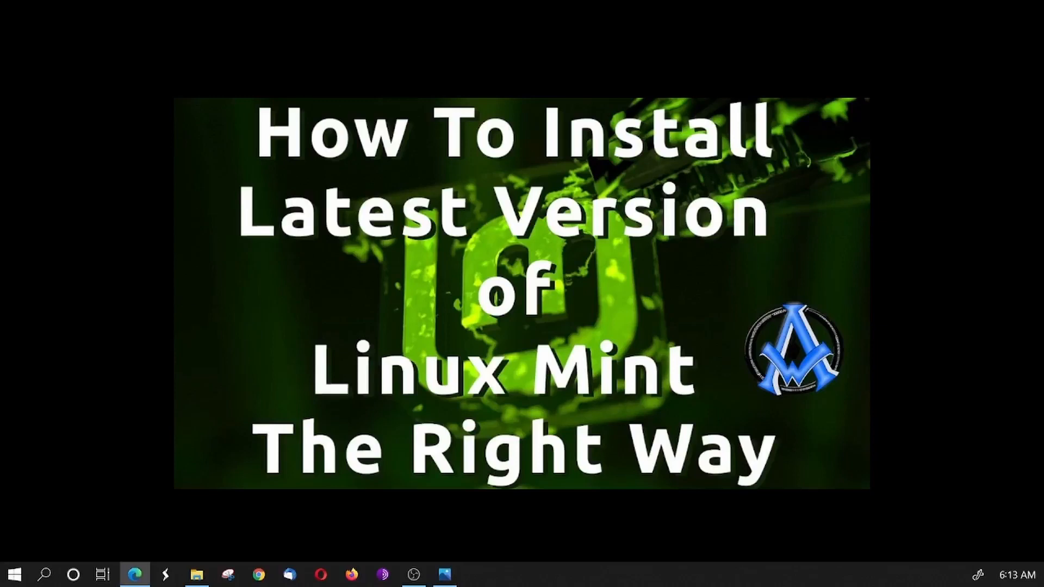
left_click_drag(946, 238, 387, 1)
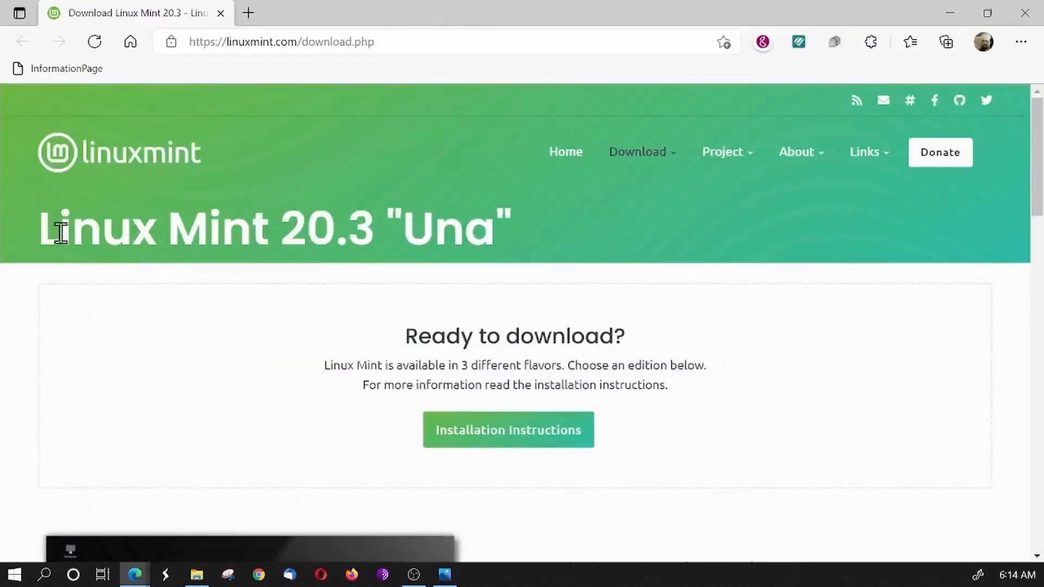
left_click_drag(46, 230, 499, 227)
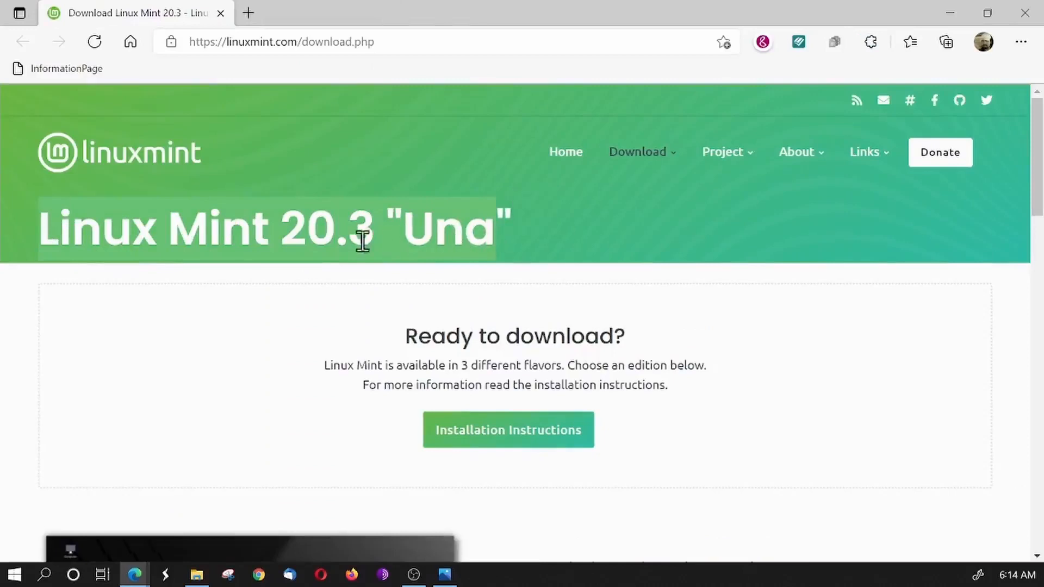
double_click(424, 242)
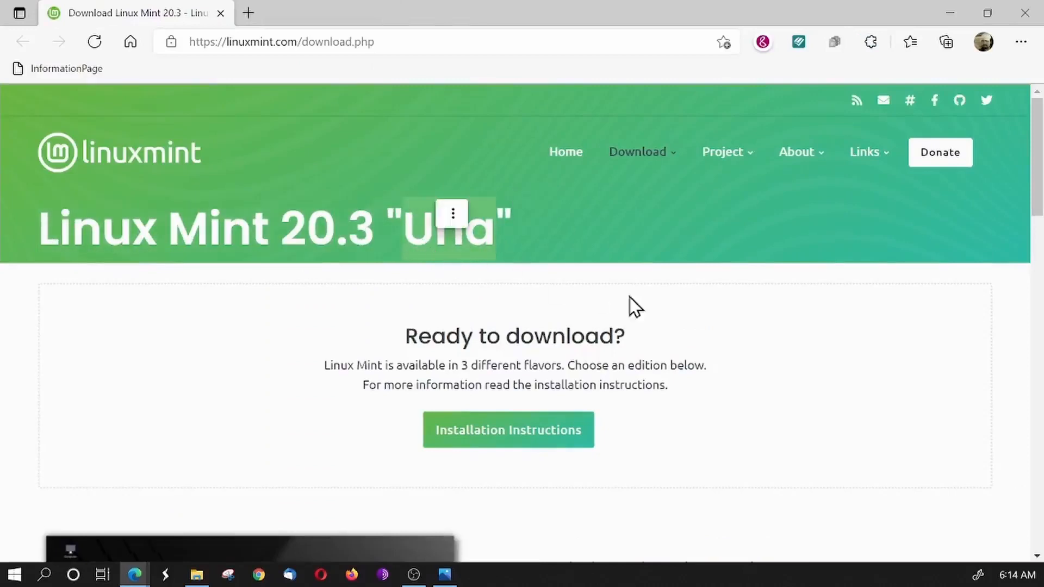
- Review the descriptions and desktop previews of the Cinnamon, MATE and Xfce editions on the download page
scroll(678, 319, "down", 5)
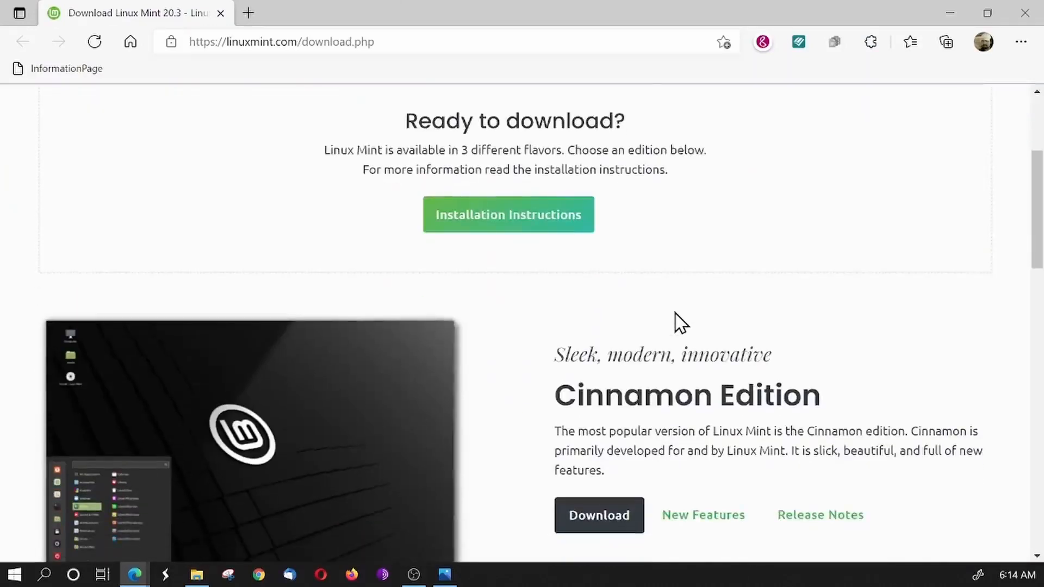
scroll(483, 346, "down", 1)
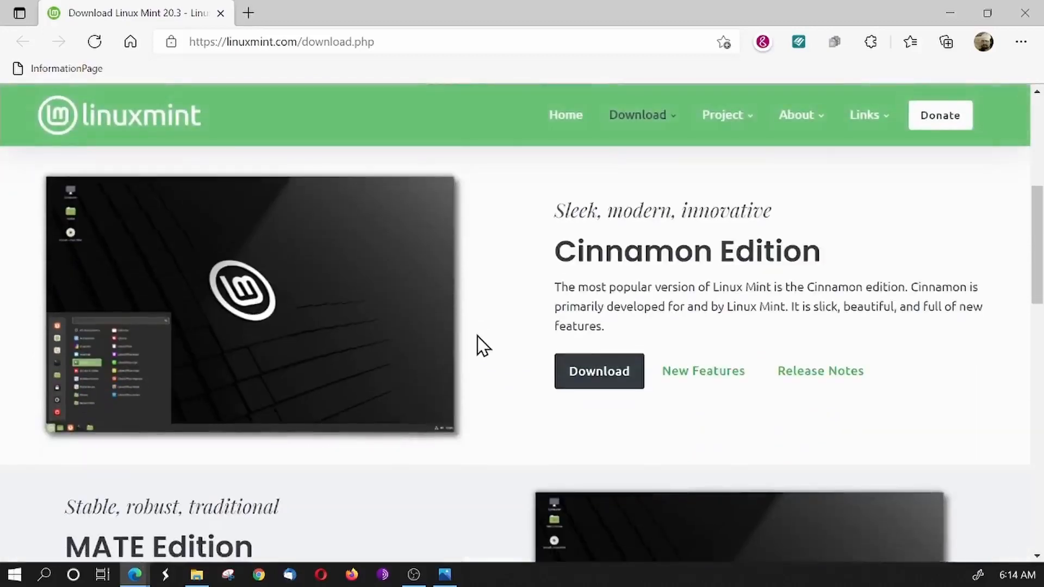
scroll(498, 310, "down", 3)
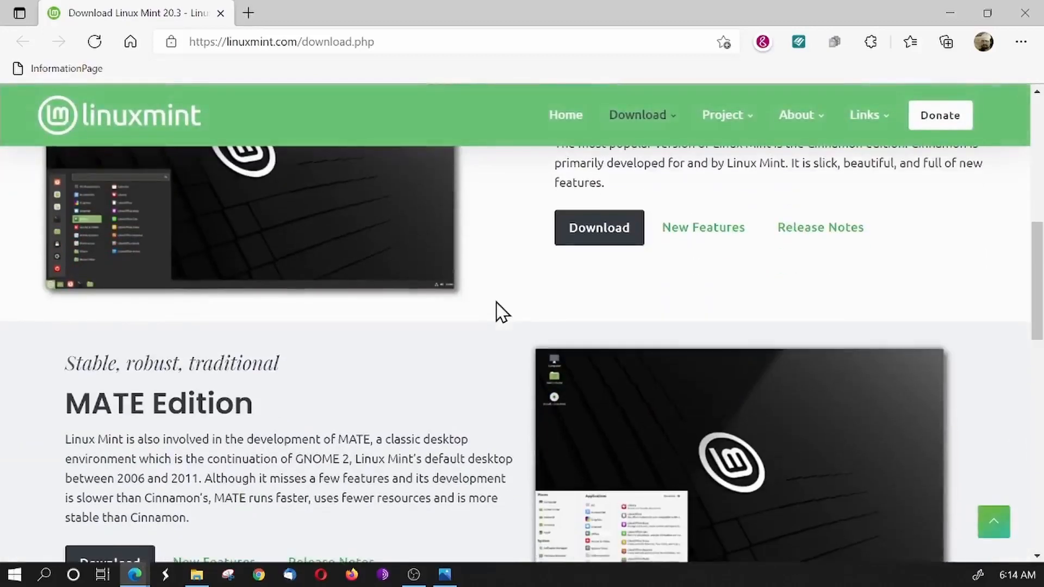
scroll(499, 310, "up", 4)
scroll(678, 321, "down", 5)
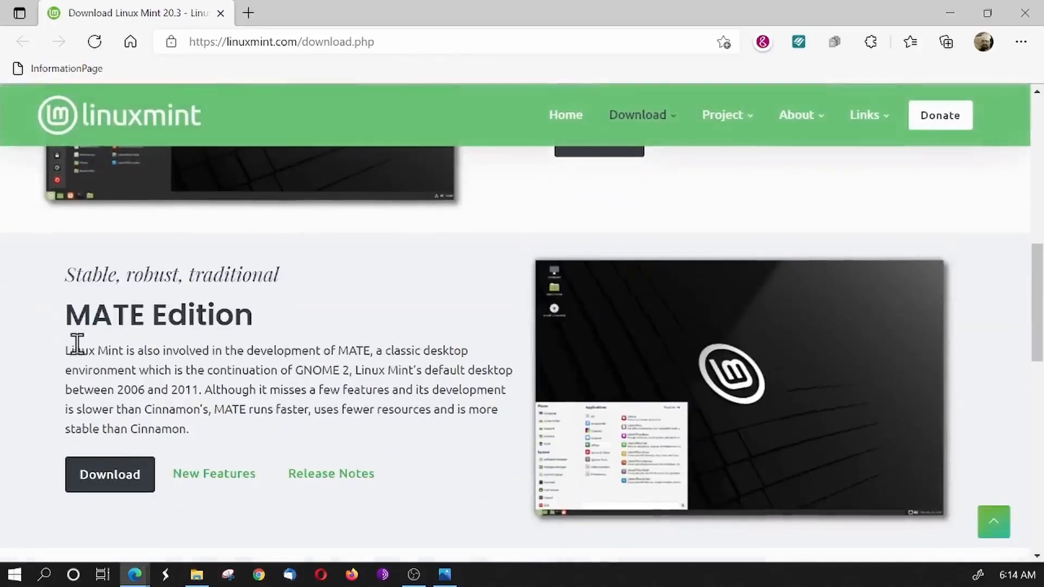
scroll(287, 345, "down", 5)
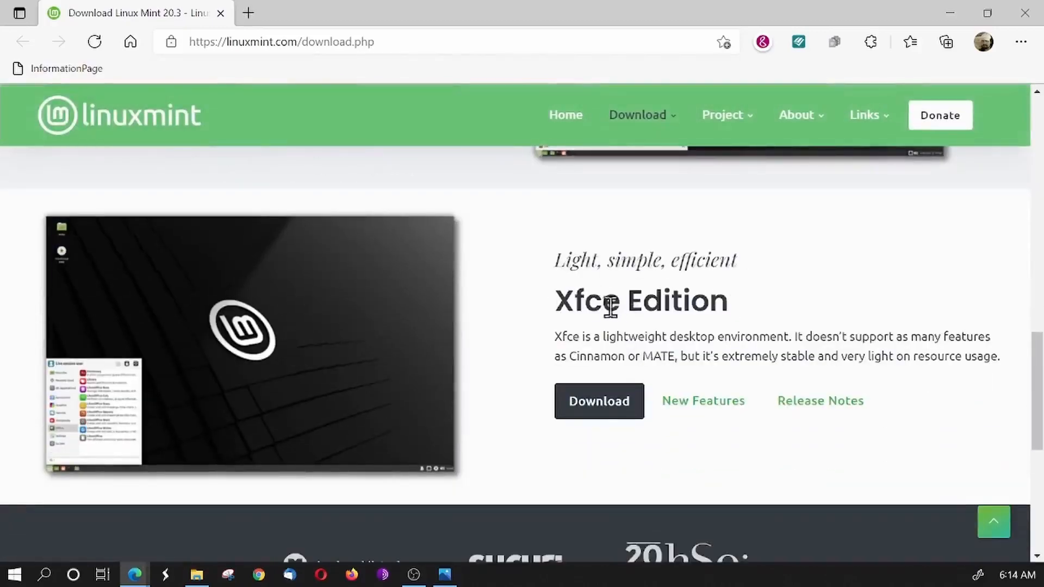
scroll(713, 304, "up", 8)
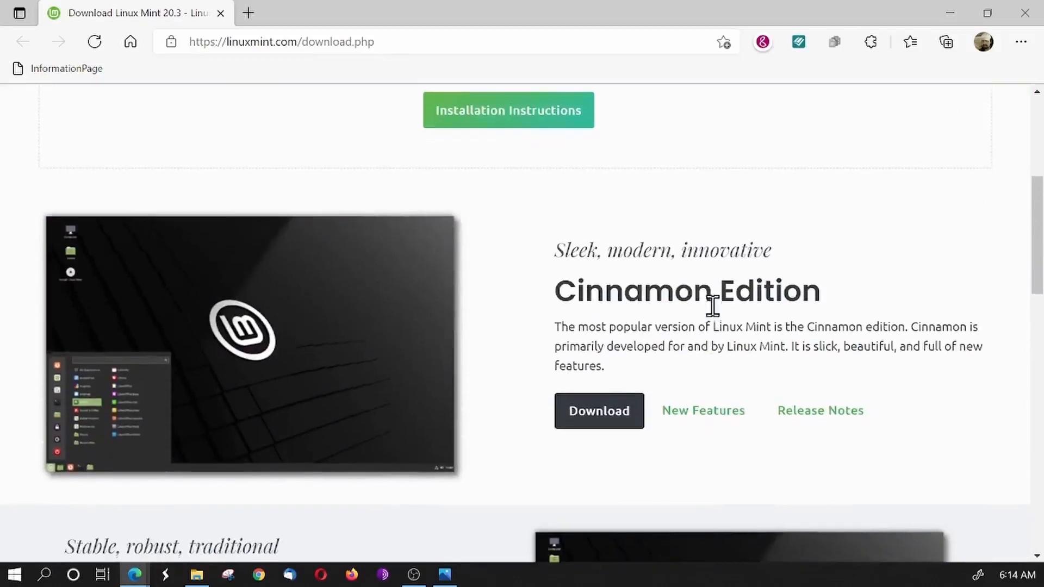
double_click(616, 287)
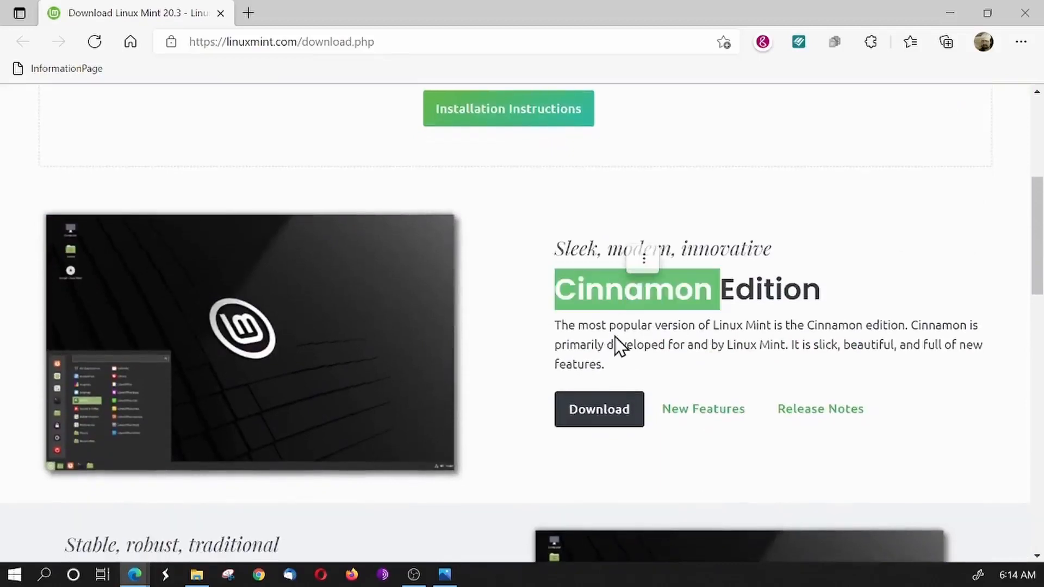
scroll(618, 346, "down", 8)
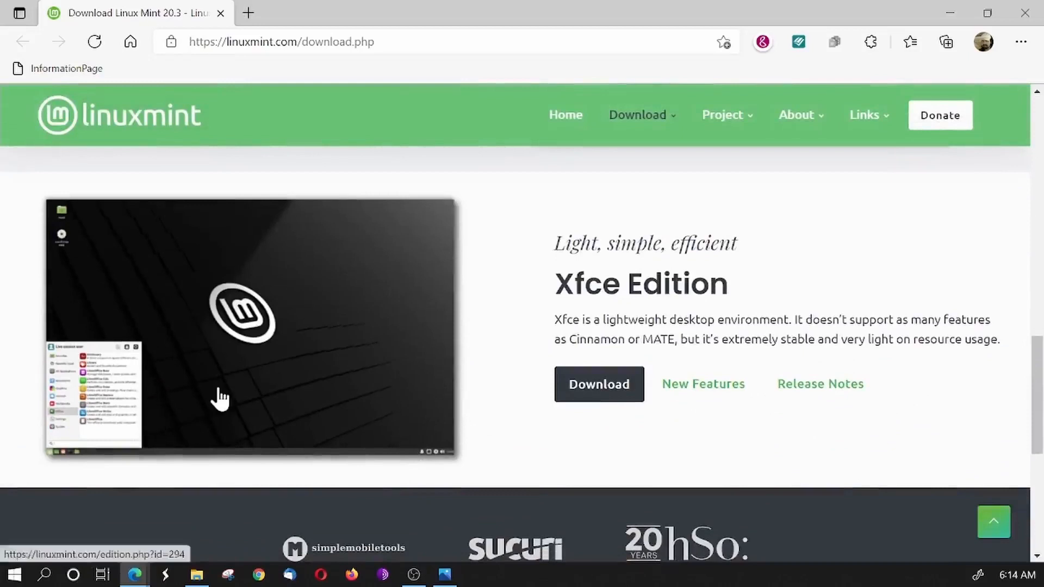
scroll(223, 397, "up", 1)
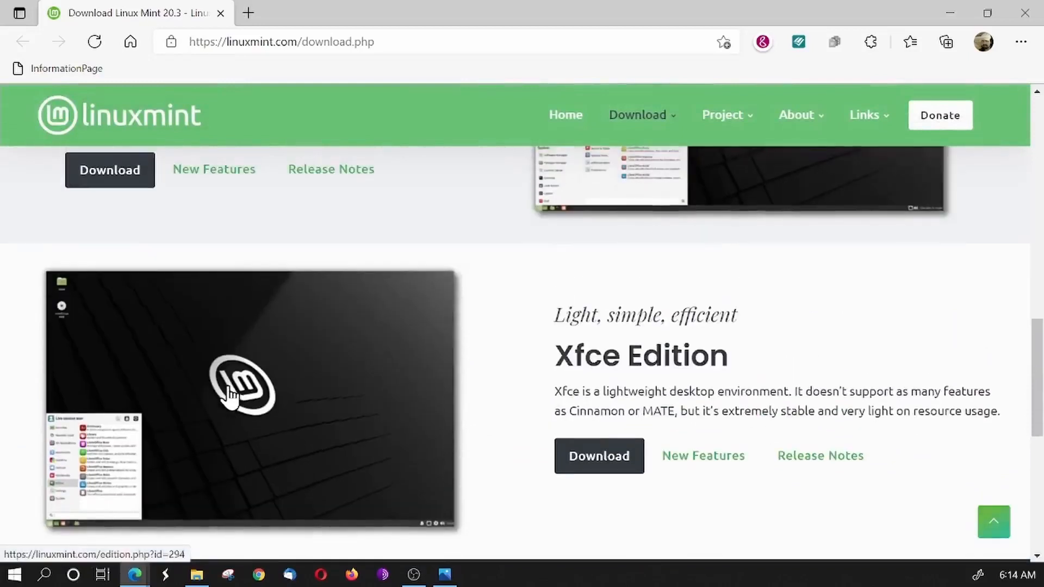
scroll(219, 437, "up", 4)
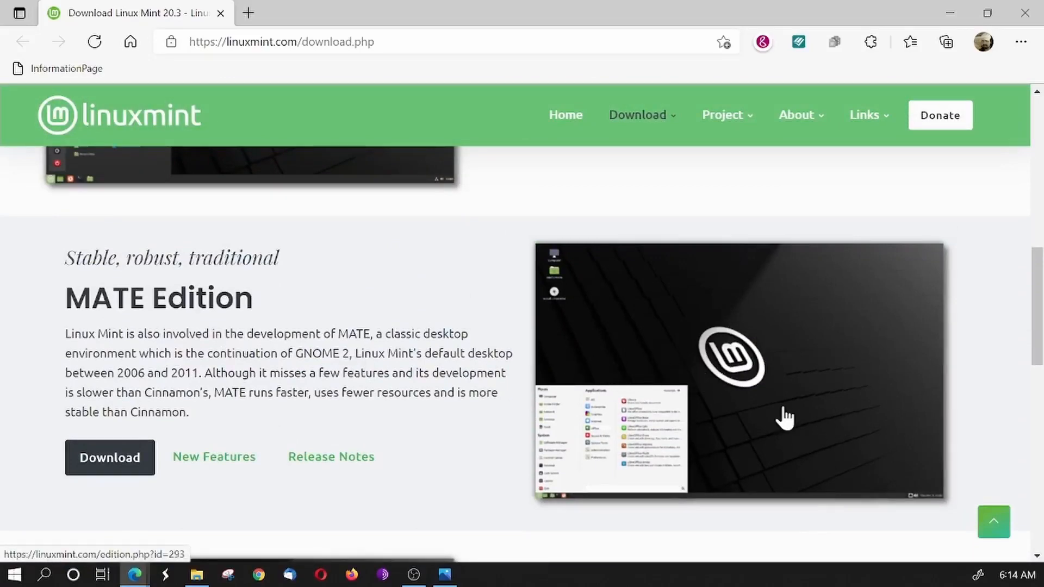
scroll(816, 419, "up", 3)
scroll(822, 435, "down", 4)
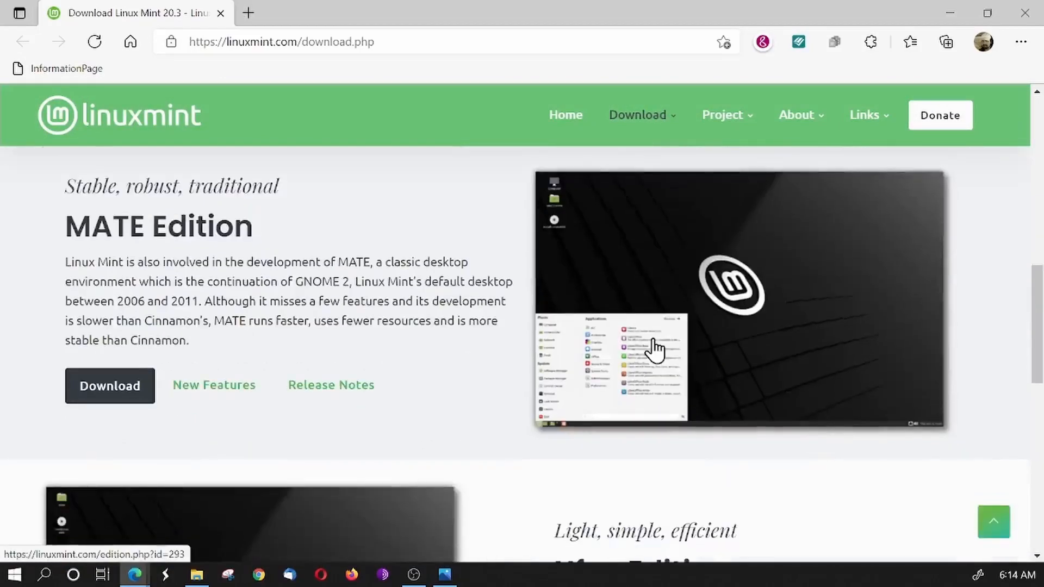
scroll(707, 357, "up", 4)
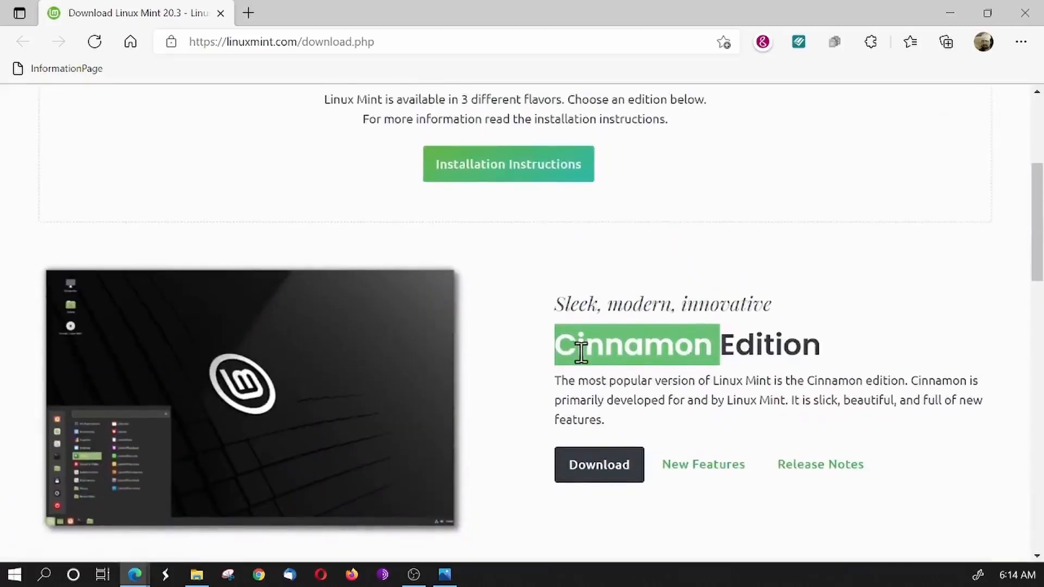
- Highlight the Cinnamon Edition heading and open that edition's download page
left_click(581, 353)
left_click_drag(832, 352, 602, 355)
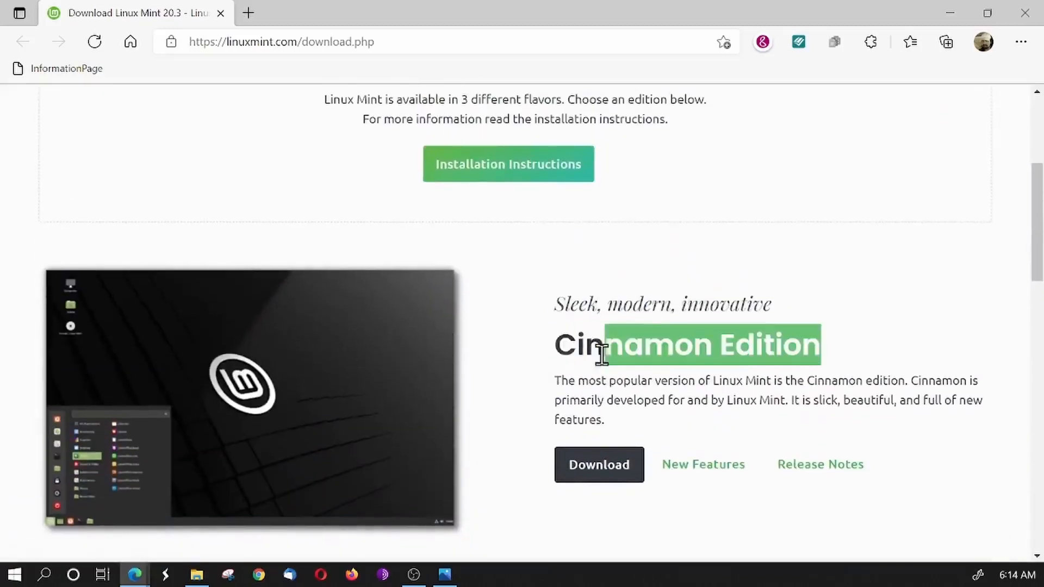
left_click(592, 471)
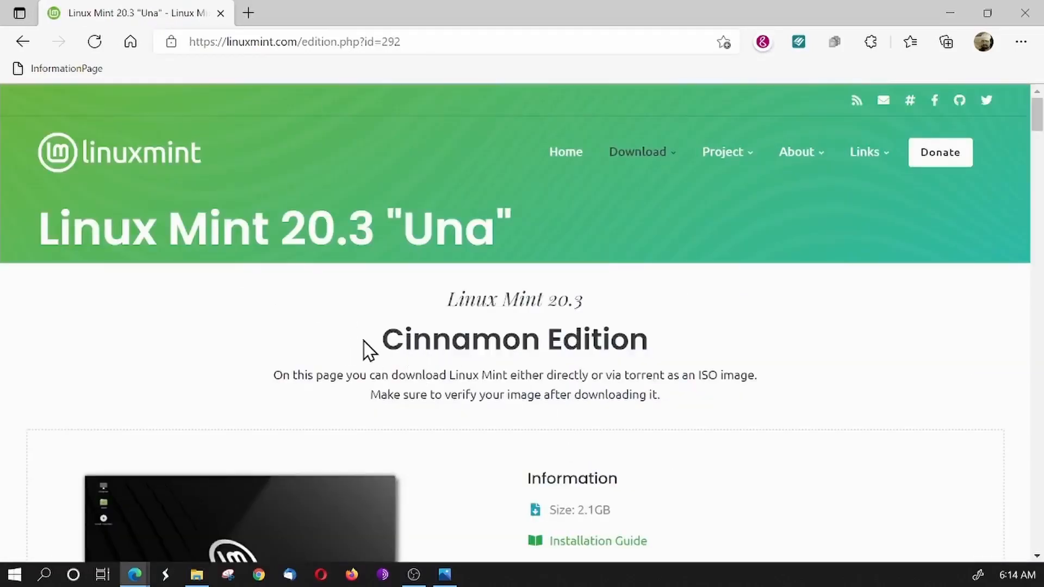
- Examine the file size and torrent download entries in the Cinnamon Edition's Information section
scroll(366, 348, "down", 3)
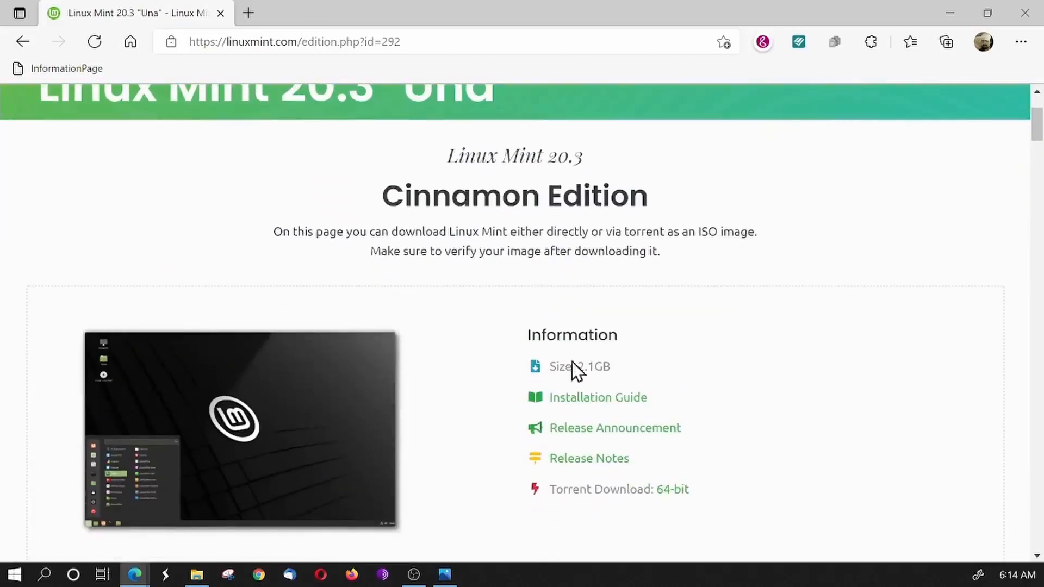
left_click_drag(620, 367, 530, 362)
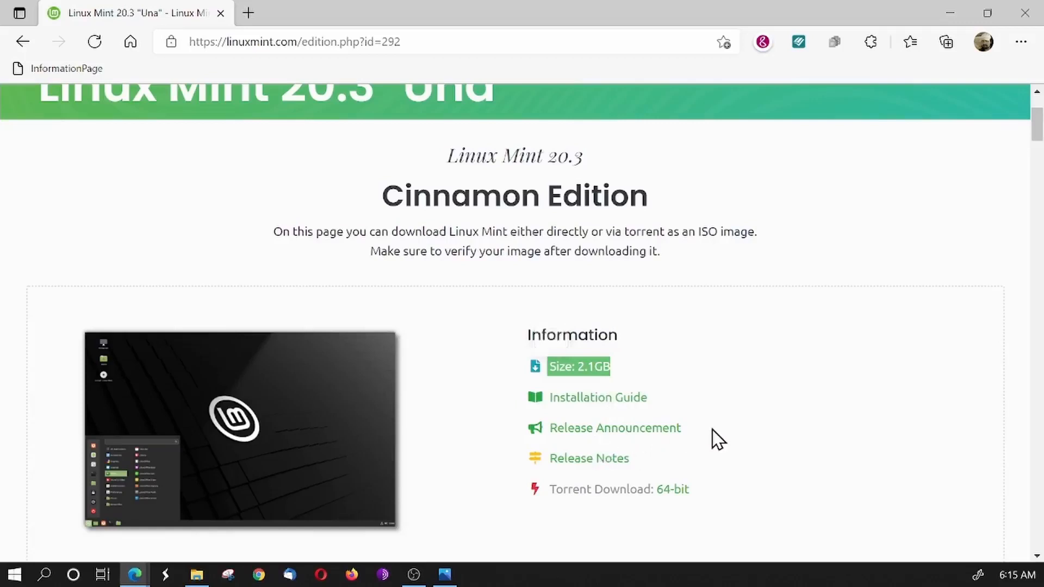
scroll(718, 439, "down", 1)
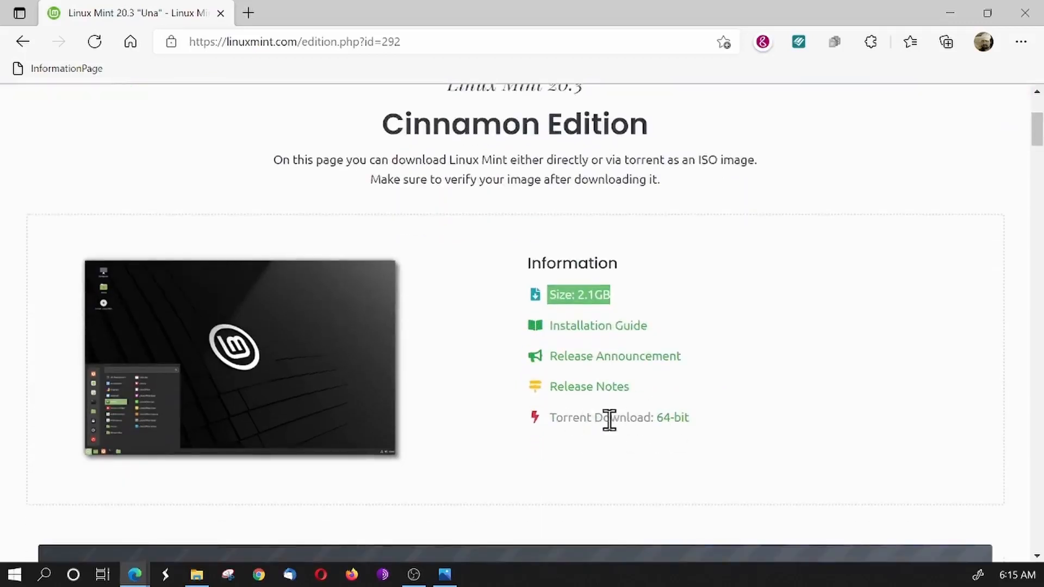
left_click_drag(701, 429, 638, 424)
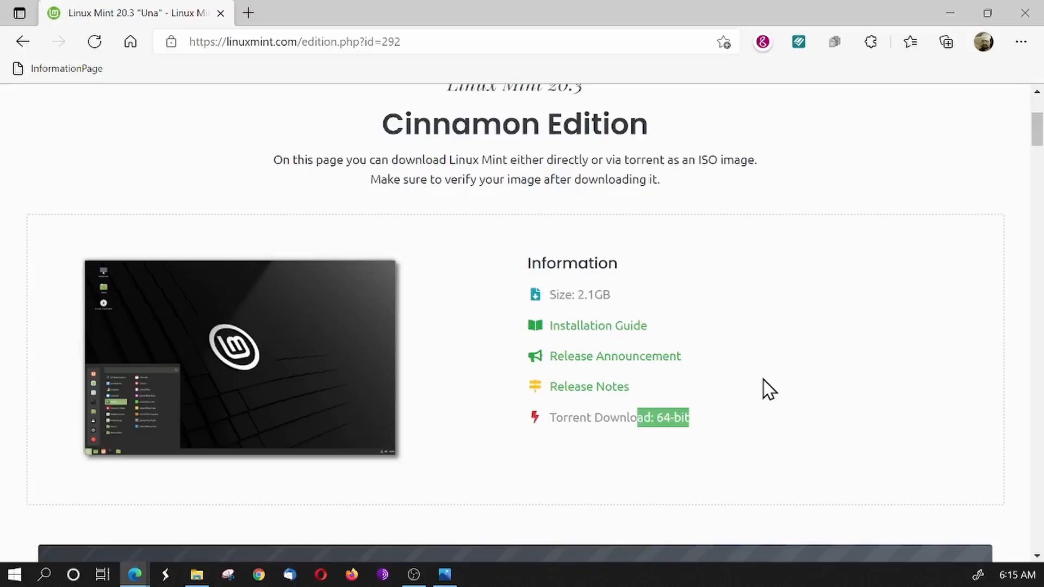
scroll(765, 389, "up", 1)
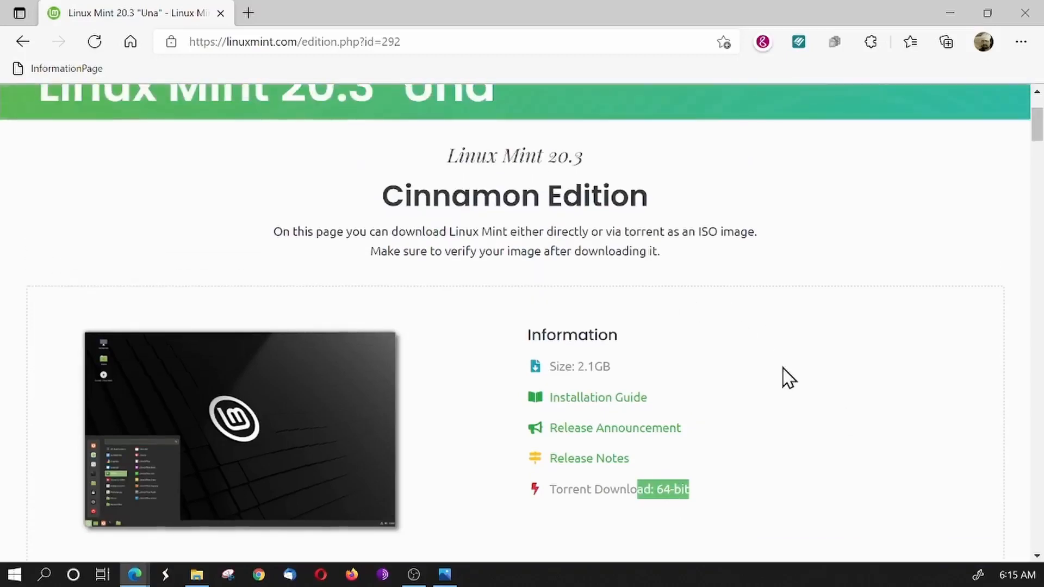
scroll(783, 378, "down", 1)
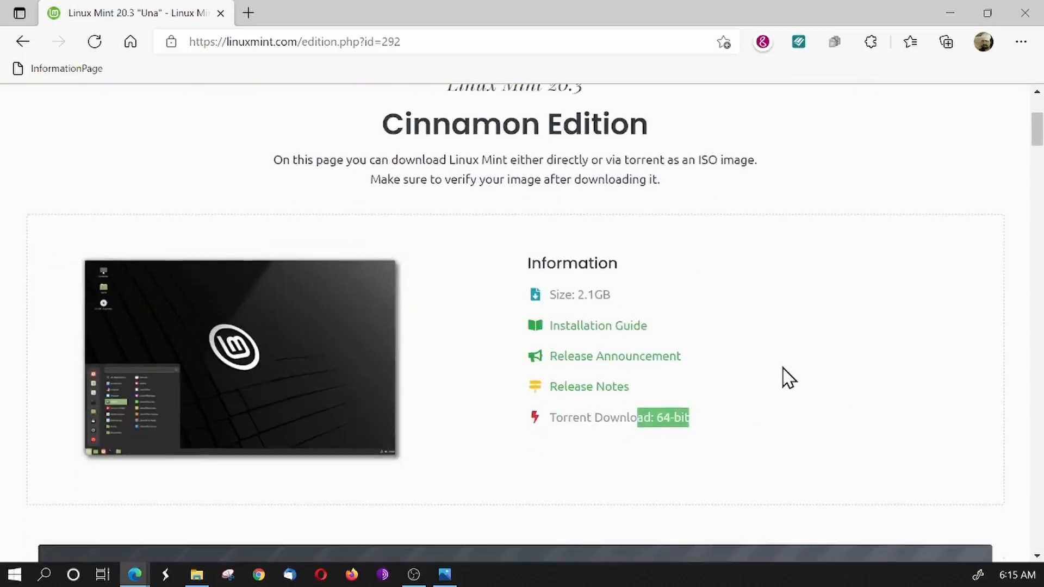
scroll(789, 378, "down", 1)
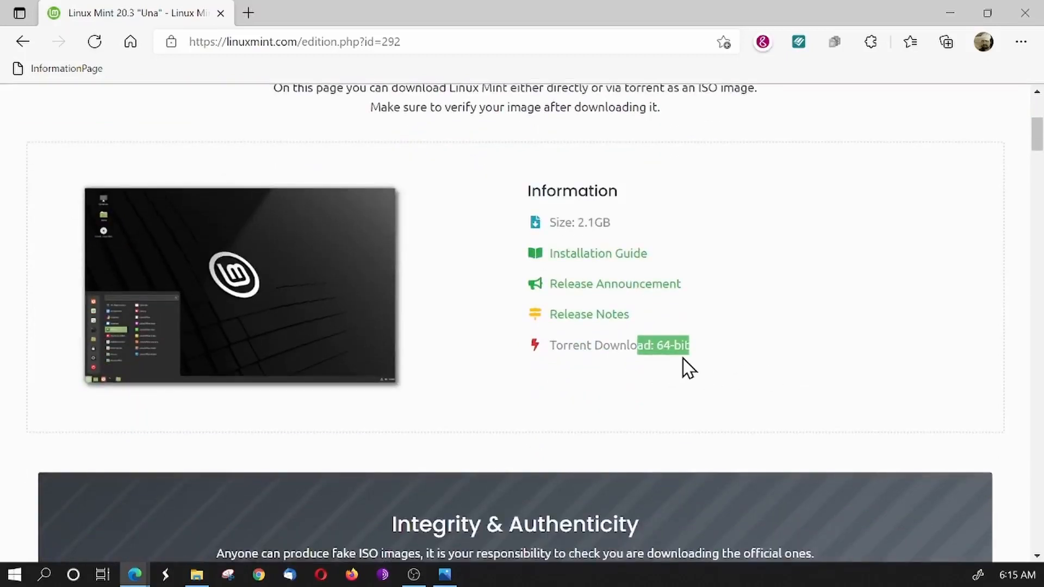
- Try to save the sha256sum.txt link from the Integrity & Authenticity section into the ISO folder inside Downloads
scroll(683, 364, "down", 3)
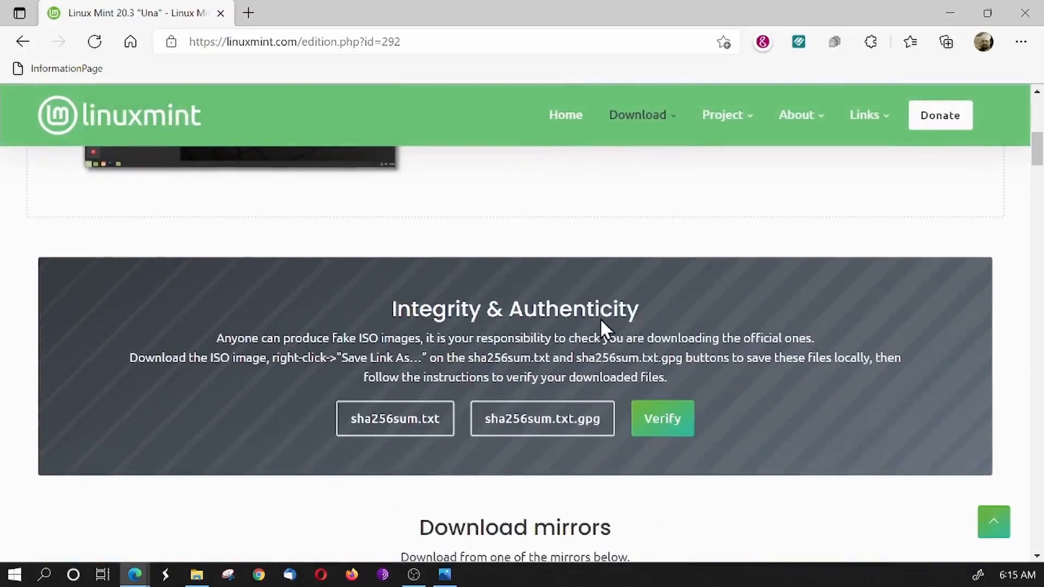
scroll(671, 264, "up", 3)
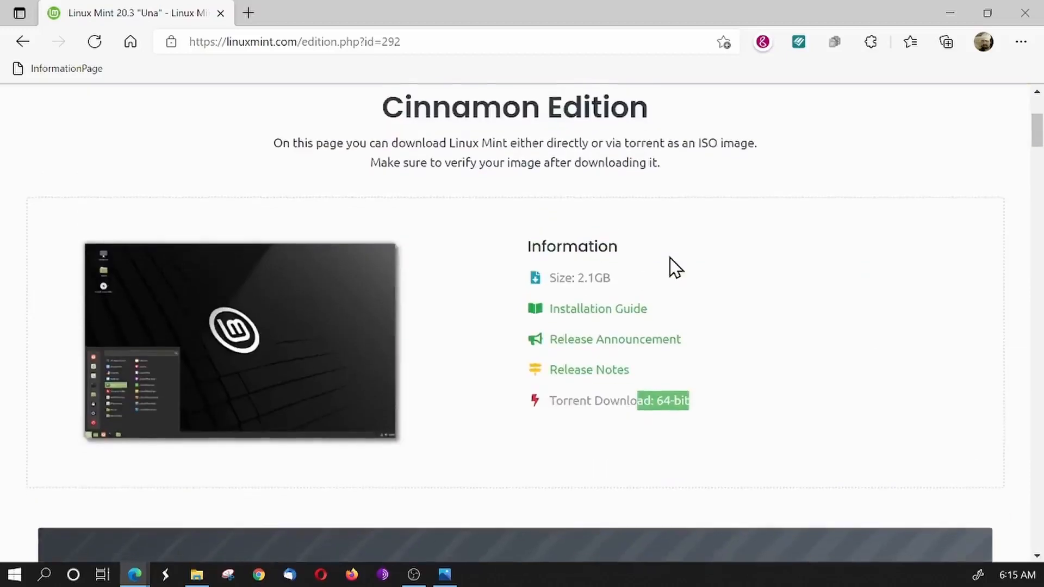
scroll(671, 266, "down", 3)
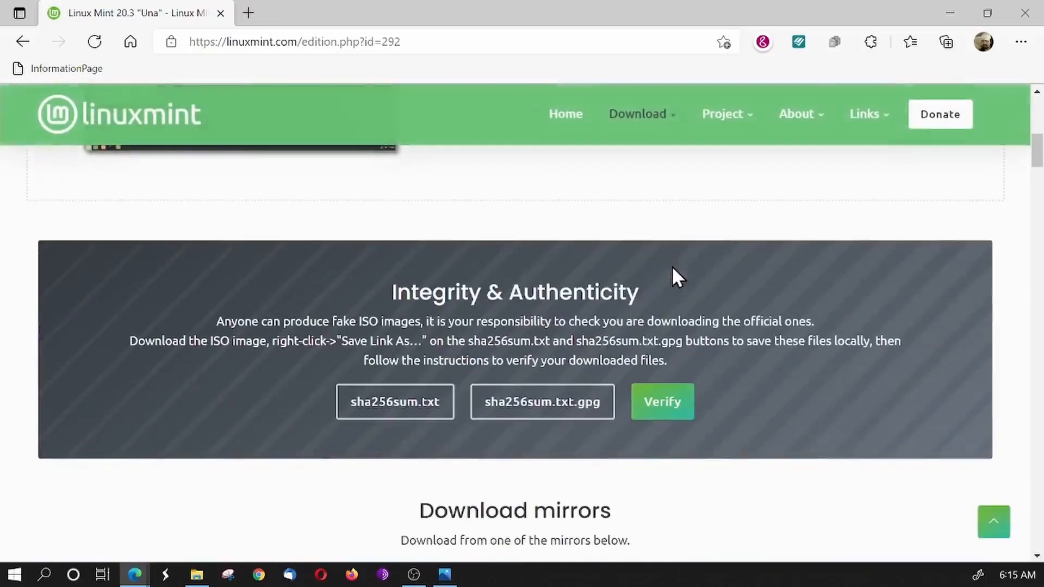
right_click(399, 410)
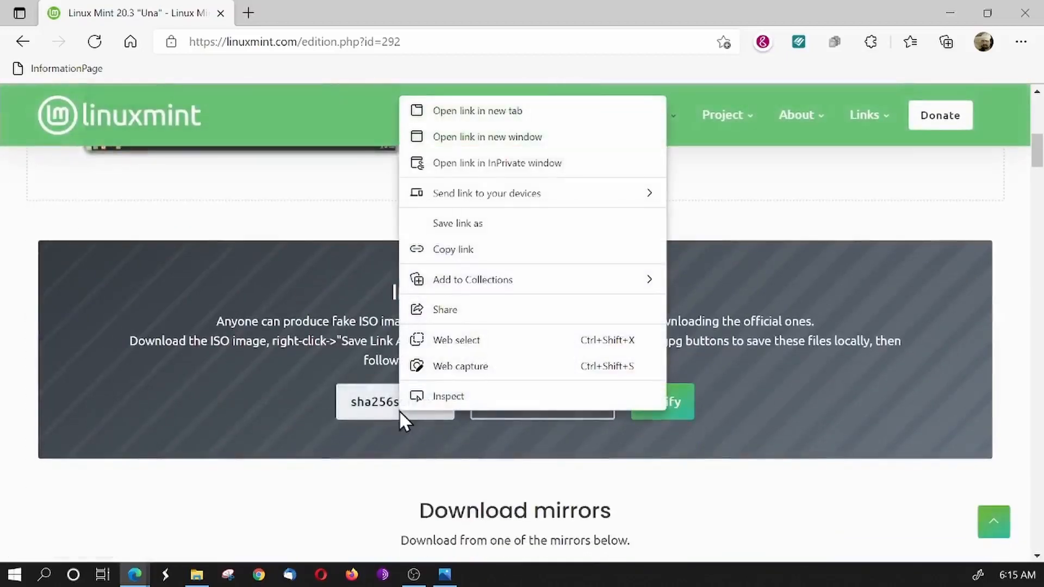
left_click(511, 229)
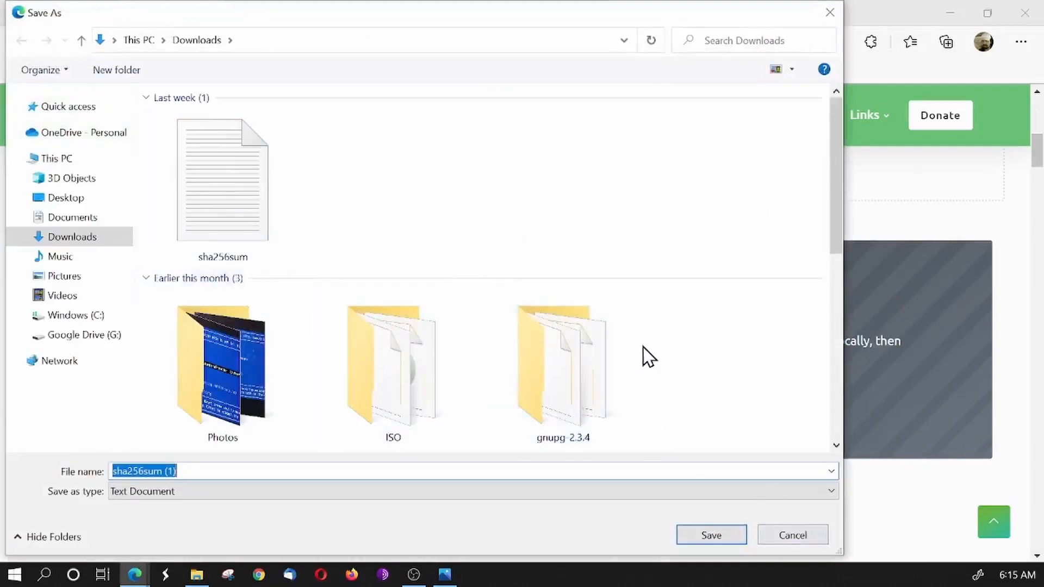
scroll(644, 357, "down", 5)
scroll(651, 355, "down", 3)
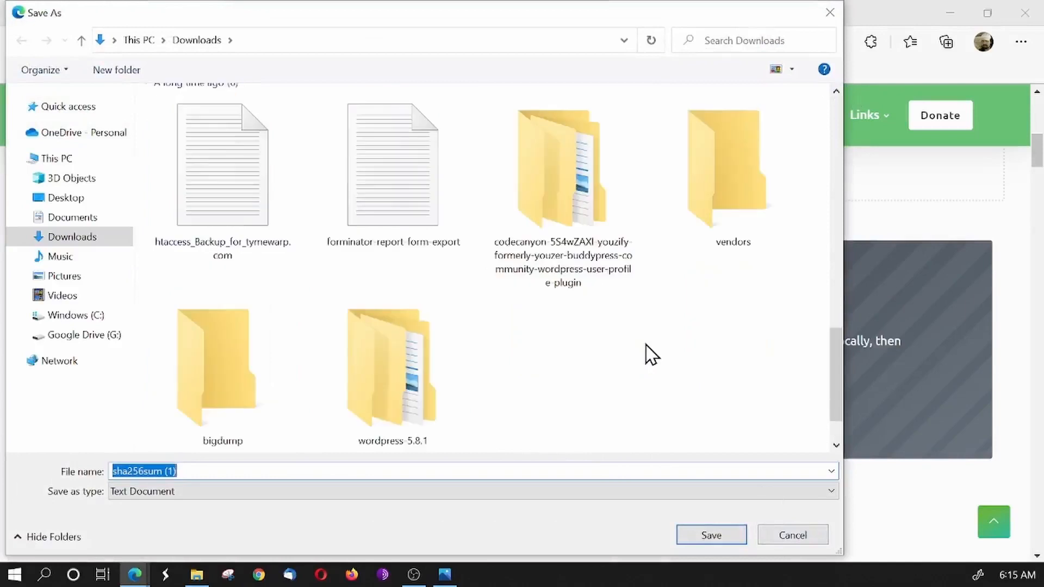
scroll(604, 355, "up", 6)
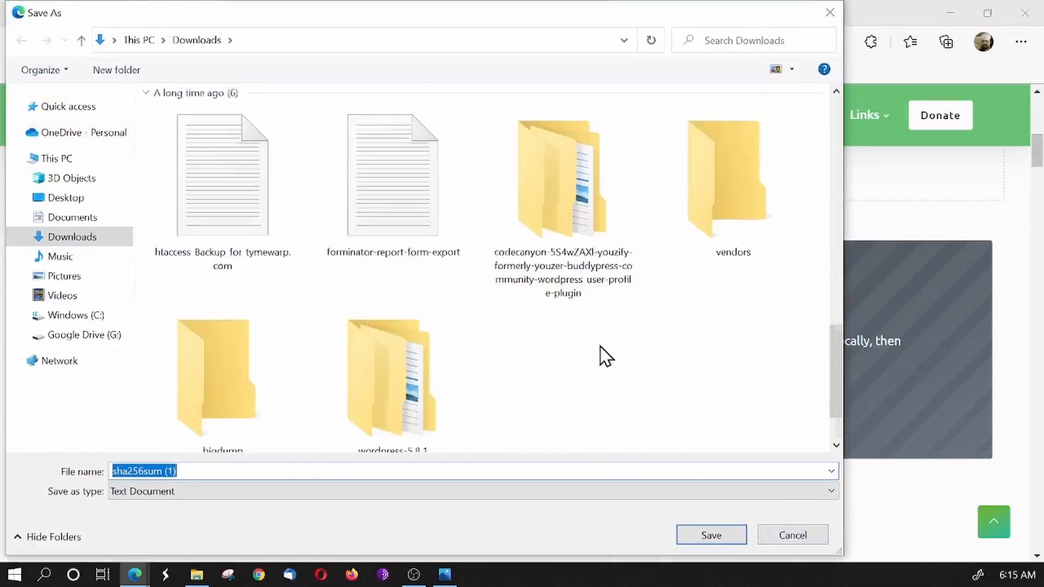
scroll(603, 354, "down", 2)
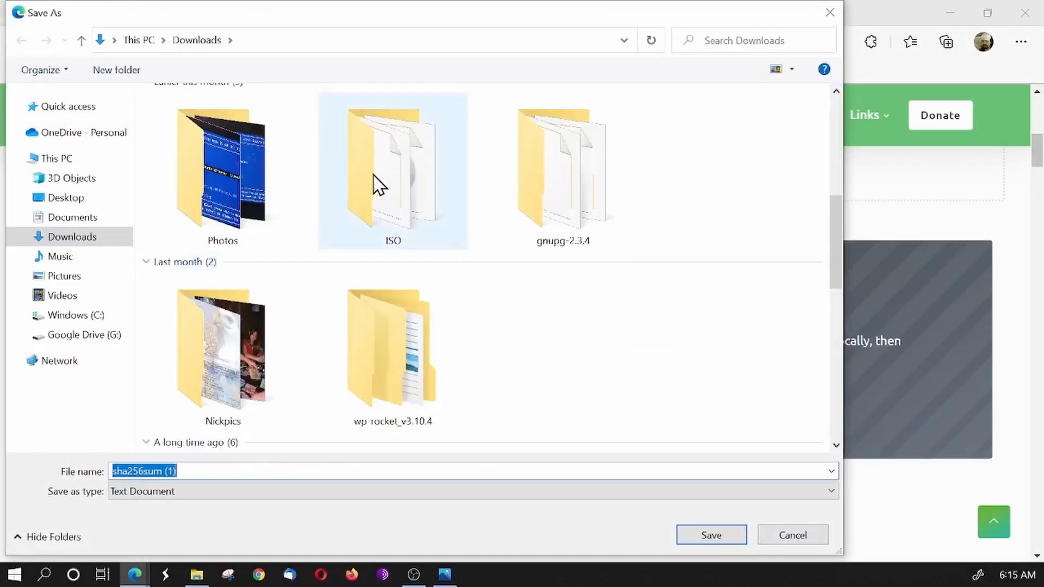
double_click(386, 185)
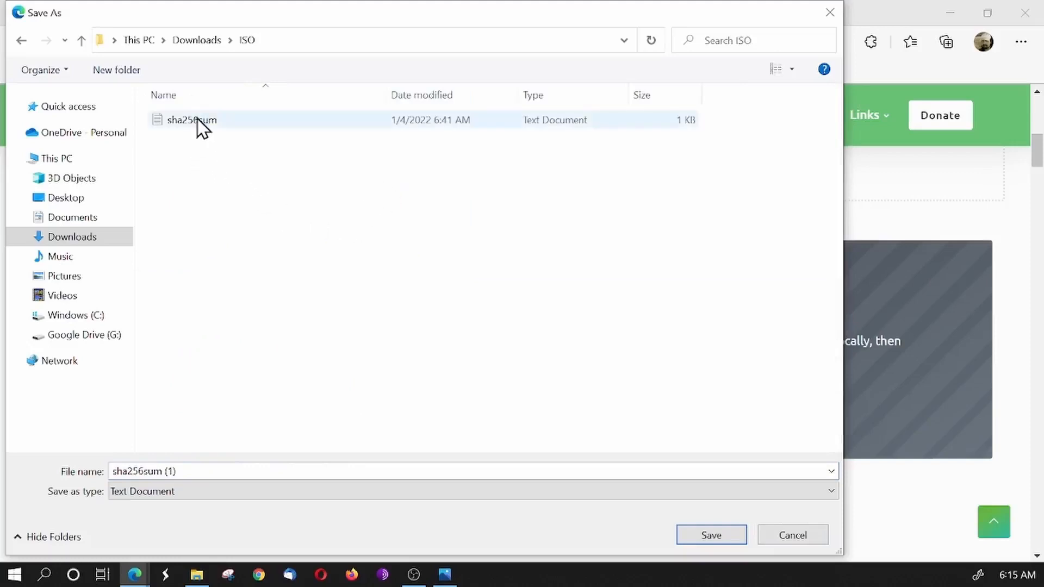
left_click(803, 532)
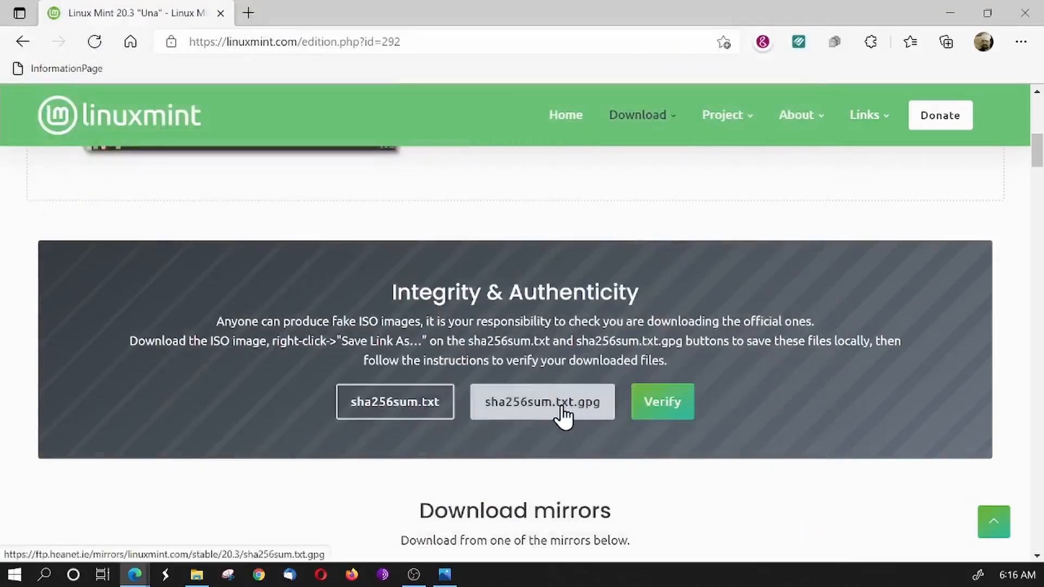
- Try to save the sha256sum.txt.gpg link from the Integrity & Authenticity section into the ISO folder inside Downloads
right_click(564, 416)
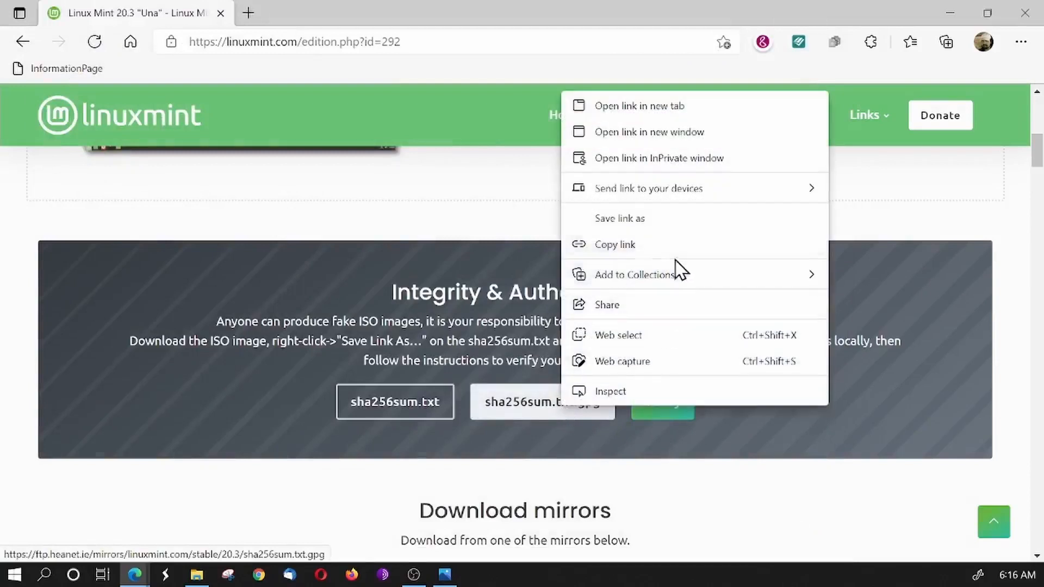
left_click(657, 217)
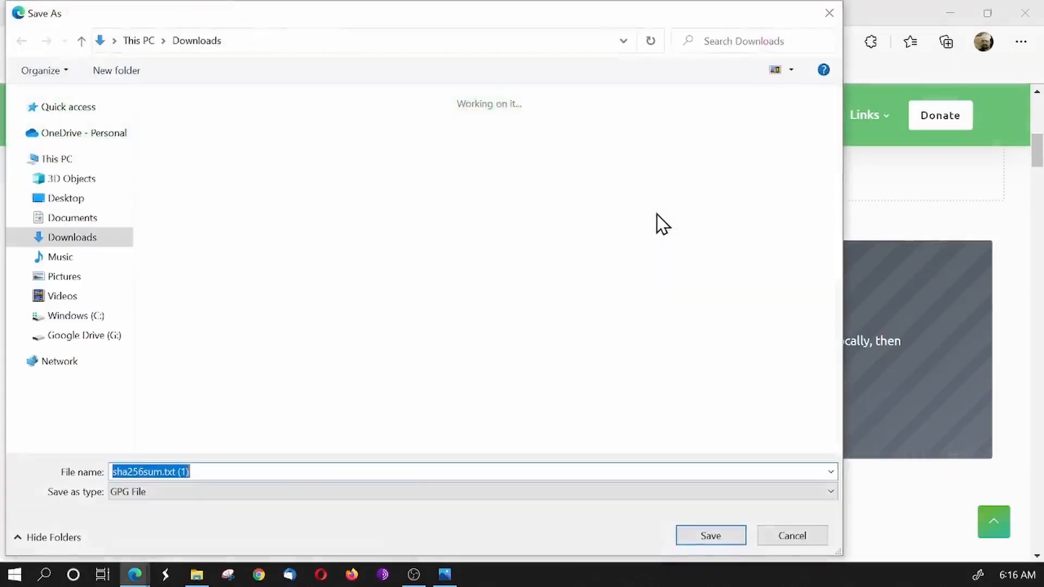
double_click(361, 361)
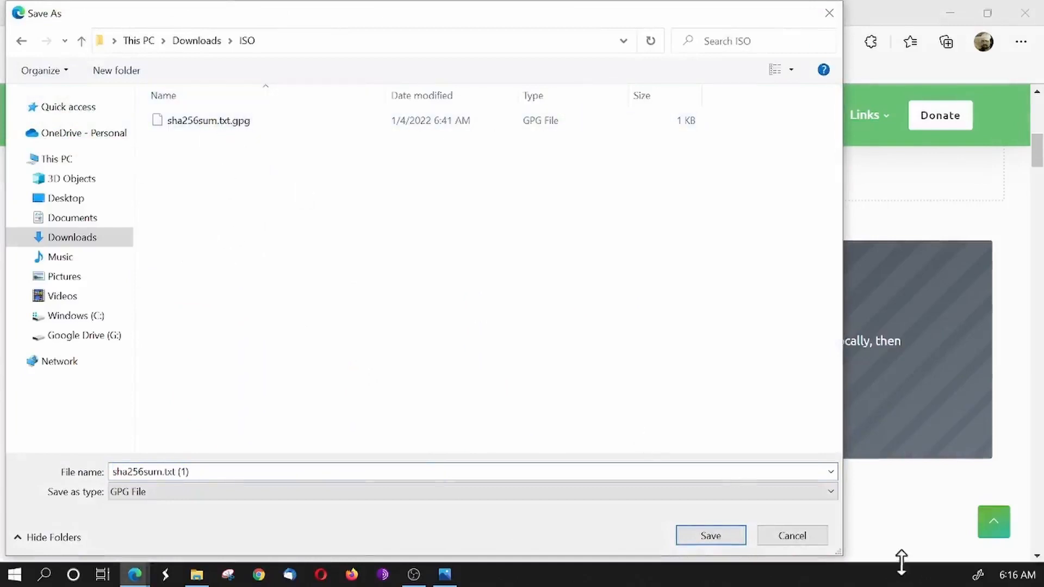
left_click(794, 536)
- Examine the Download mirrors section and its list of 64-bit mirrors in Canada and the USA
scroll(664, 408, "down", 3)
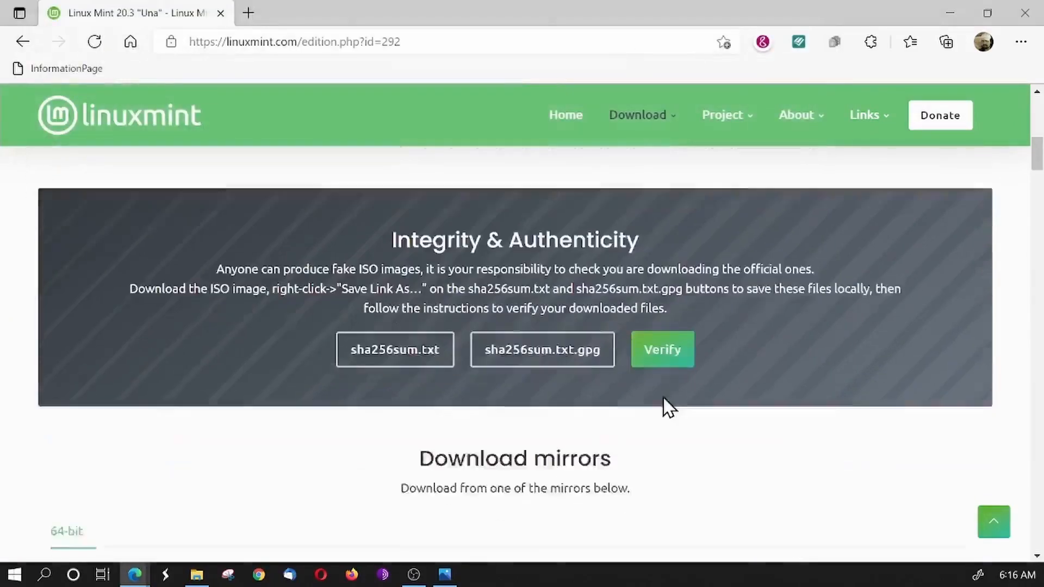
scroll(533, 340, "down", 3)
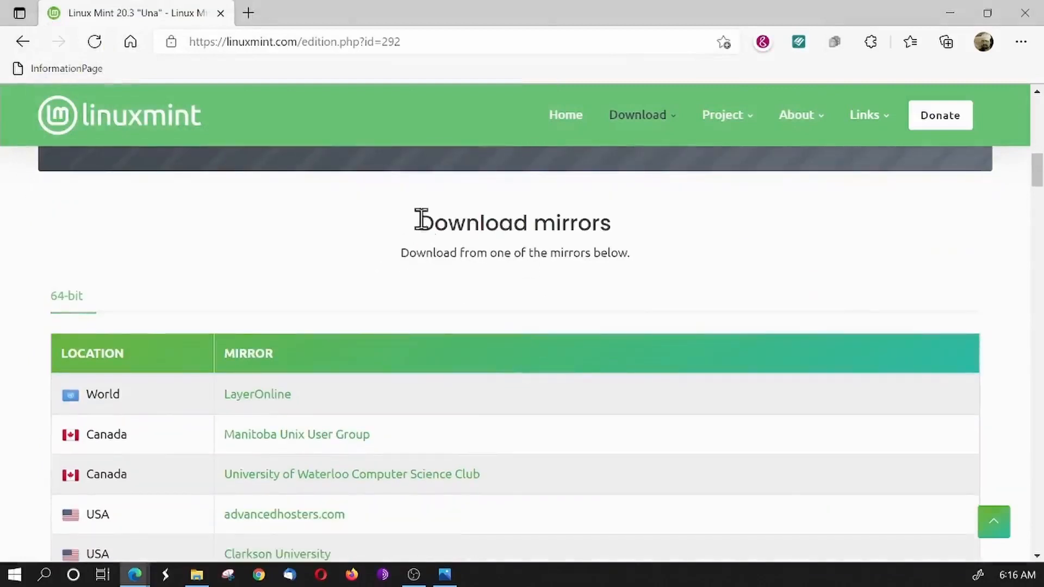
left_click_drag(421, 223, 648, 251)
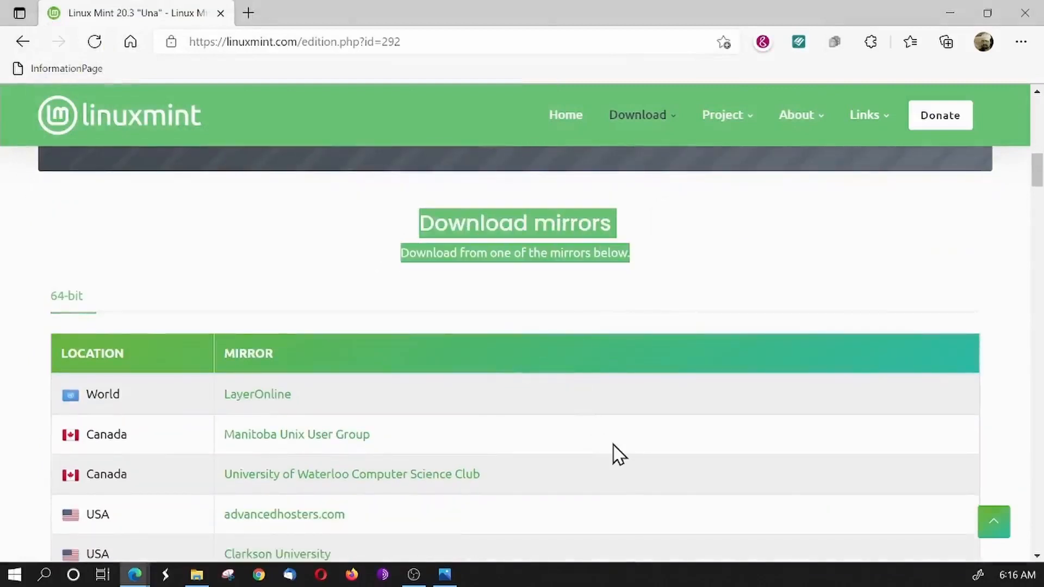
scroll(618, 406, "down", 3)
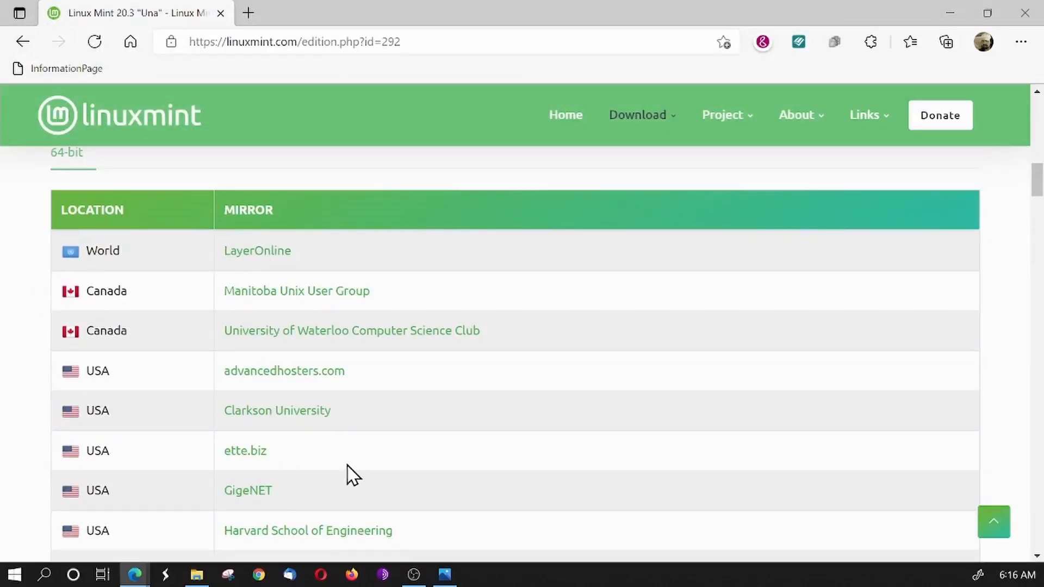
scroll(348, 474, "down", 1)
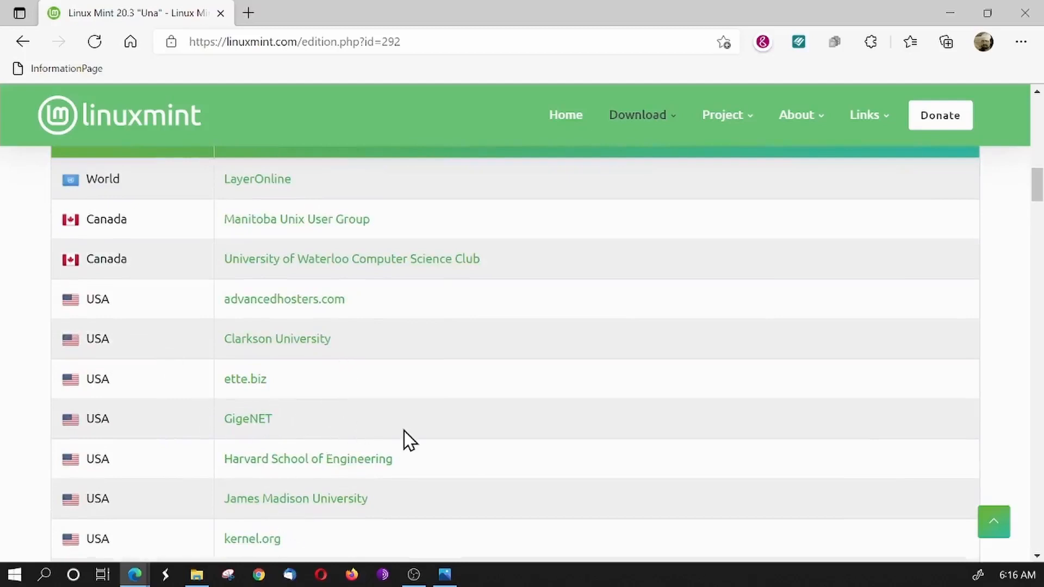
scroll(409, 439, "up", 1)
scroll(409, 440, "up", 1)
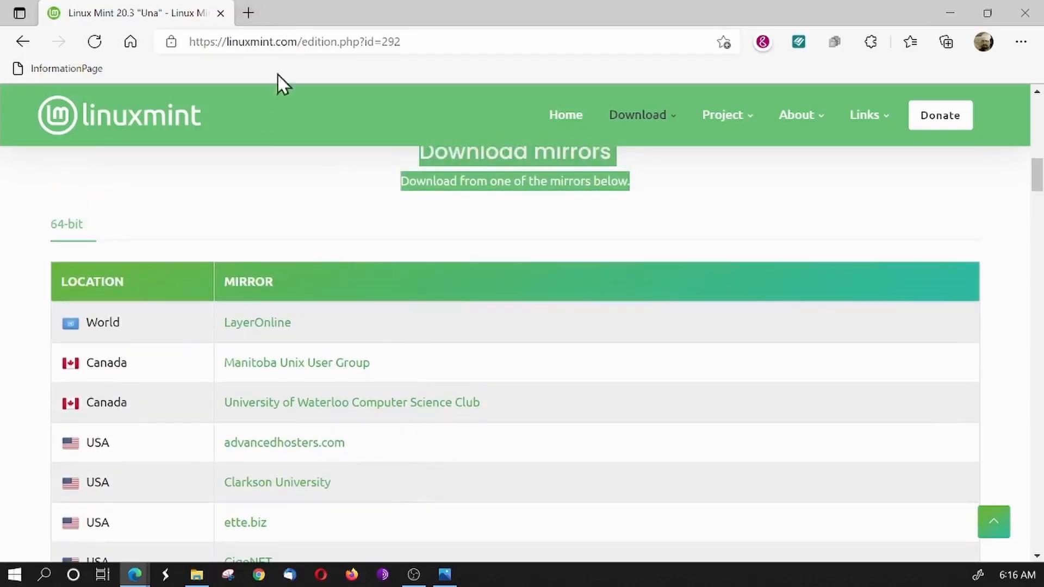
scroll(334, 462, "down", 3)
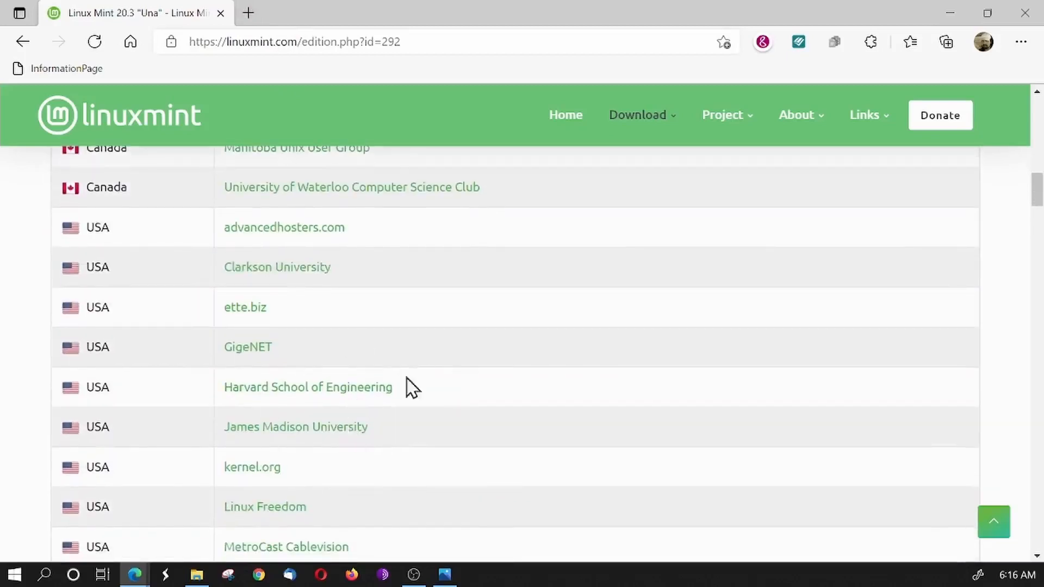
scroll(348, 492, "down", 2)
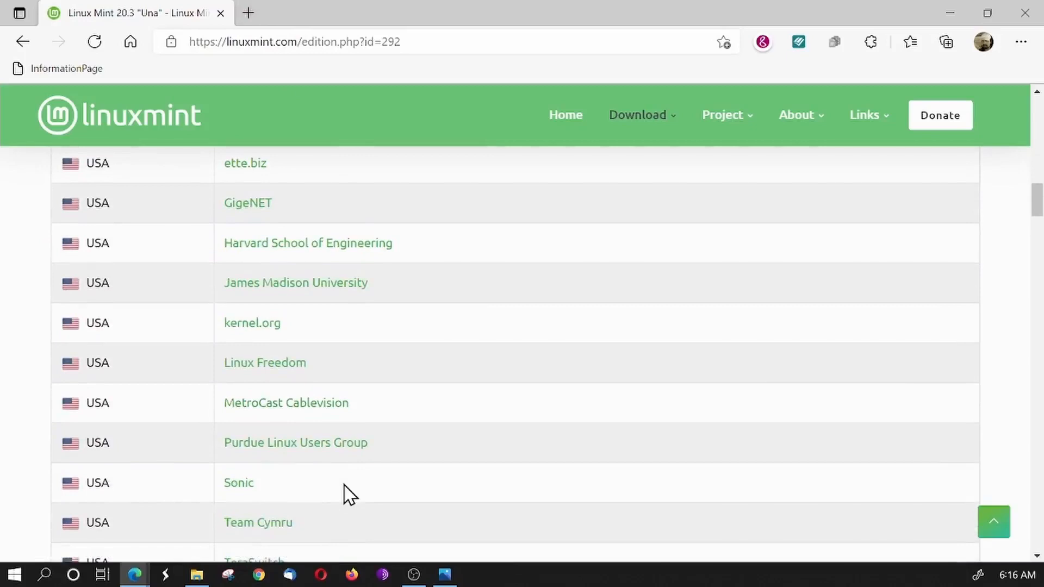
scroll(348, 492, "up", 1)
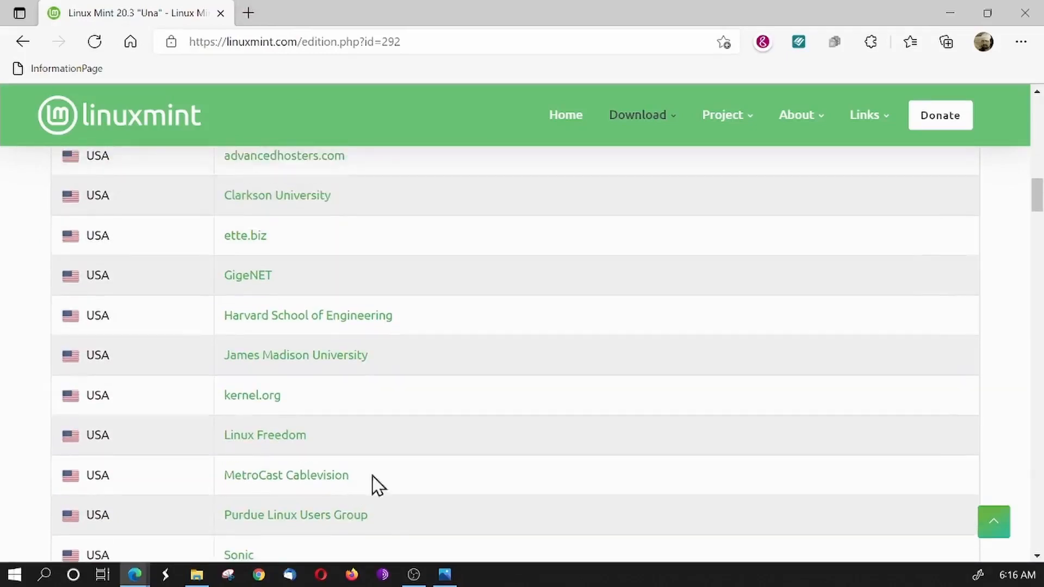
scroll(413, 474, "up", 8)
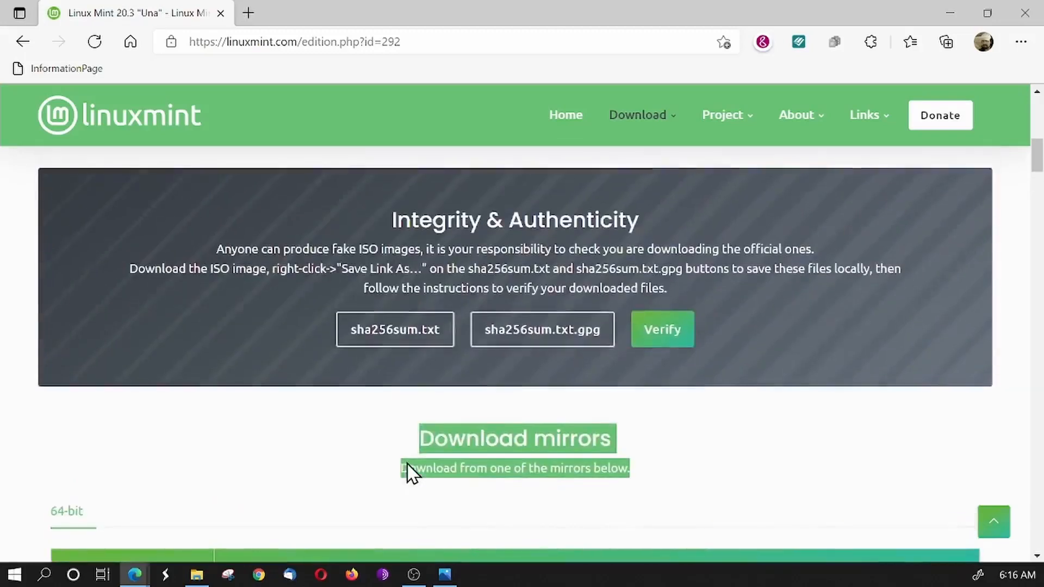
left_click(397, 223)
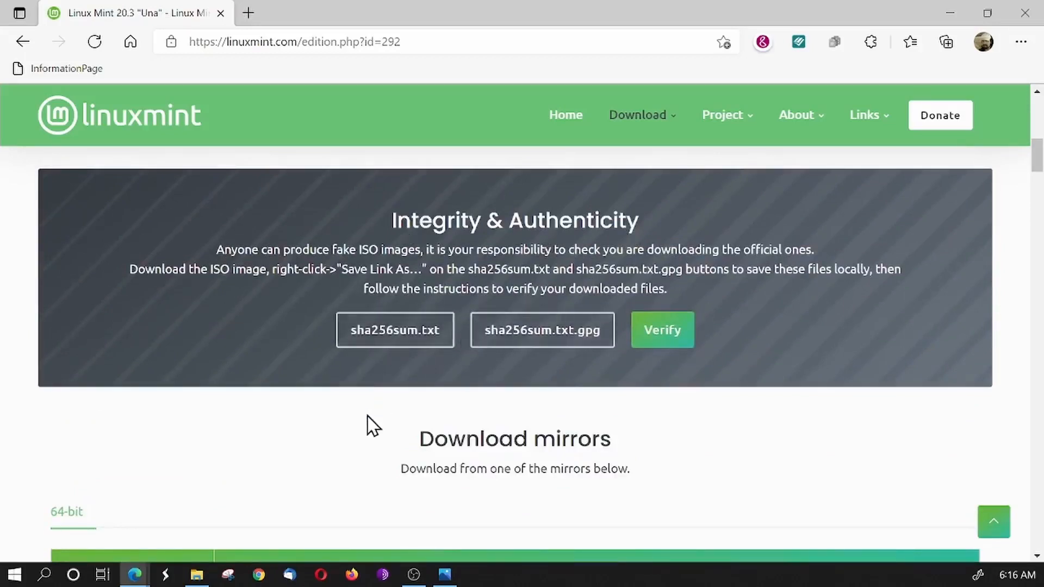
- Try to download the Cinnamon ISO from the Clarkson University mirror
scroll(368, 424, "down", 5)
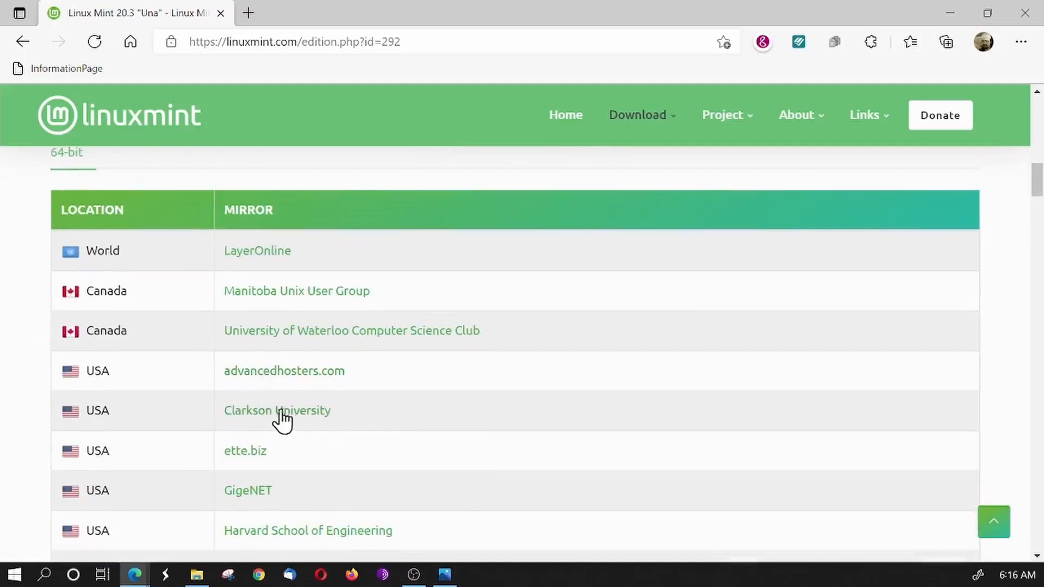
left_click(277, 414)
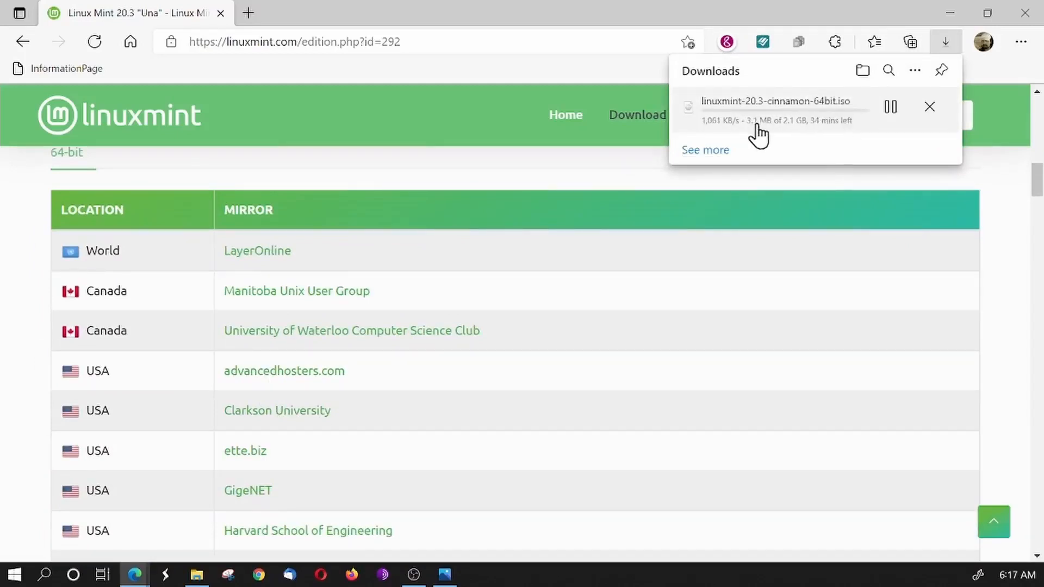
left_click(931, 109)
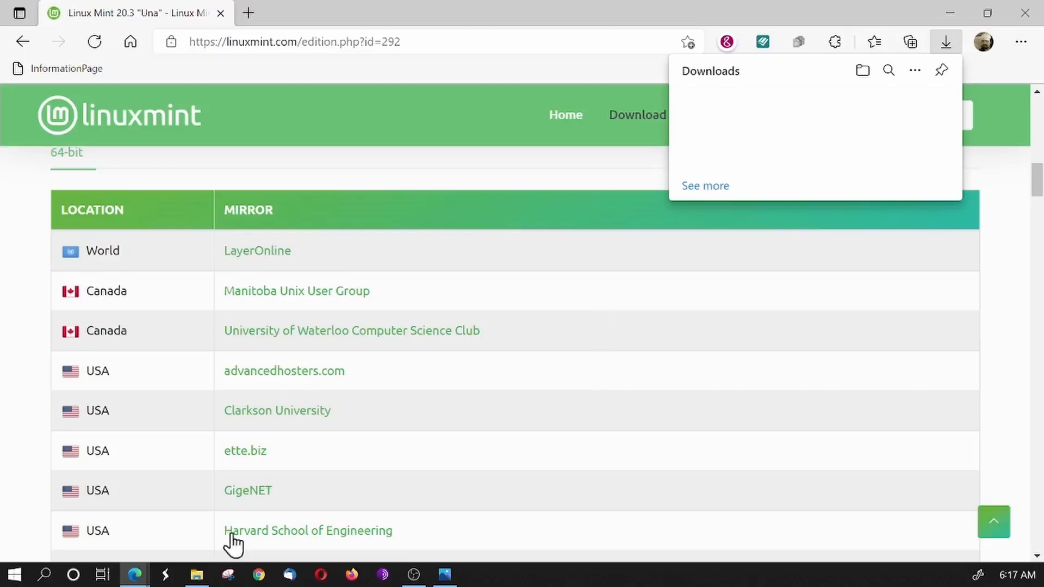
- Switch to File Explorer's Downloads folder and show its contents as a list
left_click(197, 574)
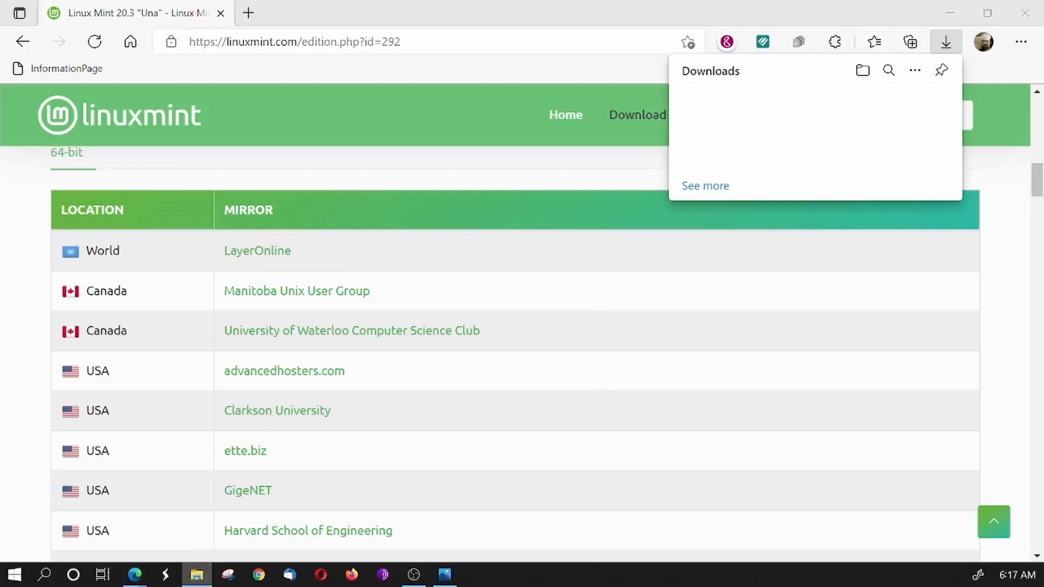
scroll(516, 283, "down", 5)
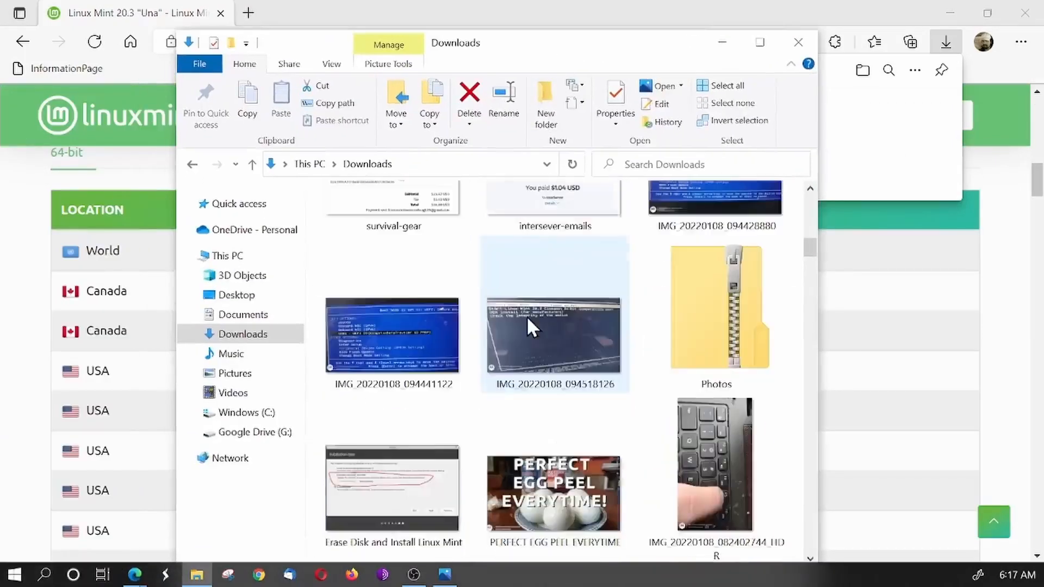
scroll(526, 315, "down", 10)
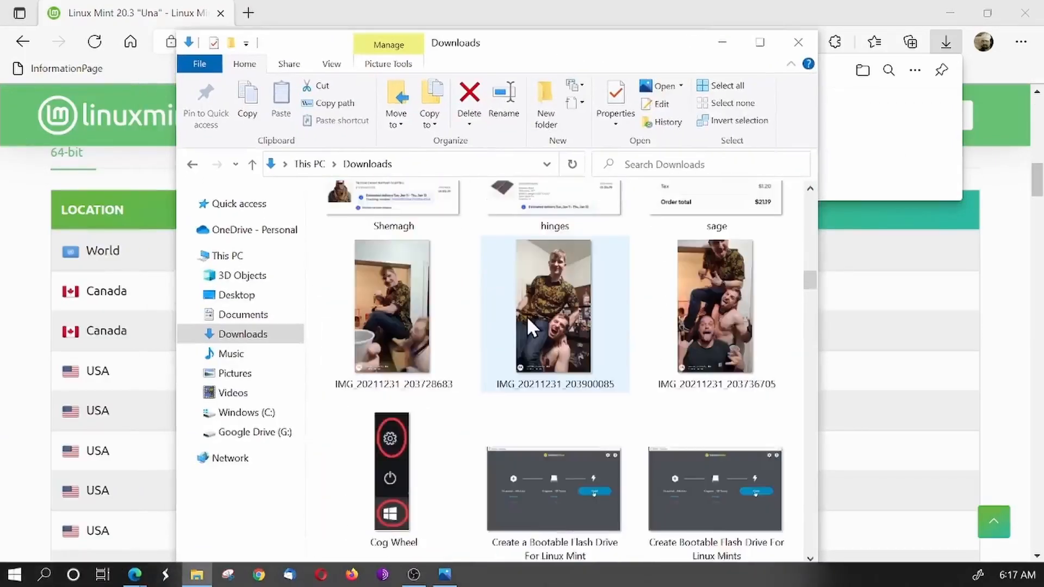
scroll(527, 316, "down", 8)
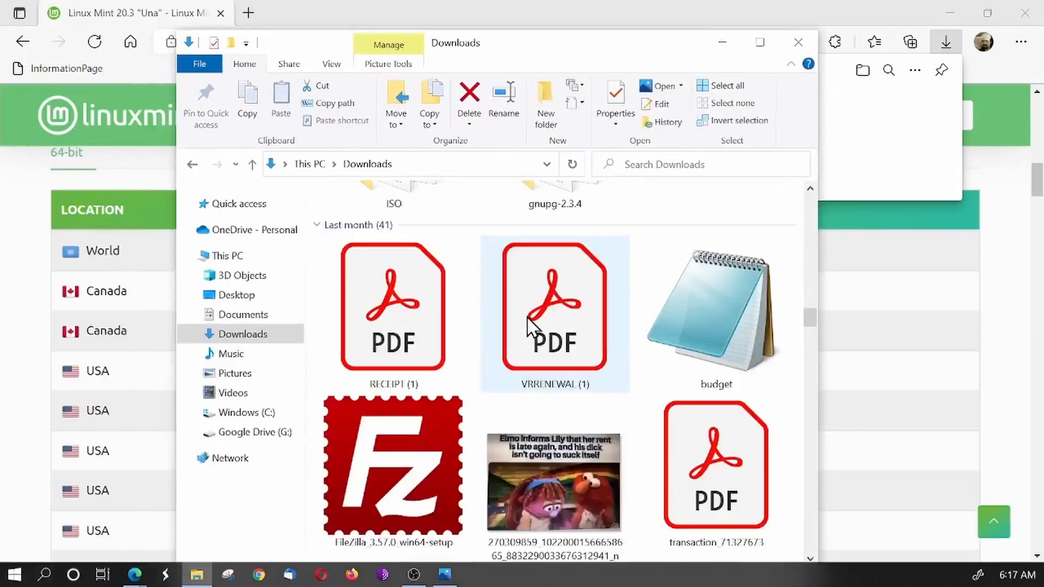
scroll(527, 318, "down", 3)
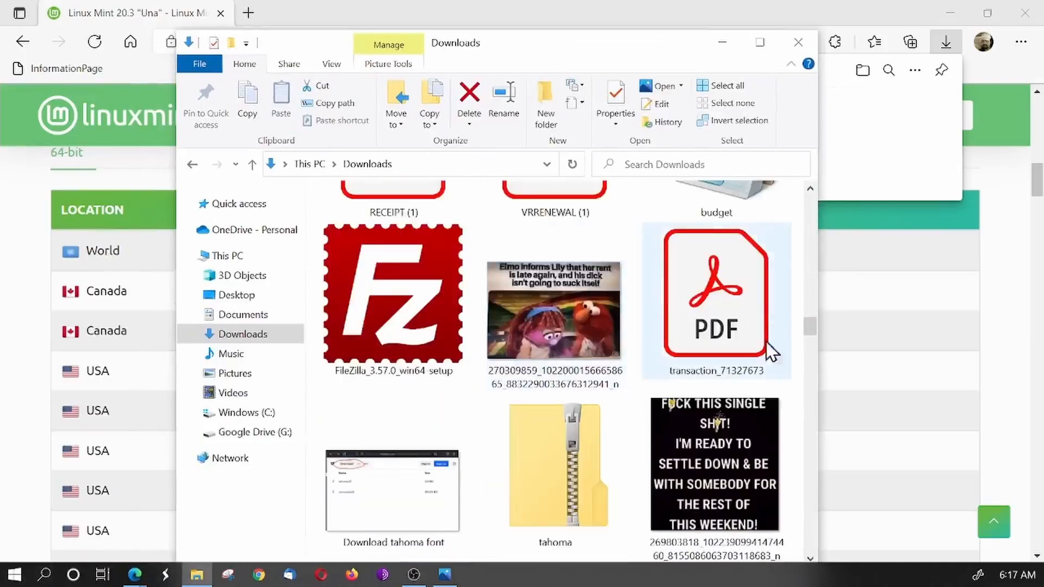
right_click(317, 389)
mouse_move(403, 174)
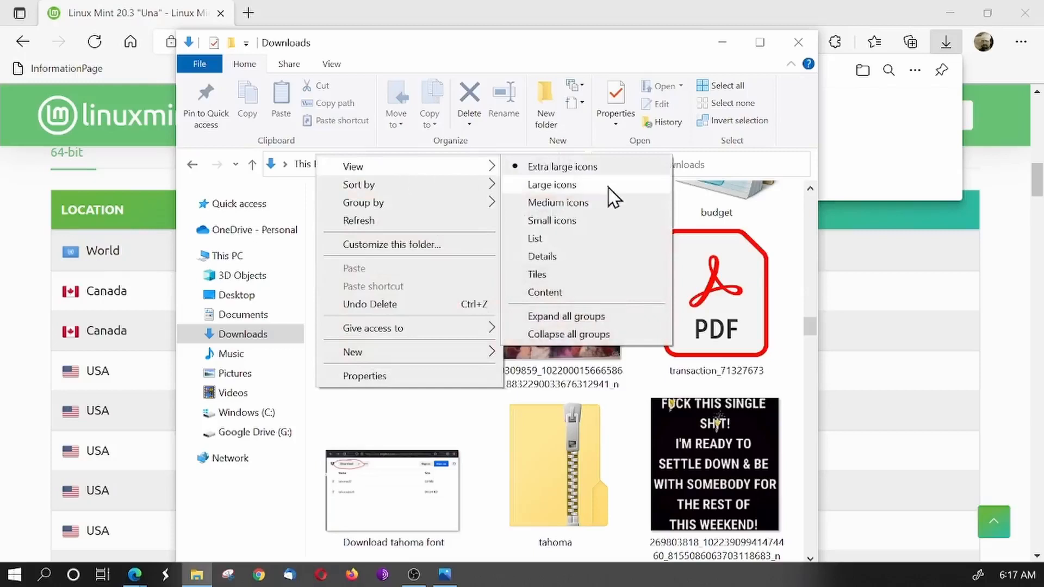
left_click(568, 239)
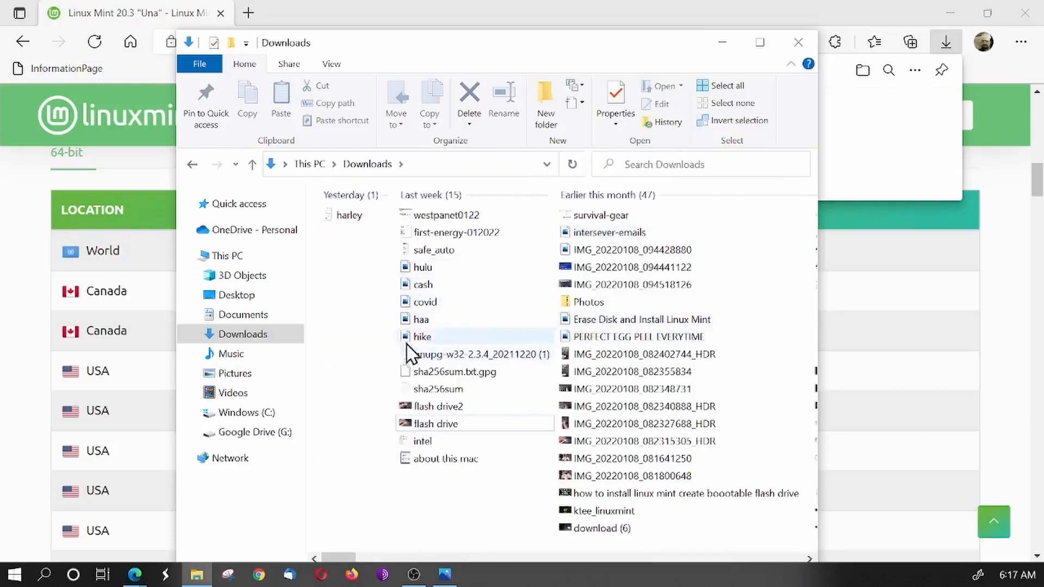
- Open the ISO folder inside Downloads and check the disc image, sha256sum and sha256sum.txt.gpg files in it
scroll(502, 326, "down", 1)
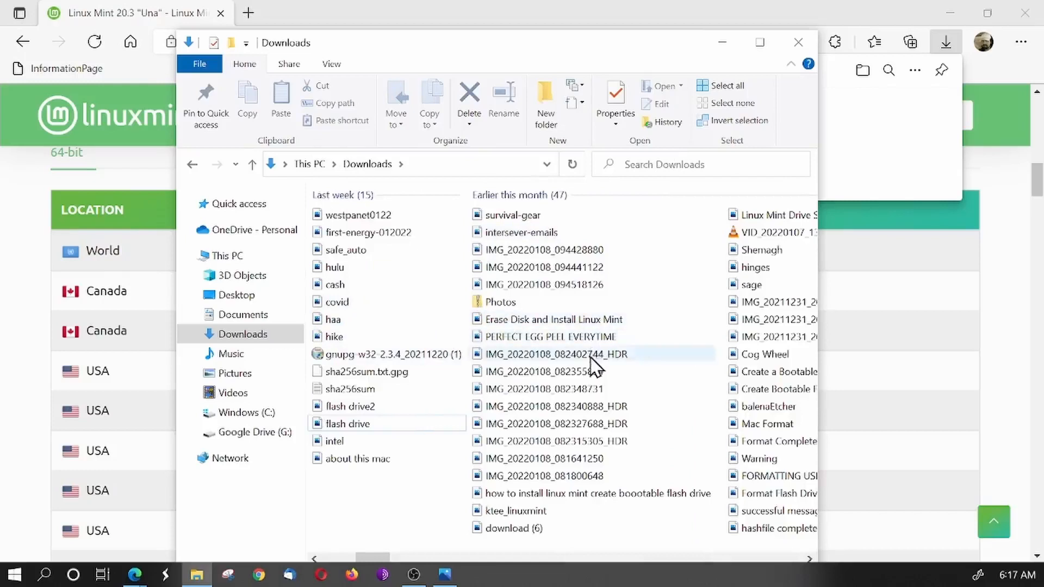
scroll(592, 373, "down", 2)
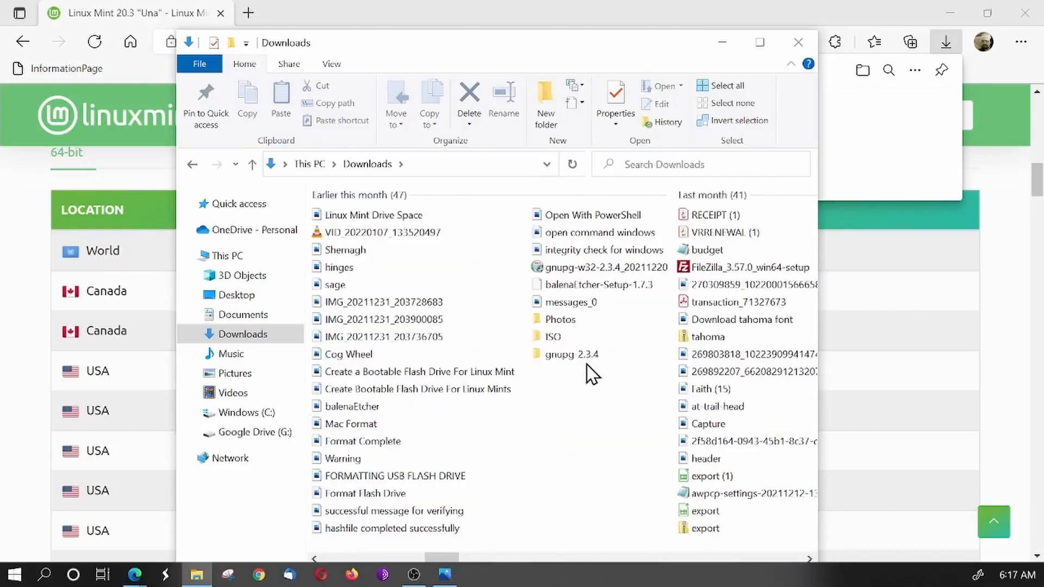
double_click(554, 338)
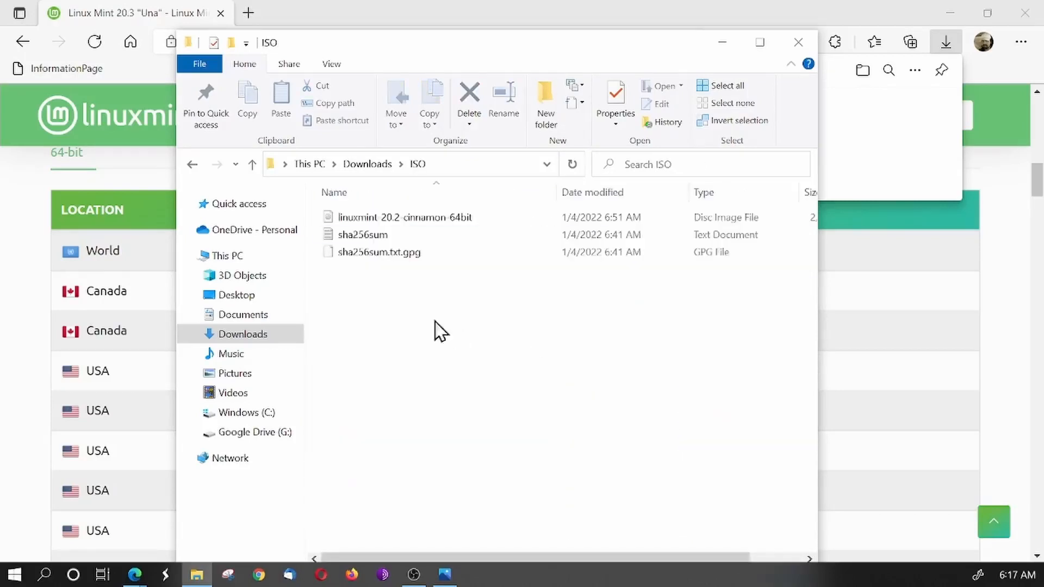
left_click(368, 223)
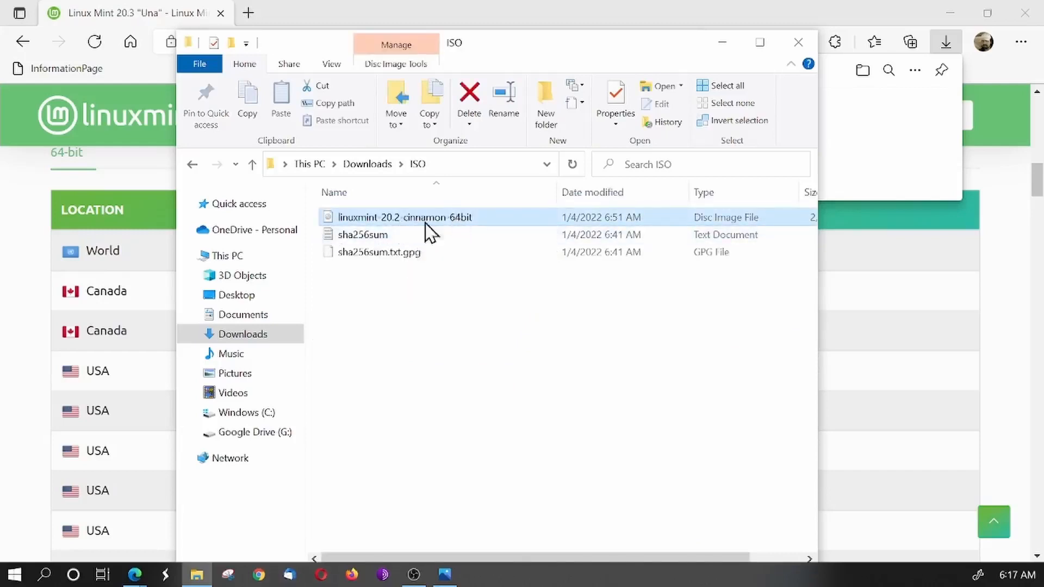
left_click(357, 238)
left_click(363, 252)
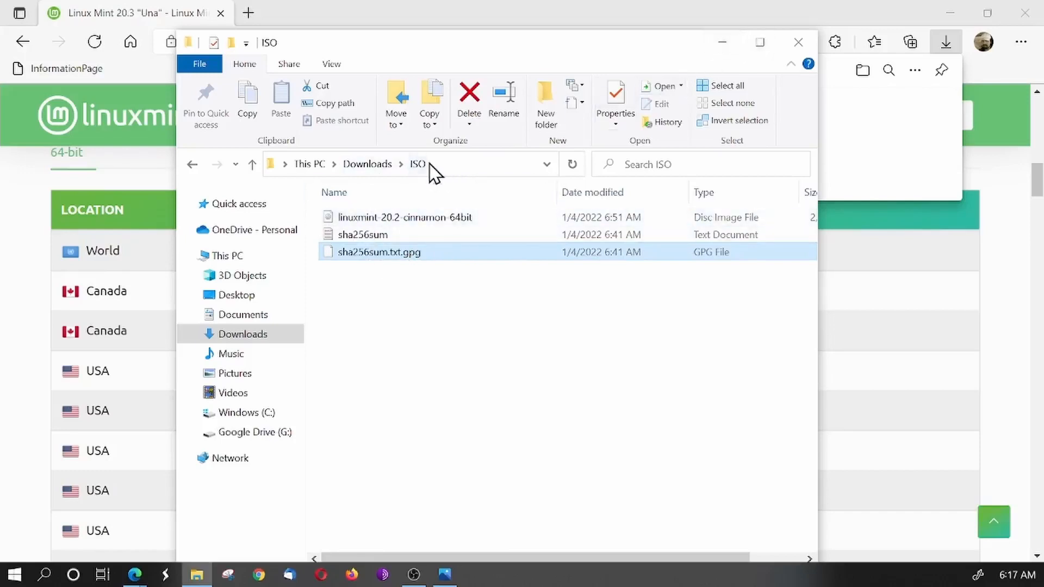
- Return to the browser, attach the balenaEtcher page as a second tab and check its Windows, macOS and Linux download options
left_click(598, 21)
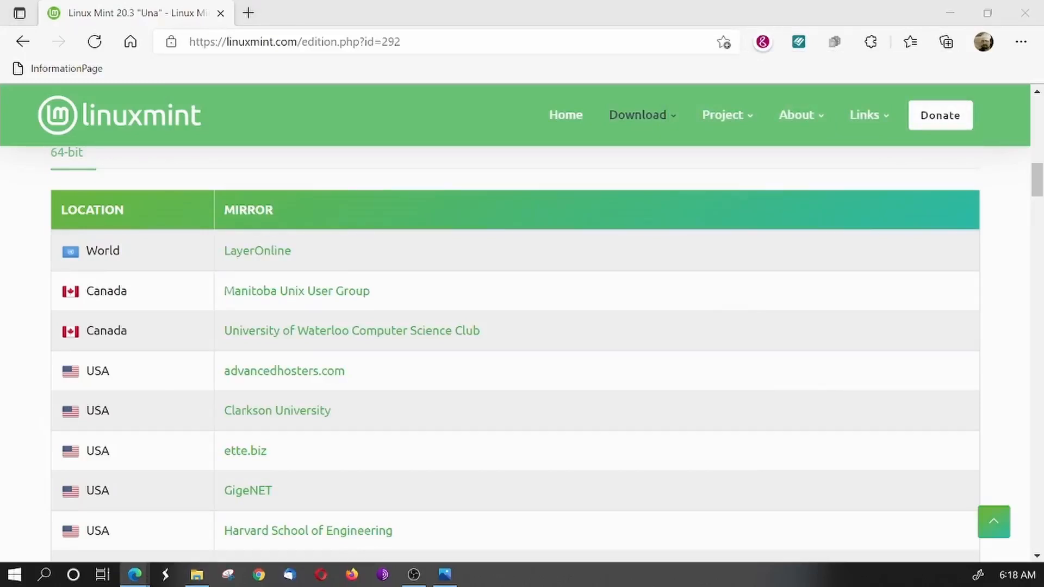
left_click_drag(450, 8, 348, 23)
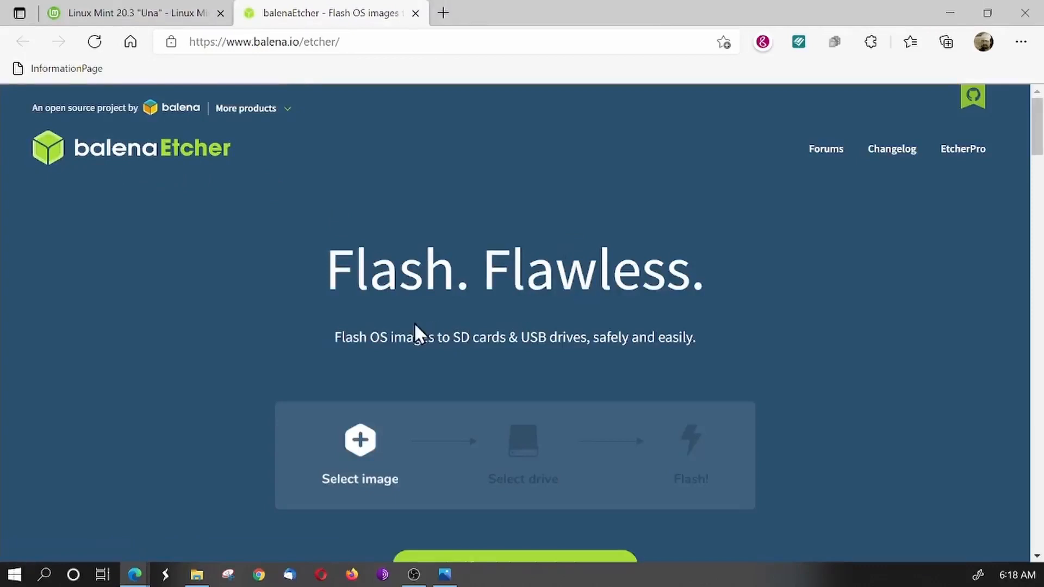
scroll(414, 326, "down", 1)
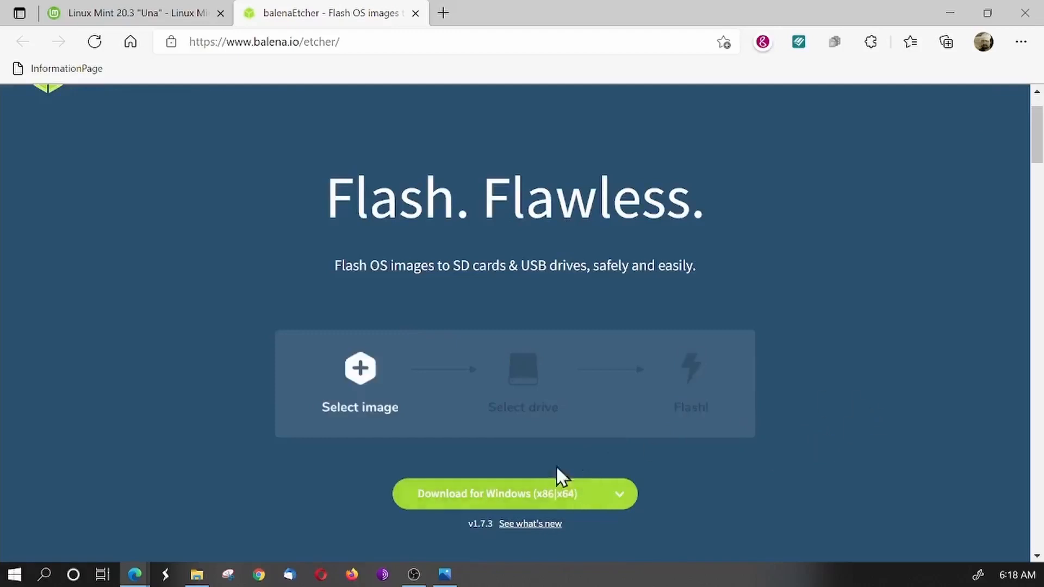
scroll(708, 496, "down", 3)
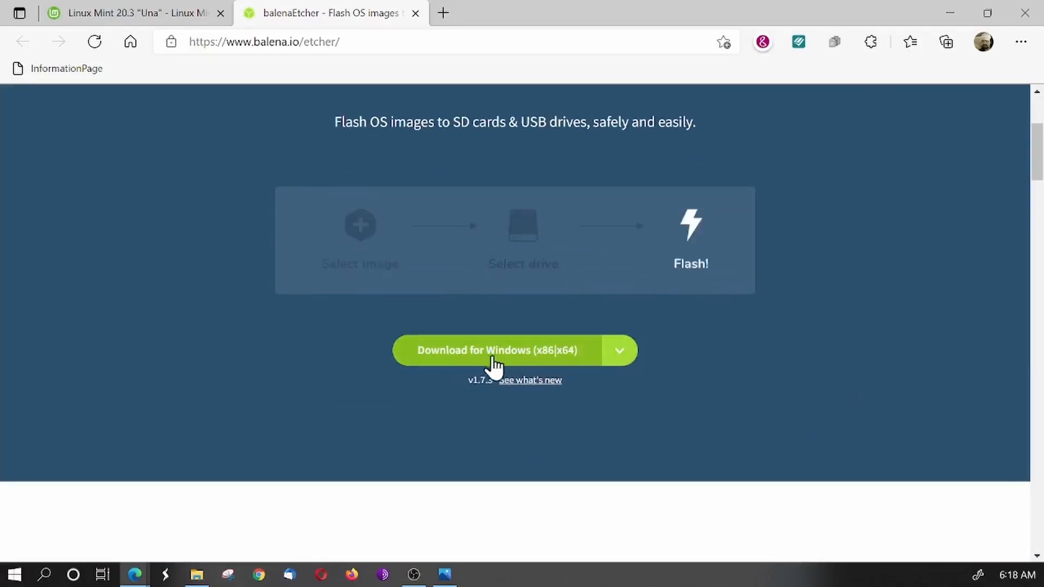
left_click(620, 362)
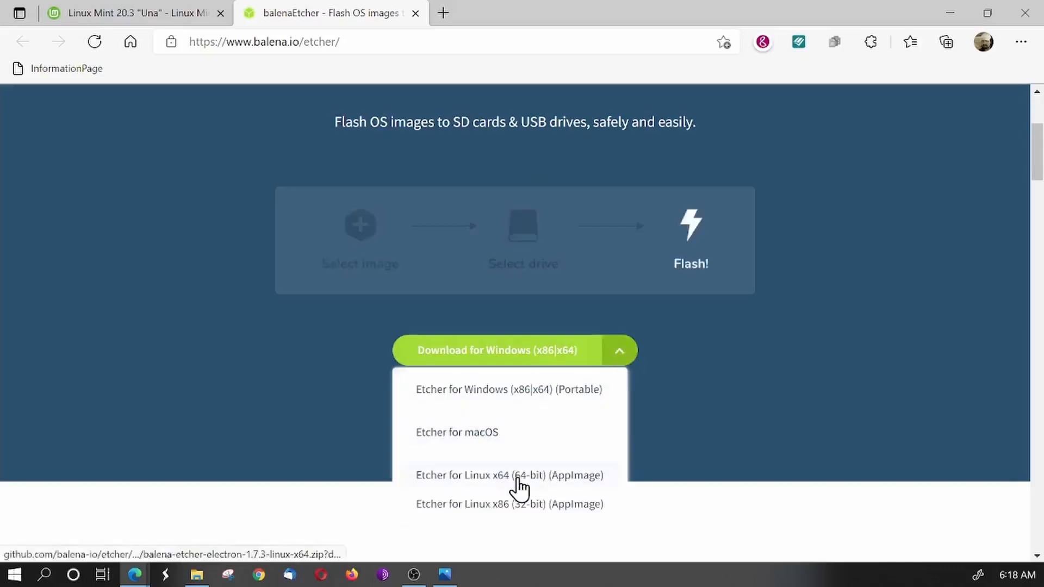
left_click(894, 337)
scroll(884, 337, "up", 4)
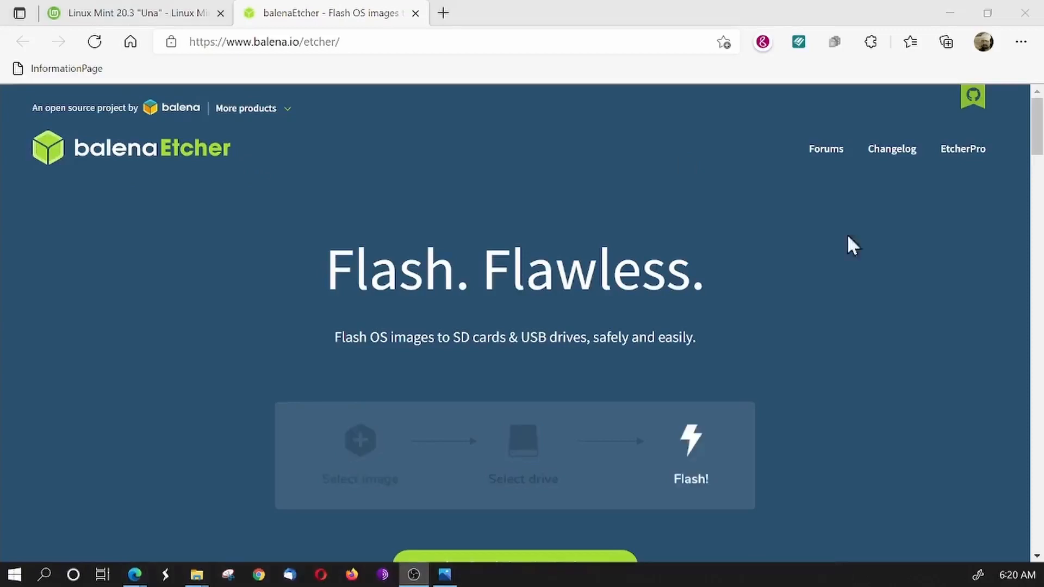
- Minimize the browser and move the ISO folder from Downloads to the desktop
left_click(954, 15)
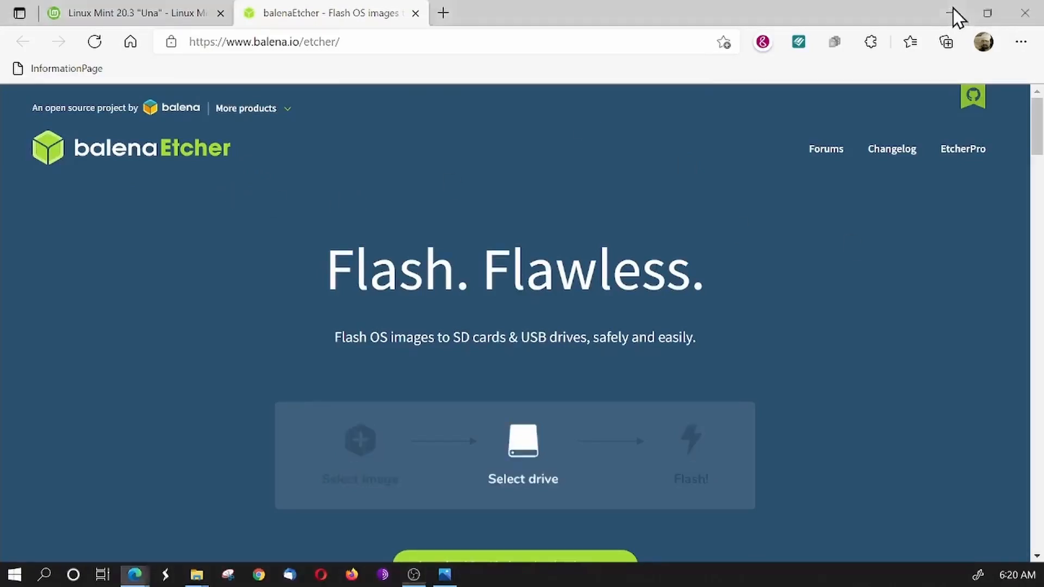
left_click(955, 15)
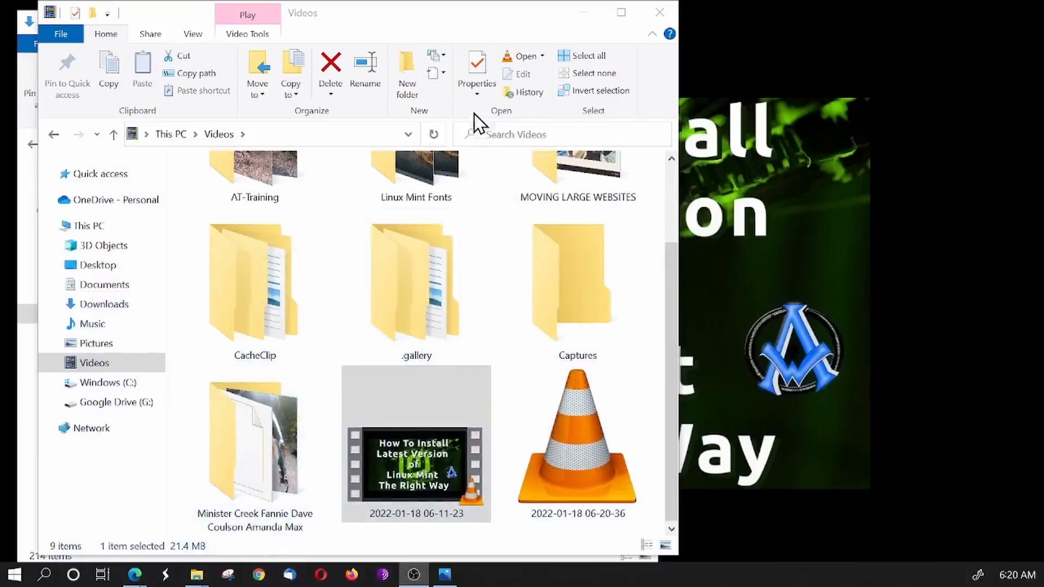
left_click(93, 306)
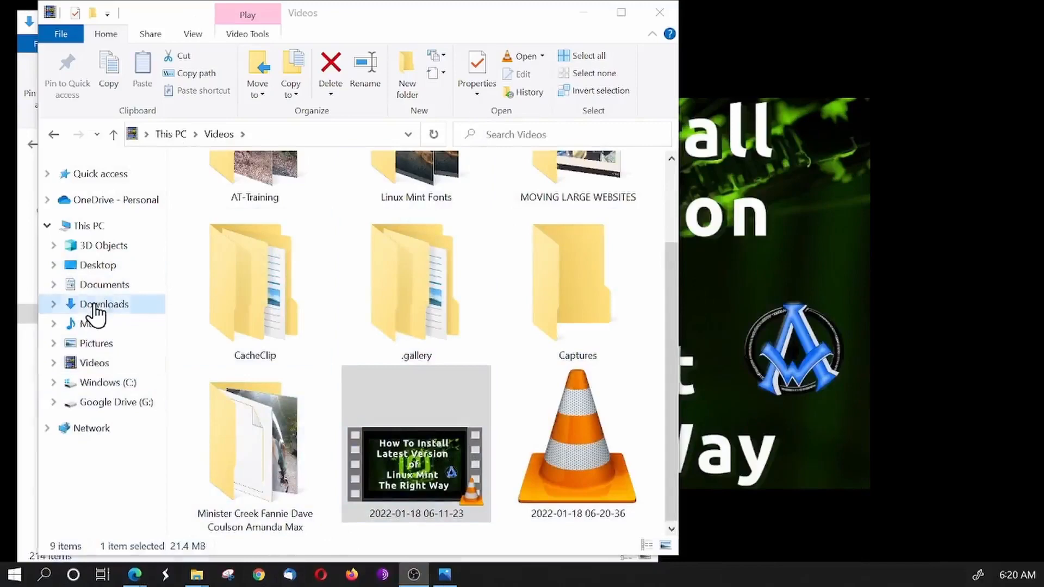
scroll(490, 381, "down", 3)
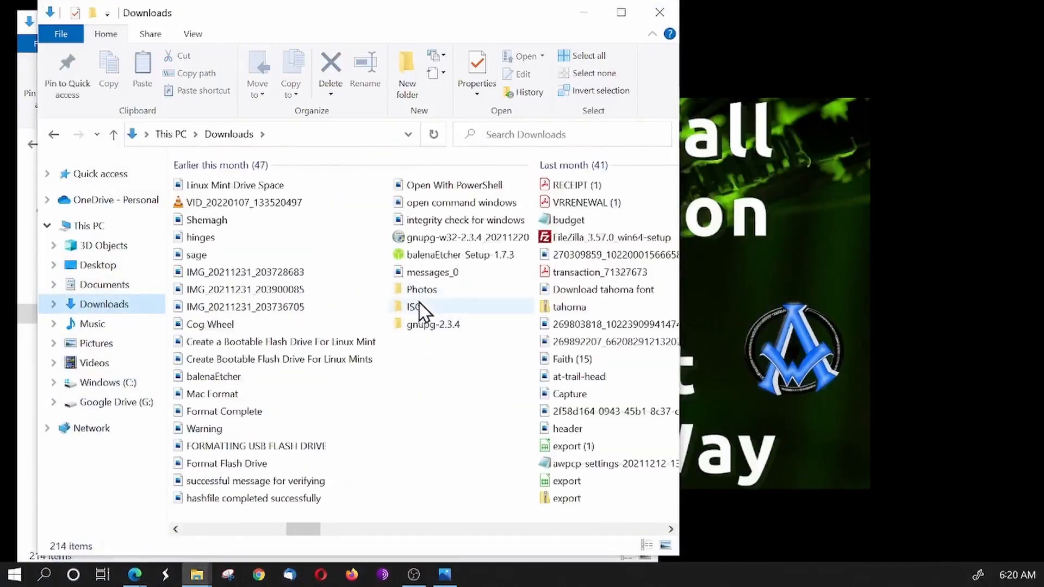
left_click(402, 306)
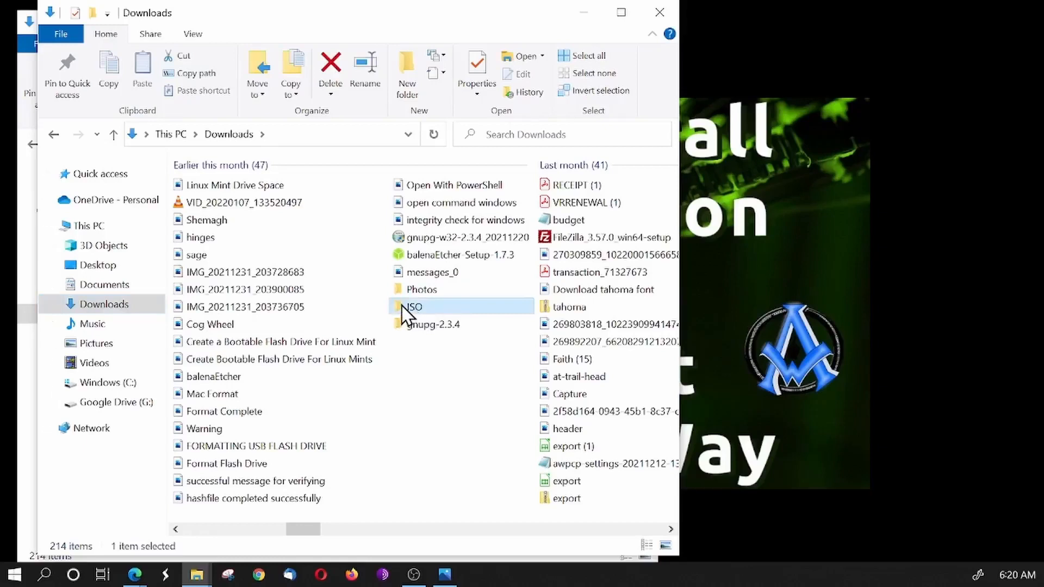
left_click_drag(402, 306, 833, 293)
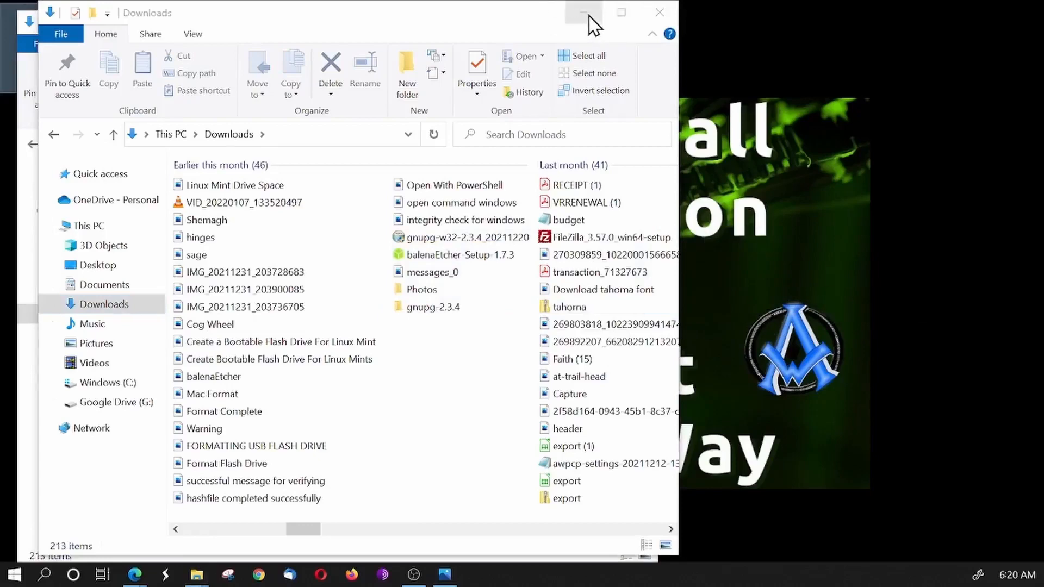
- Clear the File Explorer windows from the screen and select the ISO folder on the desktop
left_click_drag(594, 24, 574, 33)
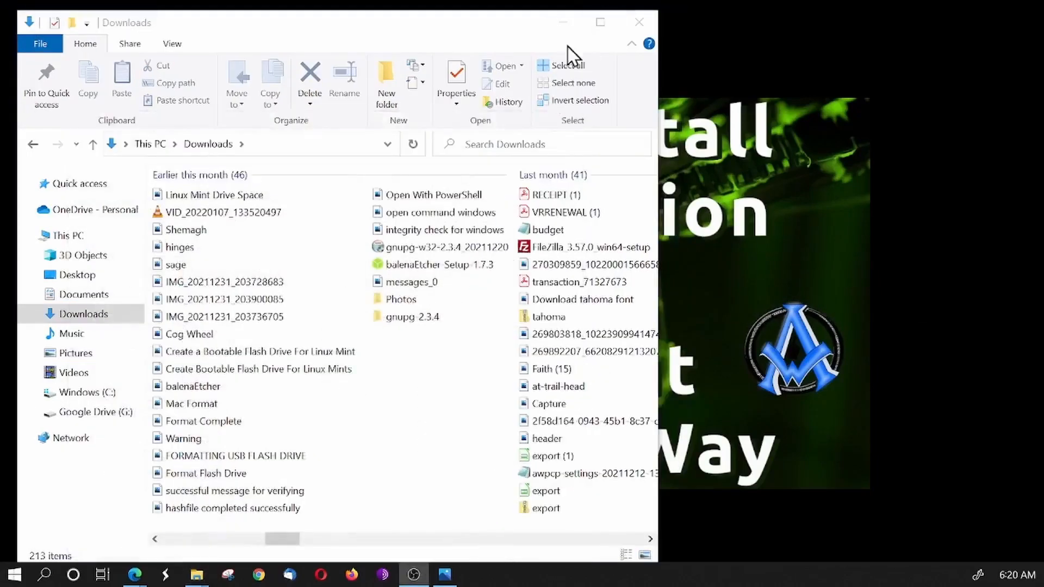
left_click(640, 22)
left_click(40, 26)
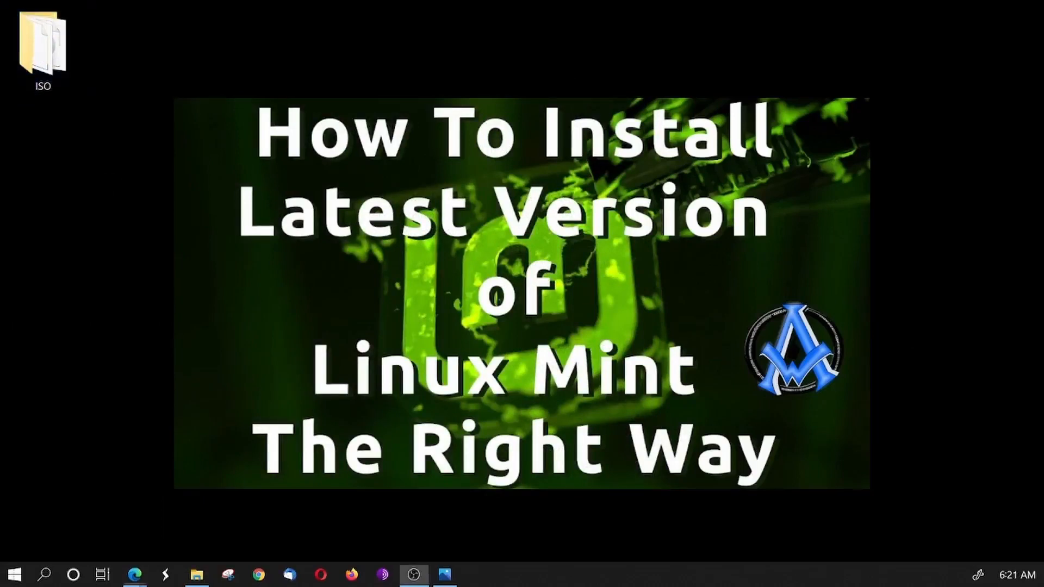
- Check the GnuPG binary releases on the GnuPG download page for the Windows simple installer of the current version
left_click_drag(0, 232, 333, 2)
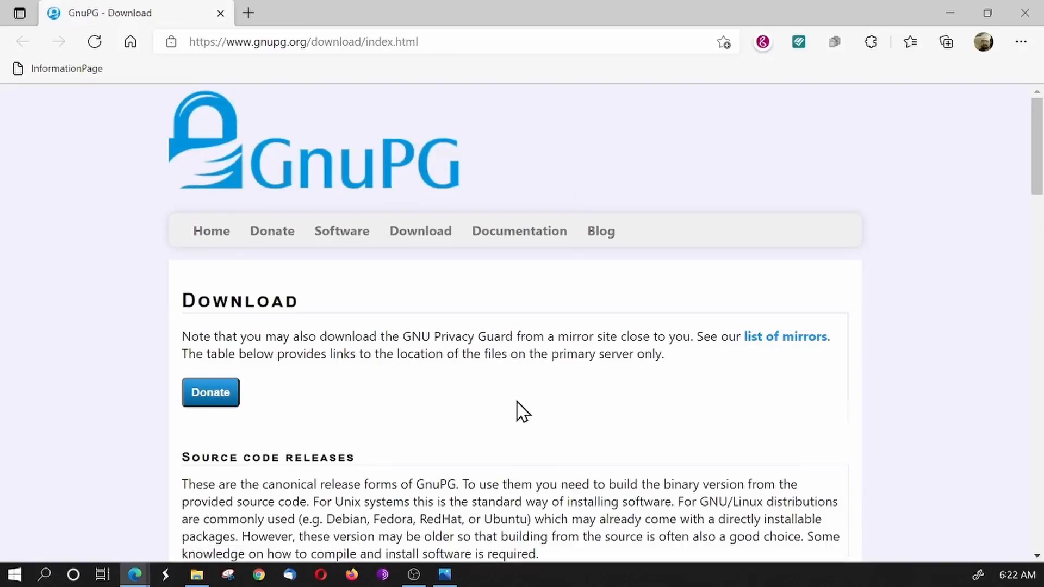
scroll(517, 403, "down", 10)
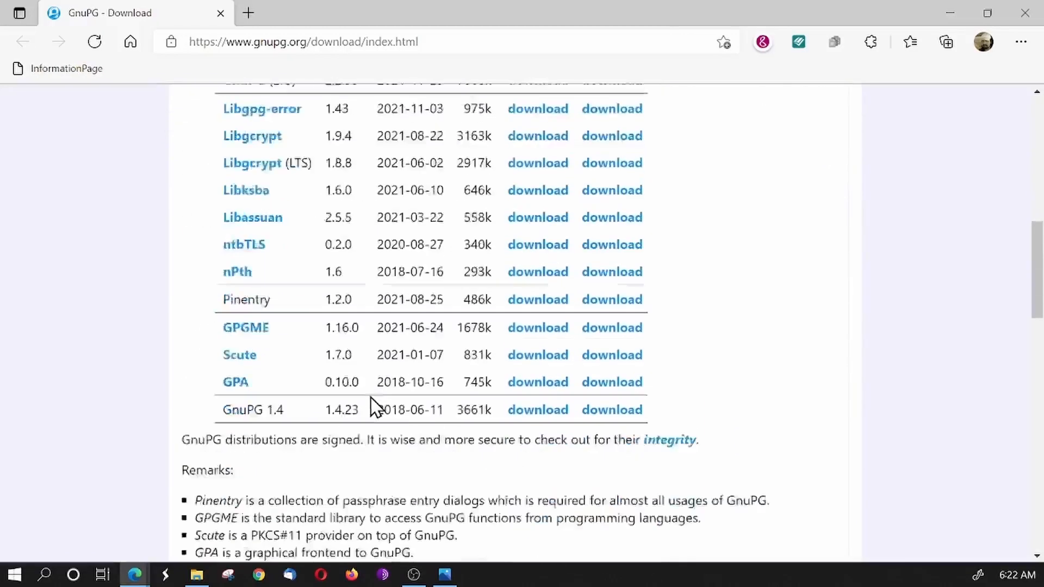
scroll(374, 409, "down", 12)
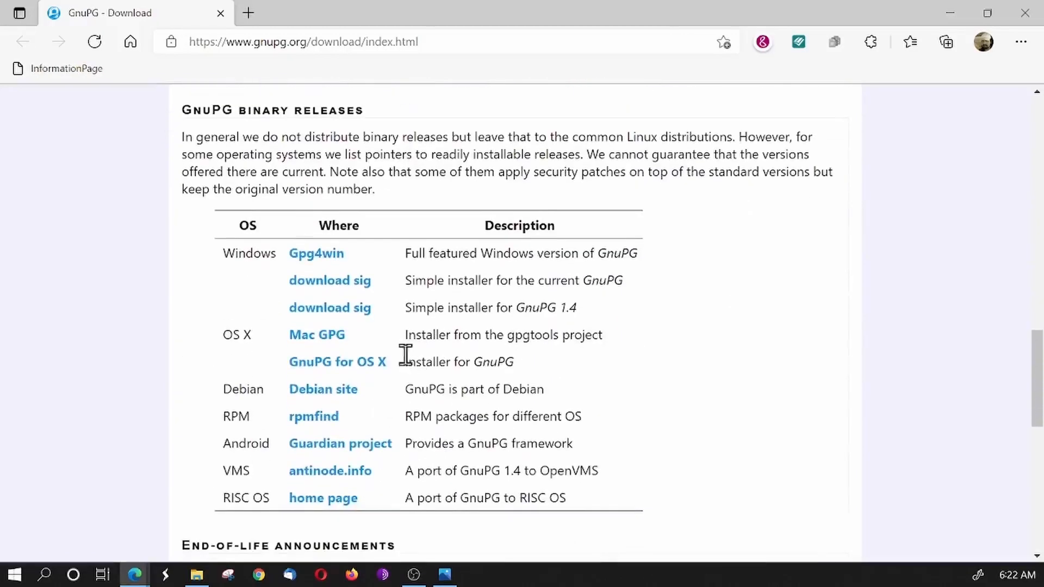
double_click(242, 255)
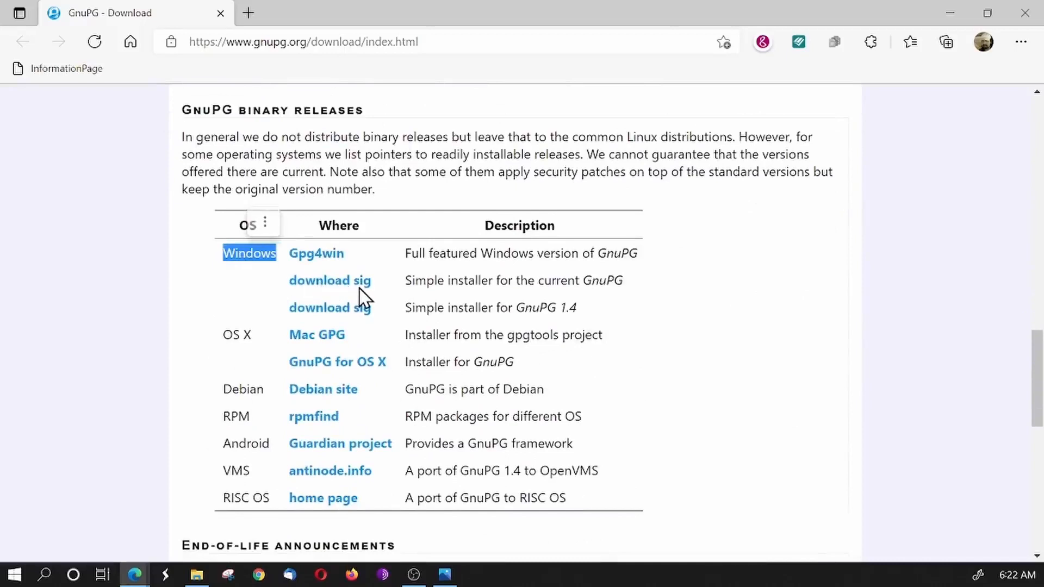
left_click(467, 284)
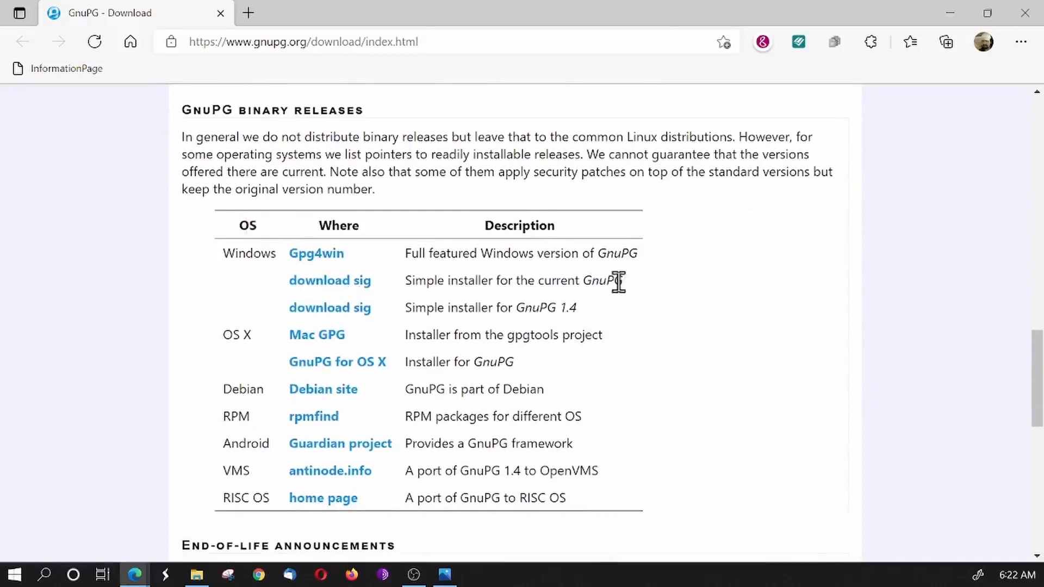
left_click_drag(626, 280, 414, 294)
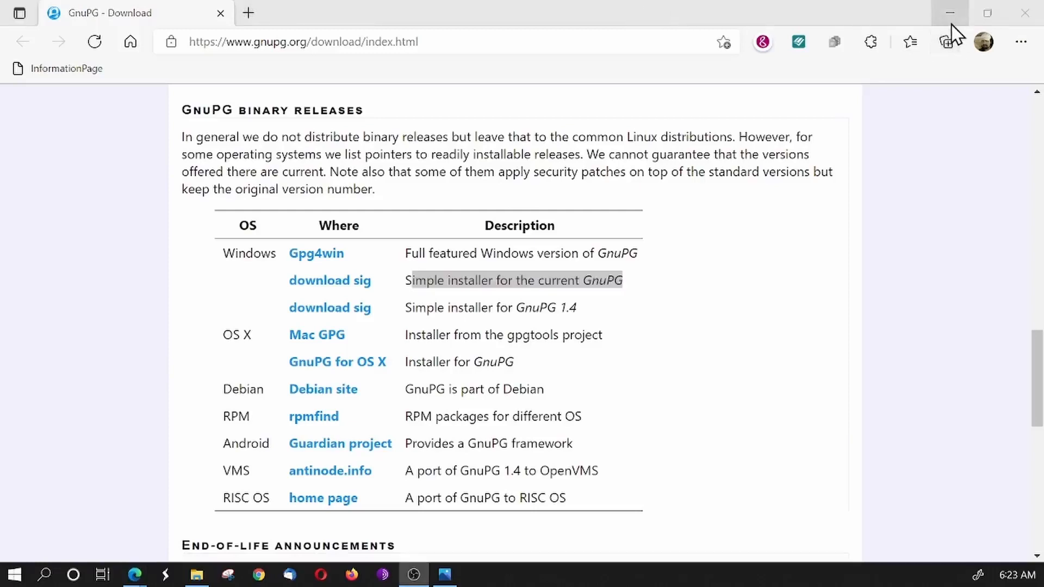
- Minimize the browser, open a PowerShell window in the desktop's ISO folder and reposition it to show the full window
left_click(951, 17)
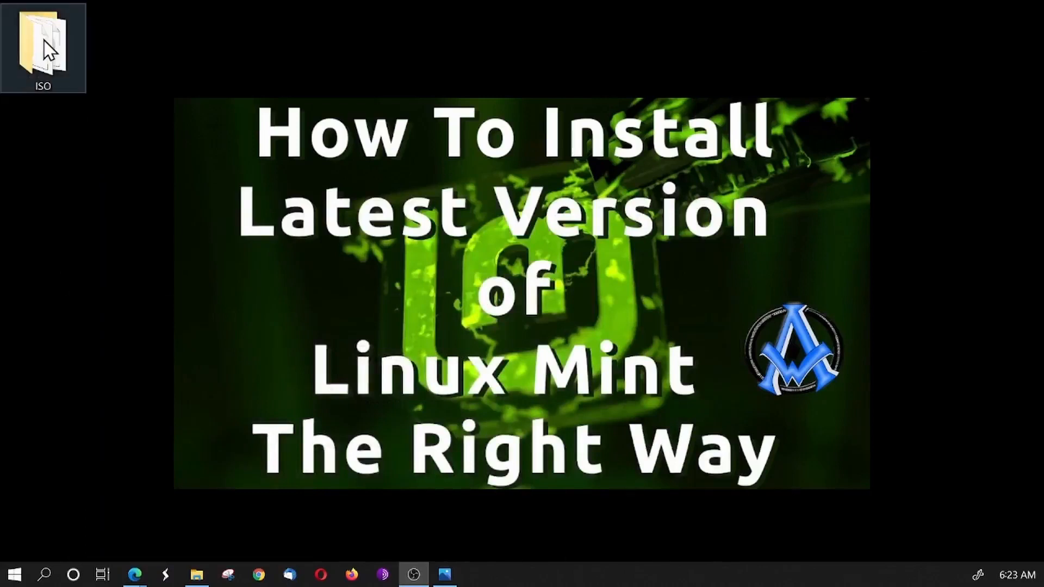
left_click_drag(44, 39, 413, 287)
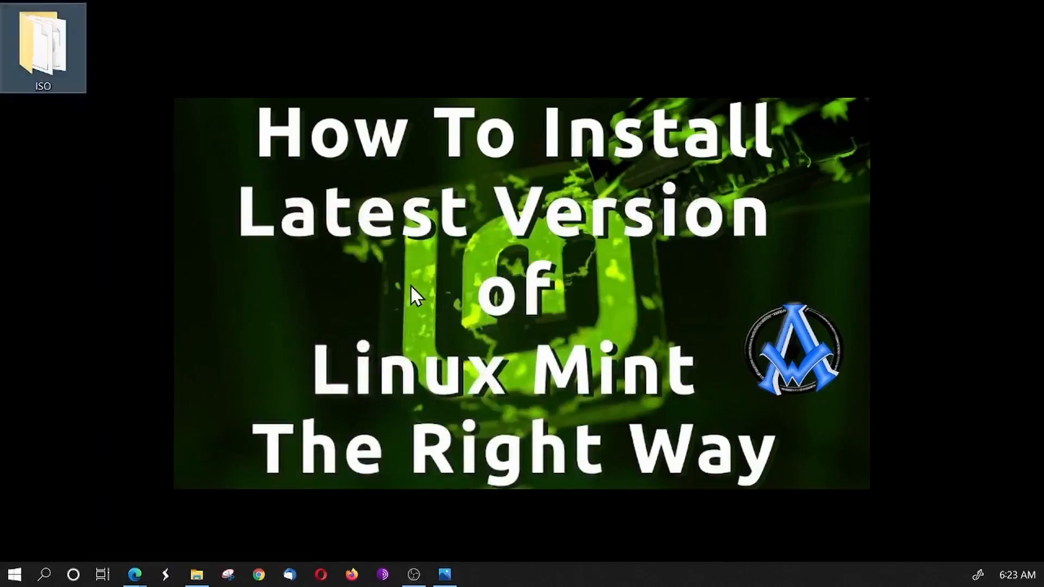
right_click(50, 52)
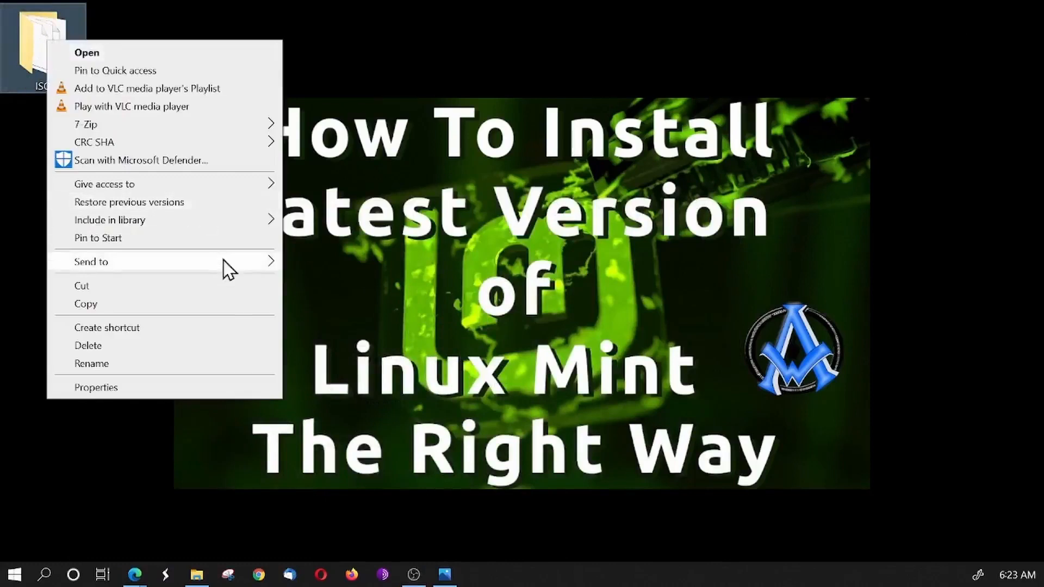
left_click(477, 310)
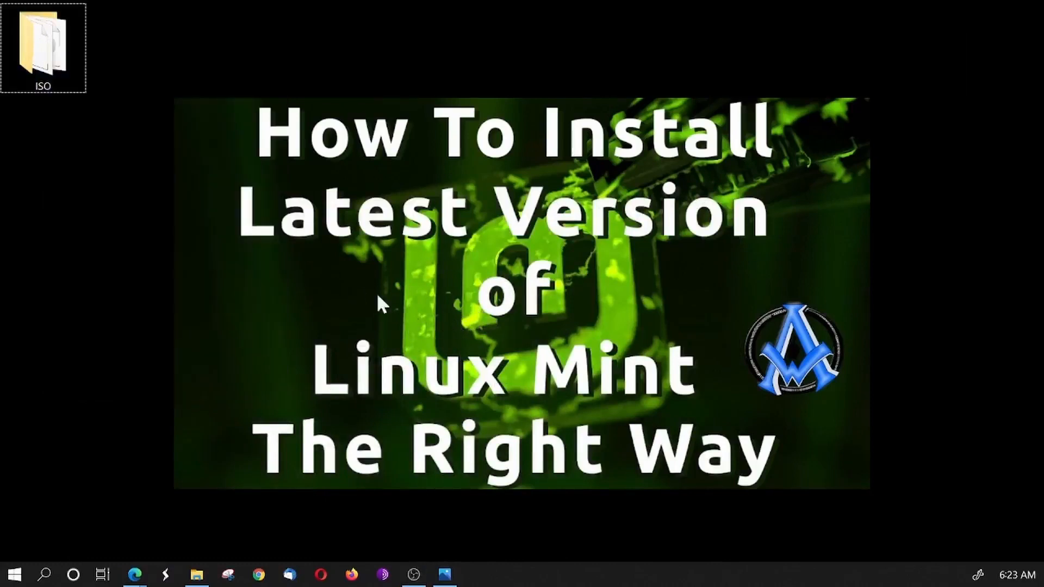
right_click(35, 58)
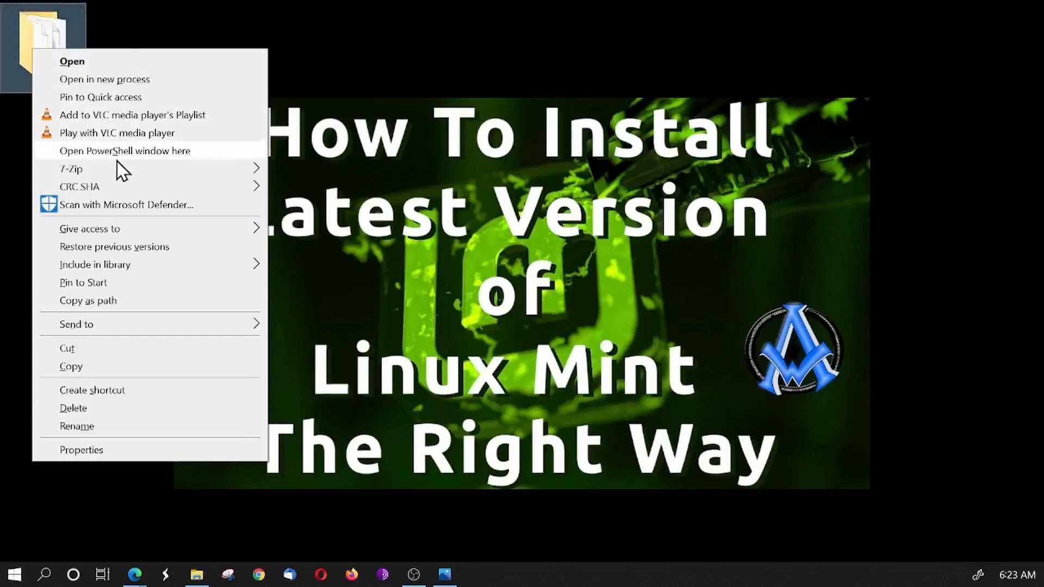
left_click(155, 155)
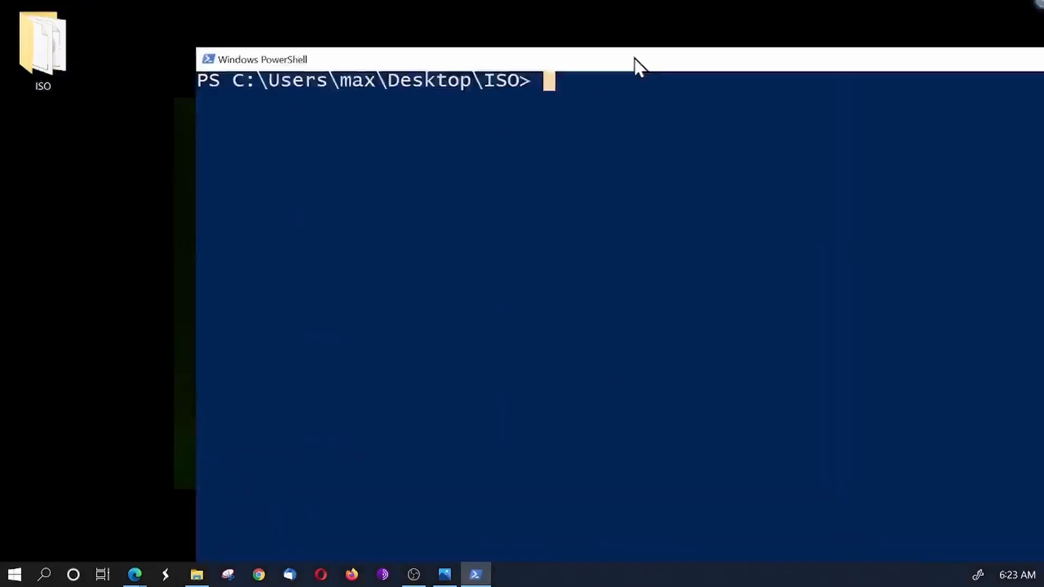
left_click_drag(634, 66, 440, 54)
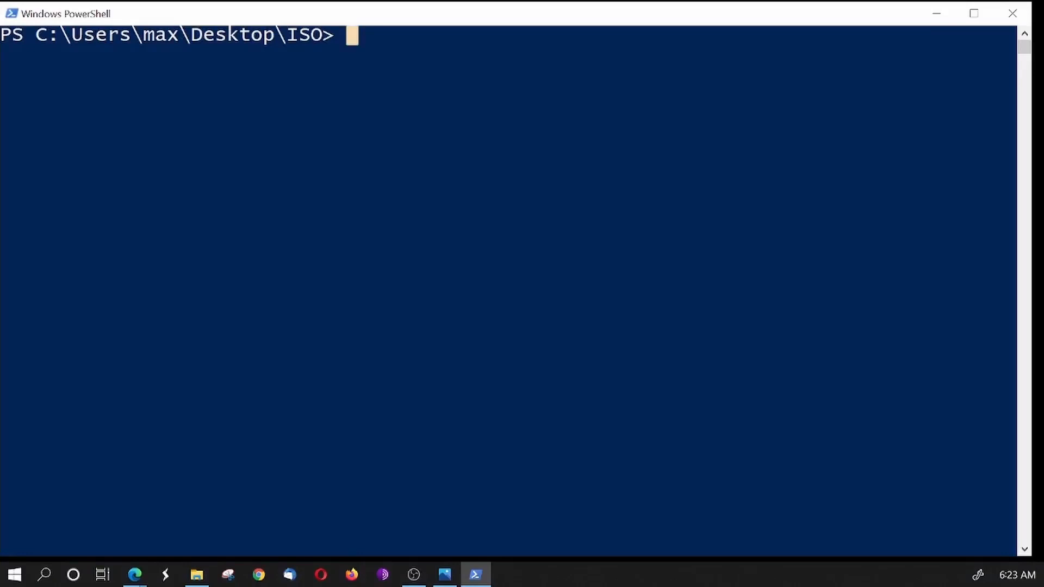
- Paste the command "CertUtil -hashfile filename.iso SHA256" at the PowerShell prompt without running it
key("alt+Tab")
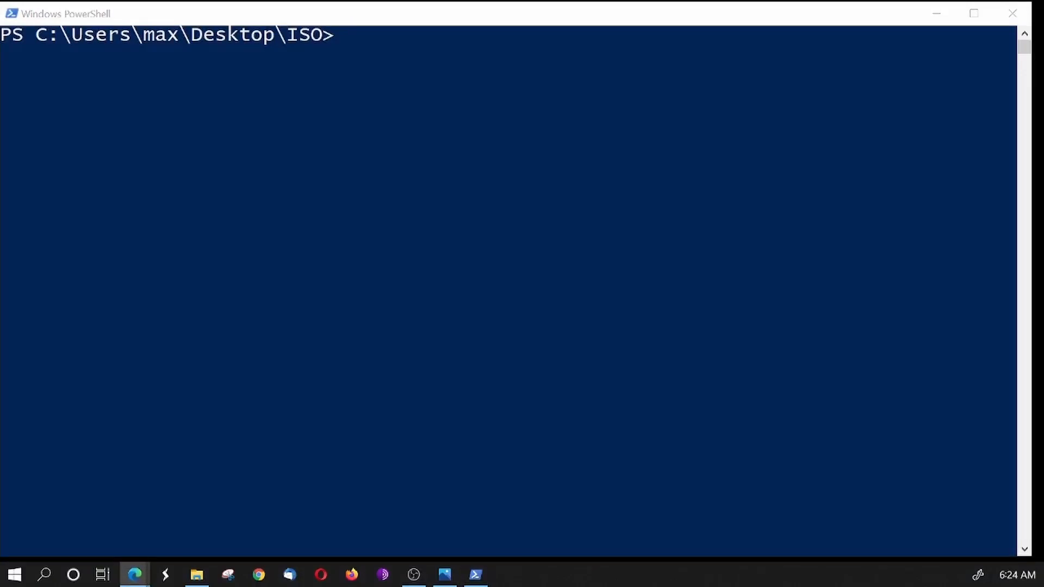
left_click(409, 54)
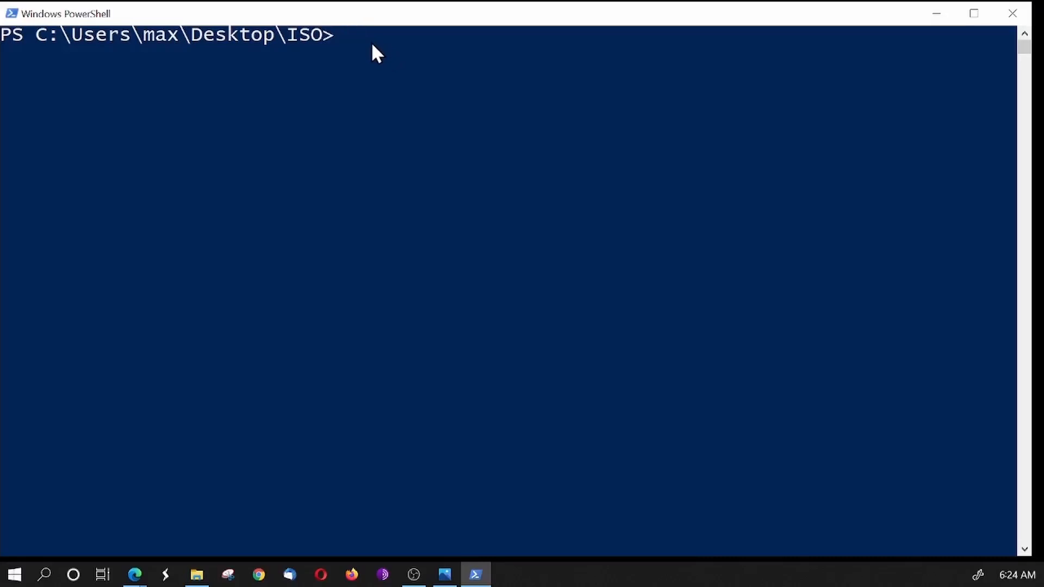
type("CertUtil -hashfile filename.iso SHA256")
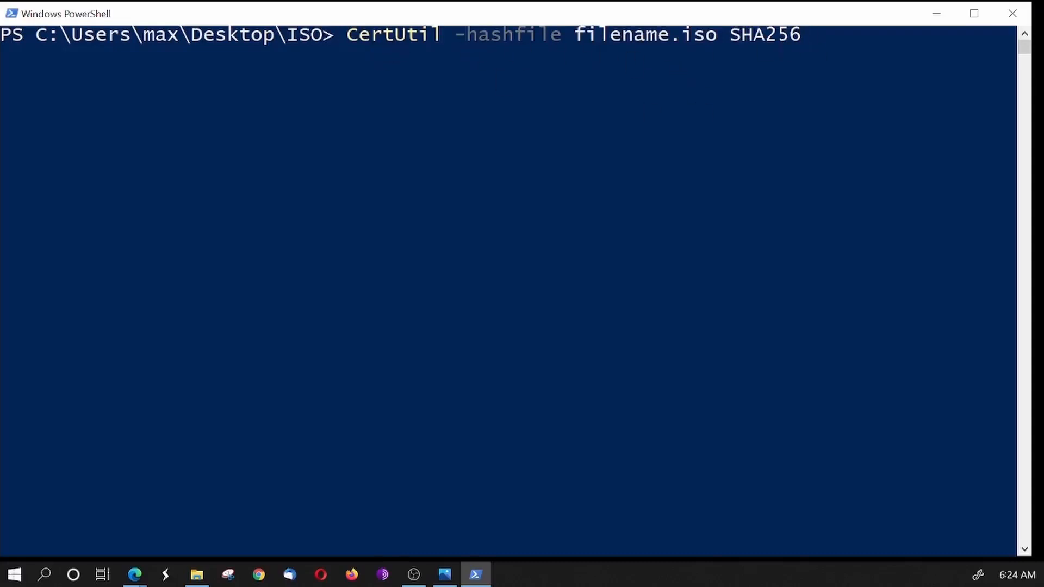
- Switch to the Linux Mint installation article in the browser and check its instructions for the hash command
key("alt+Tab")
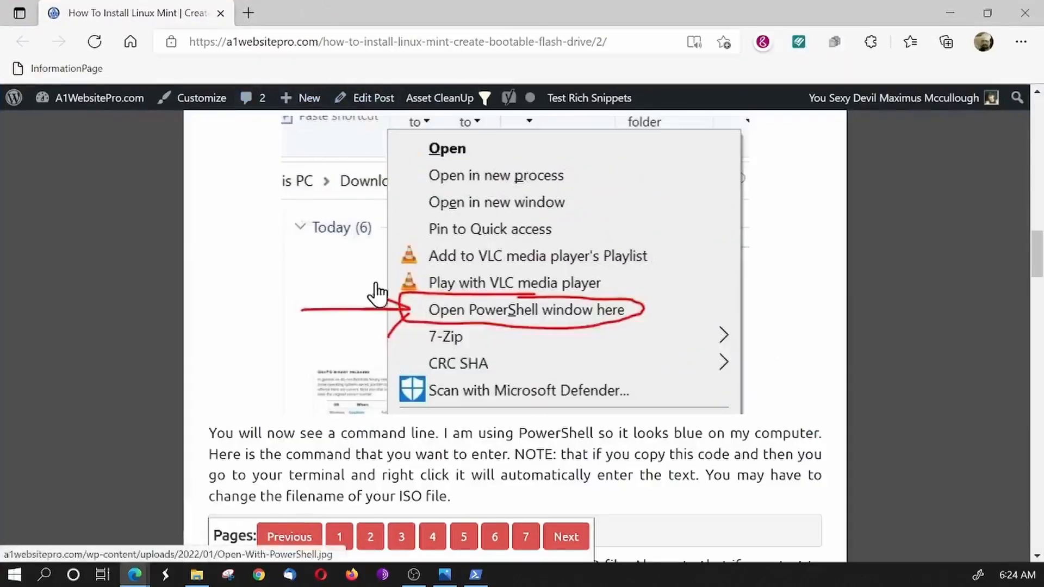
scroll(337, 342, "down", 2)
scroll(311, 337, "down", 3)
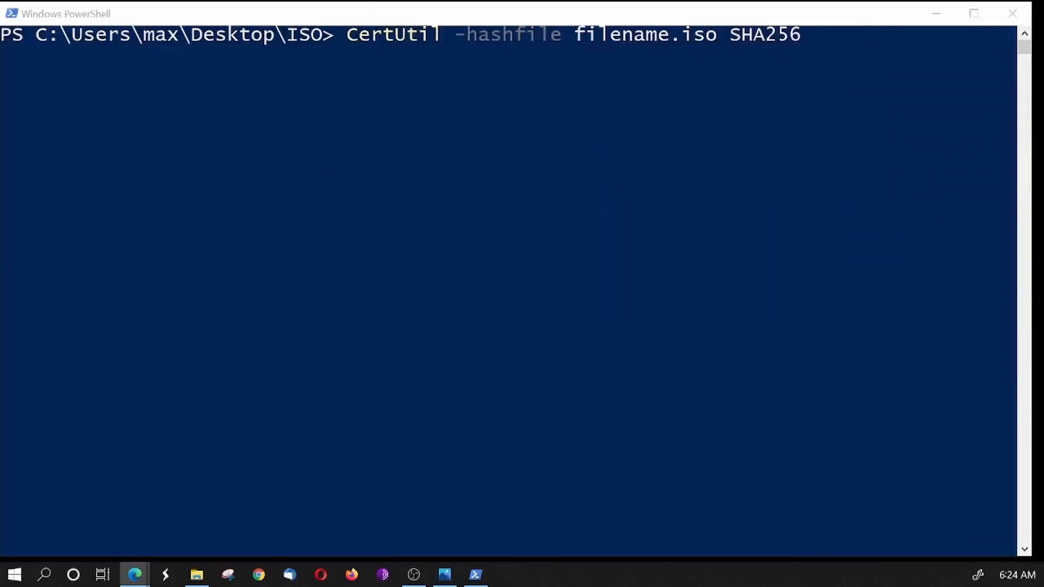
- Open the desktop's ISO folder beside PowerShell and copy the disc image's file name, linuxmint-20.2-cinnamon-64bit, leaving the file name unchanged
left_click_drag(578, 12, 636, 76)
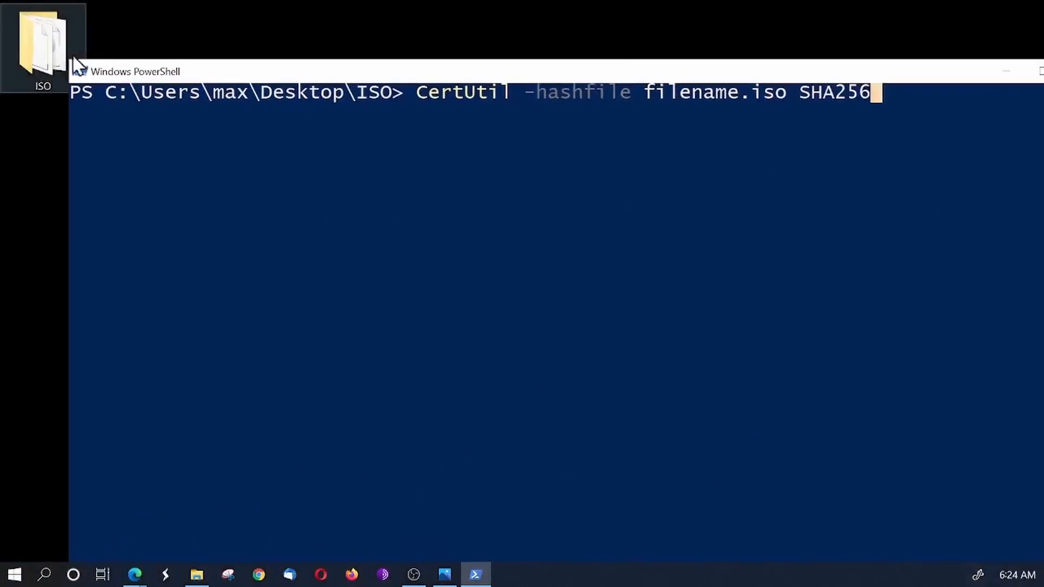
double_click(27, 62)
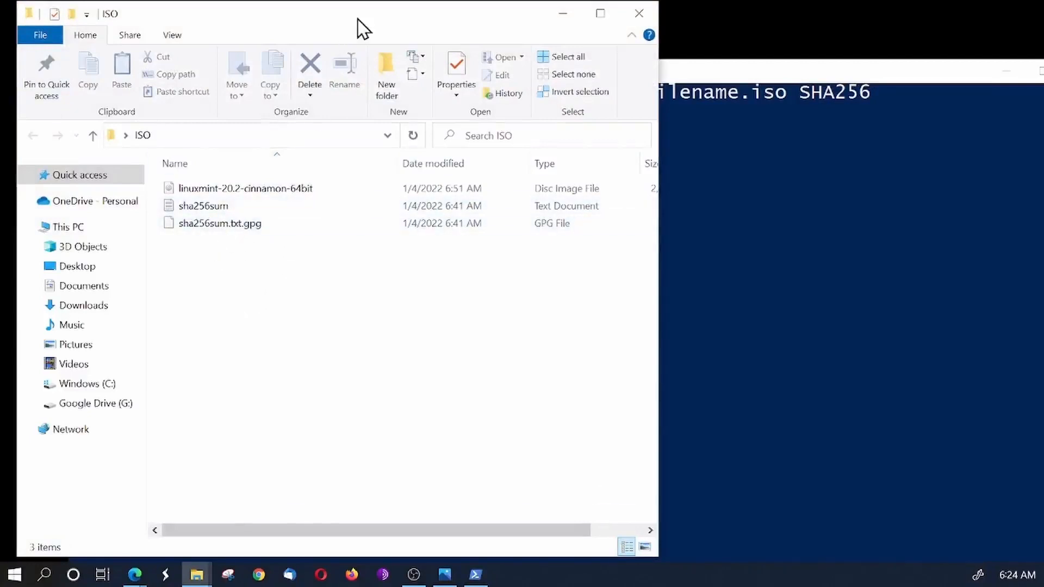
left_click_drag(358, 19, 475, 173)
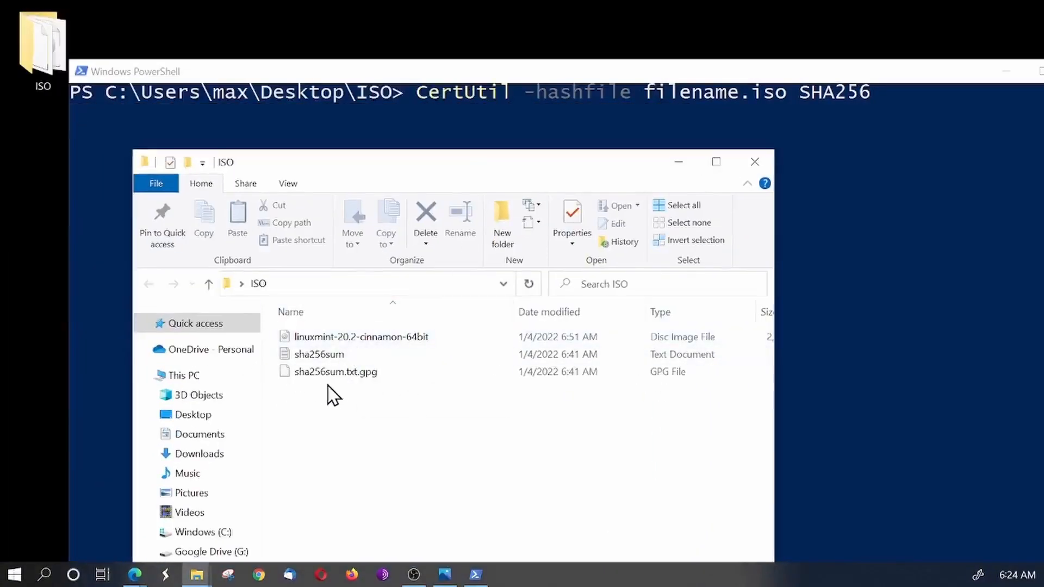
left_click(348, 344)
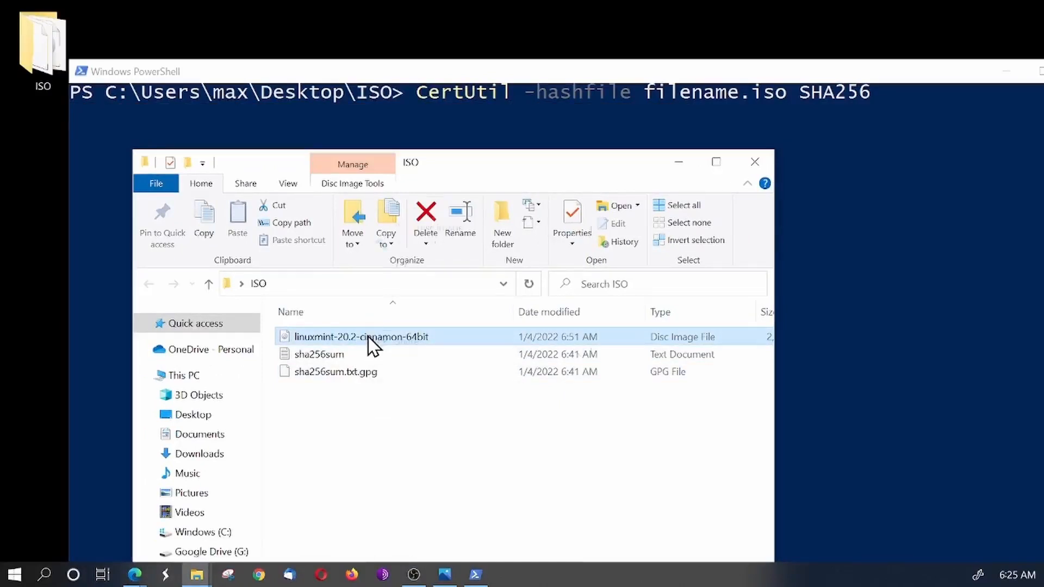
right_click(369, 338)
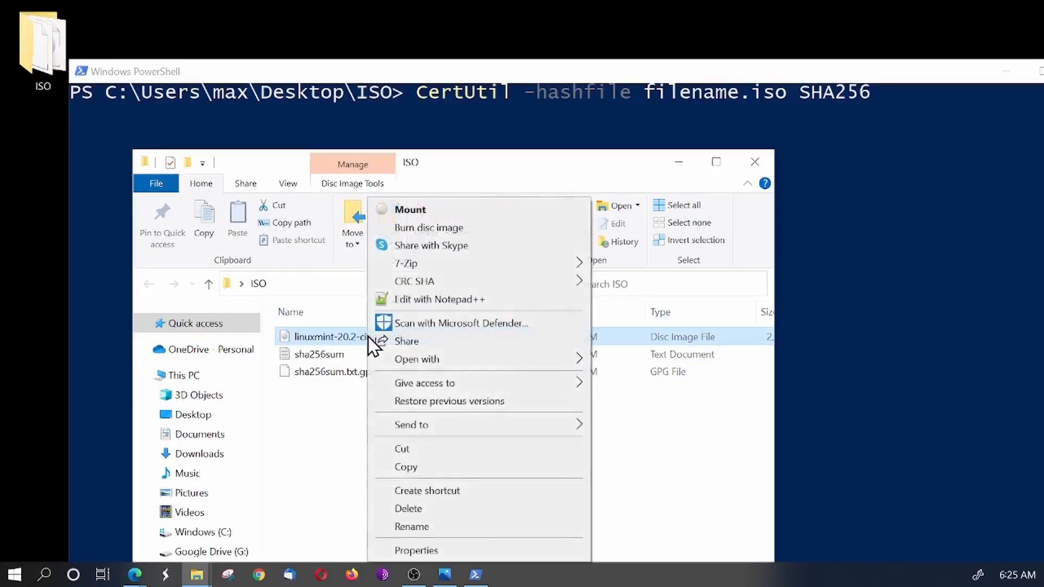
left_click(435, 528)
right_click(393, 340)
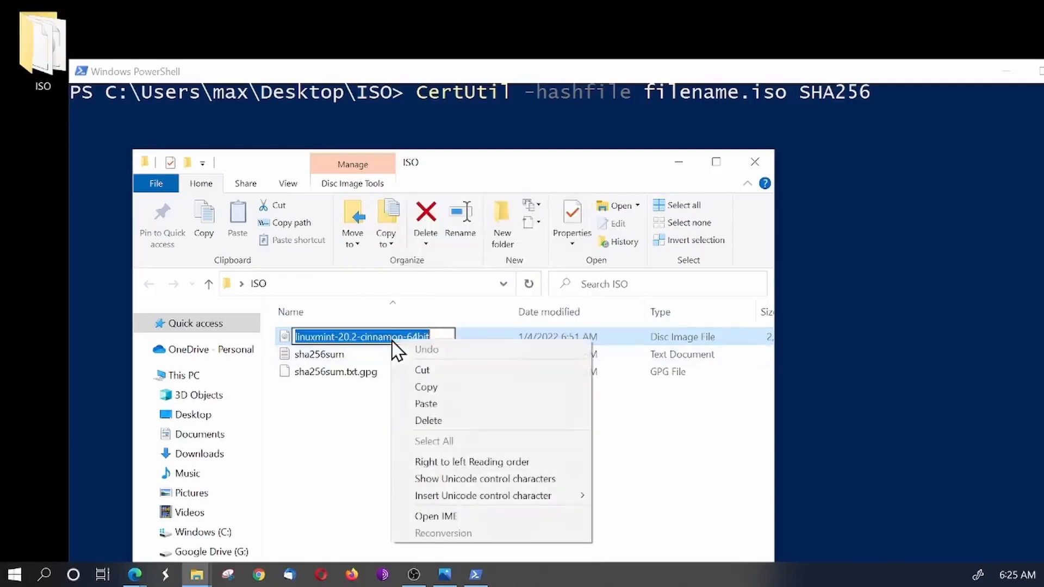
left_click(437, 387)
left_click(475, 484)
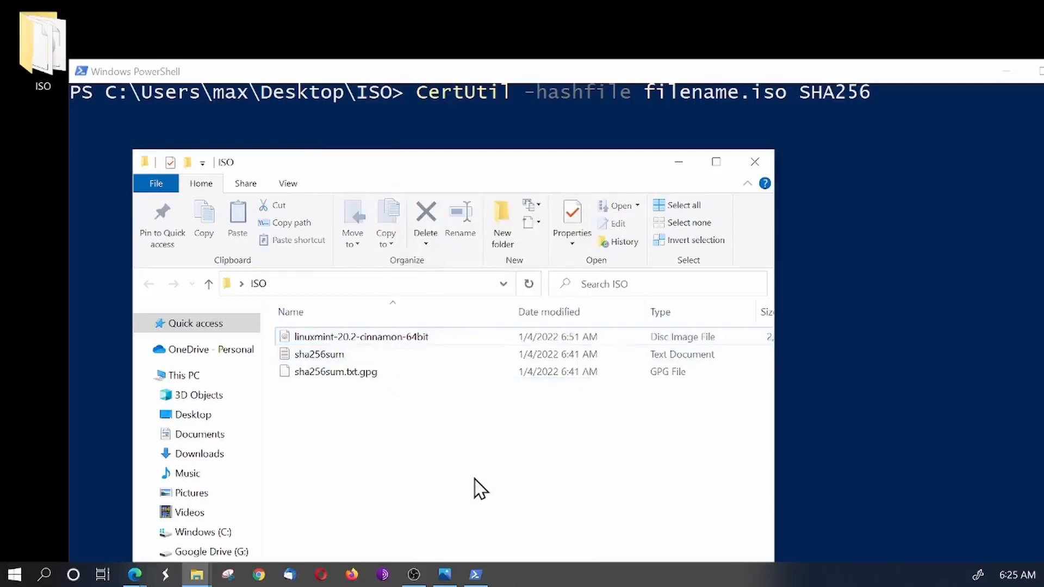
- Replace "filename" in the pending CertUtil command with the copied name linuxmint-20.2-cinnamon-64bit, keeping the .iso extension
left_click(730, 108)
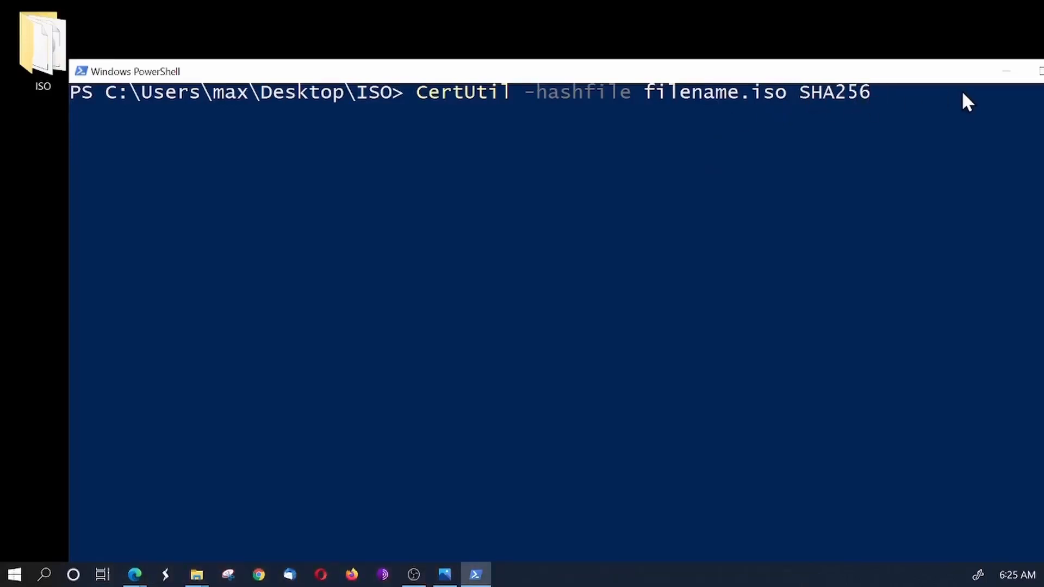
key("Left")
key("Left")
key("Left")
key("Left")
key("Left")
key("Left")
key("Left")
key("Left")
key("Left")
key("Left")
key("BackSpace")
key("BackSpace")
key("BackSpace")
key("BackSpace")
key("BackSpace")
key("BackSpace")
key("BackSpace")
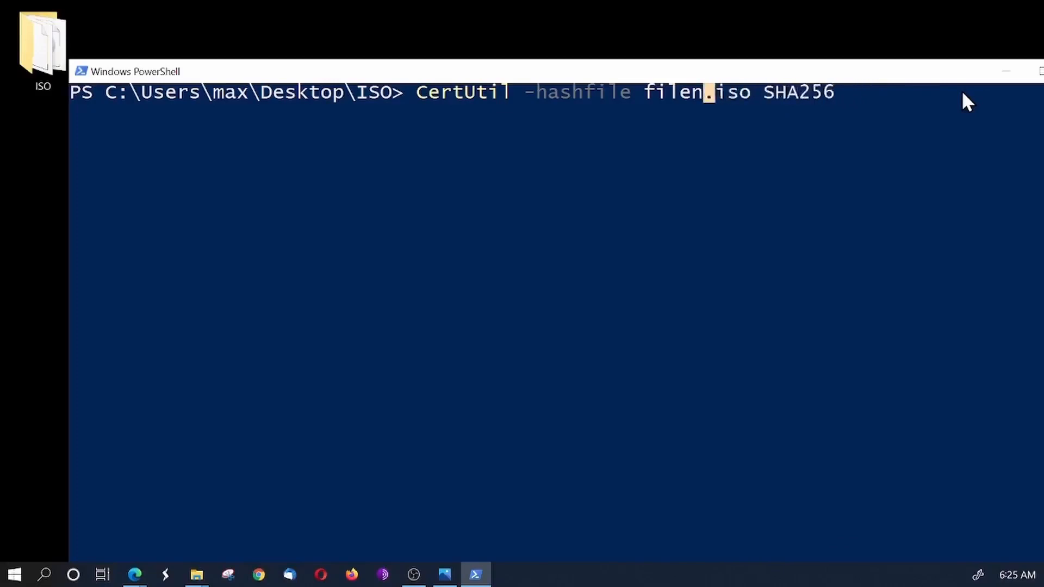
key("BackSpace")
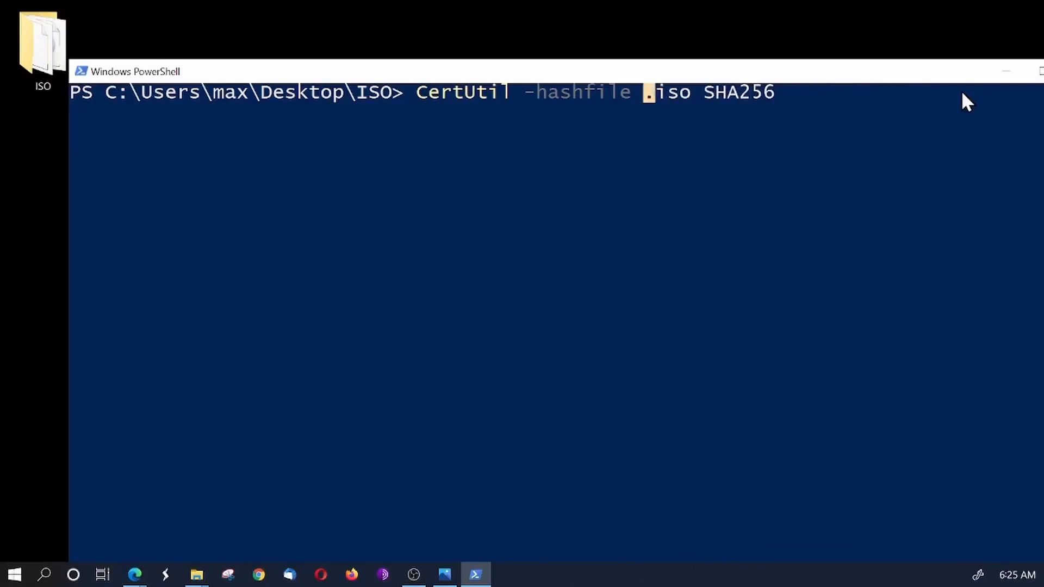
right_click(644, 87)
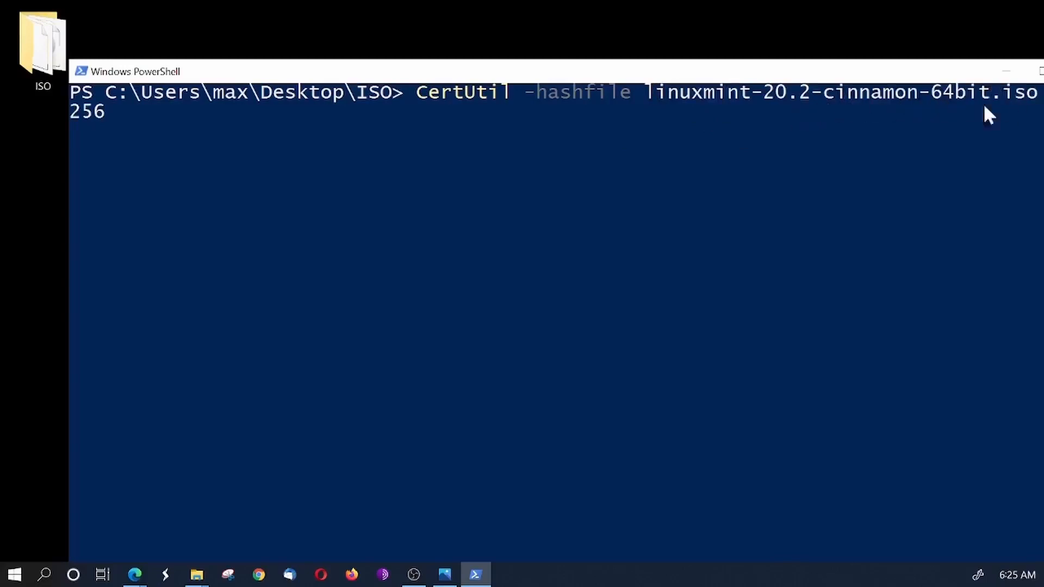
- Run the SHA256 hash command for linuxmint-20.2-cinnamon-64bit.iso and highlight the last line of its output
key("Right")
key("Right")
key("Right")
key("Right")
key("Right")
key("Right")
key("Right")
key("Return")
key("Return")
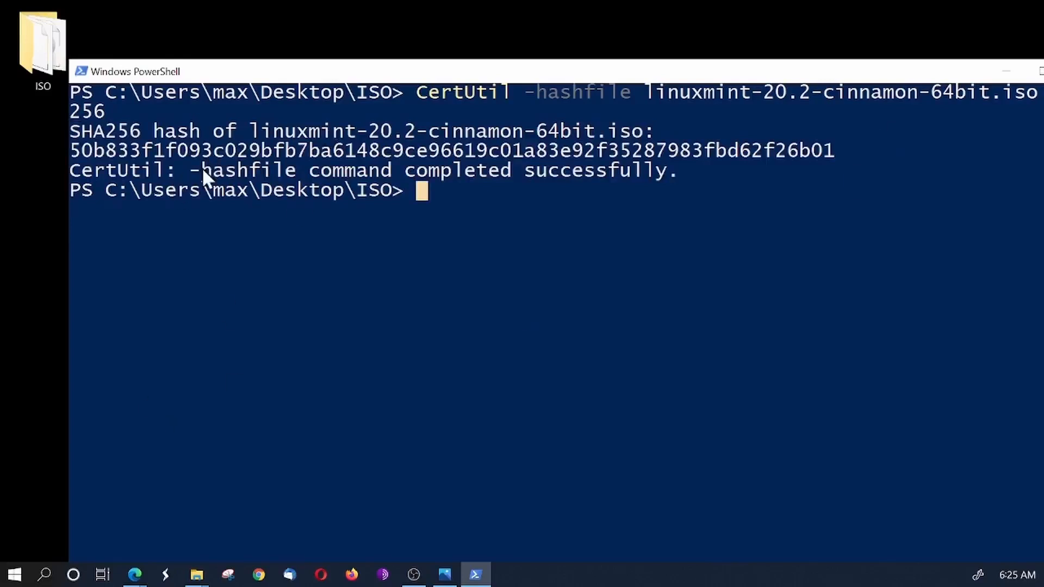
left_click_drag(201, 171, 678, 173)
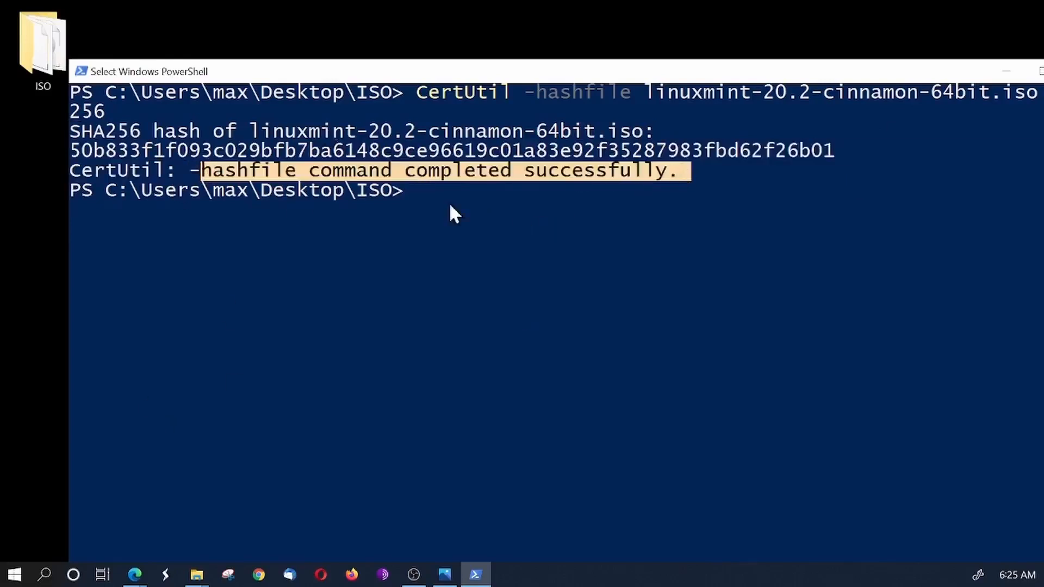
left_click(435, 192)
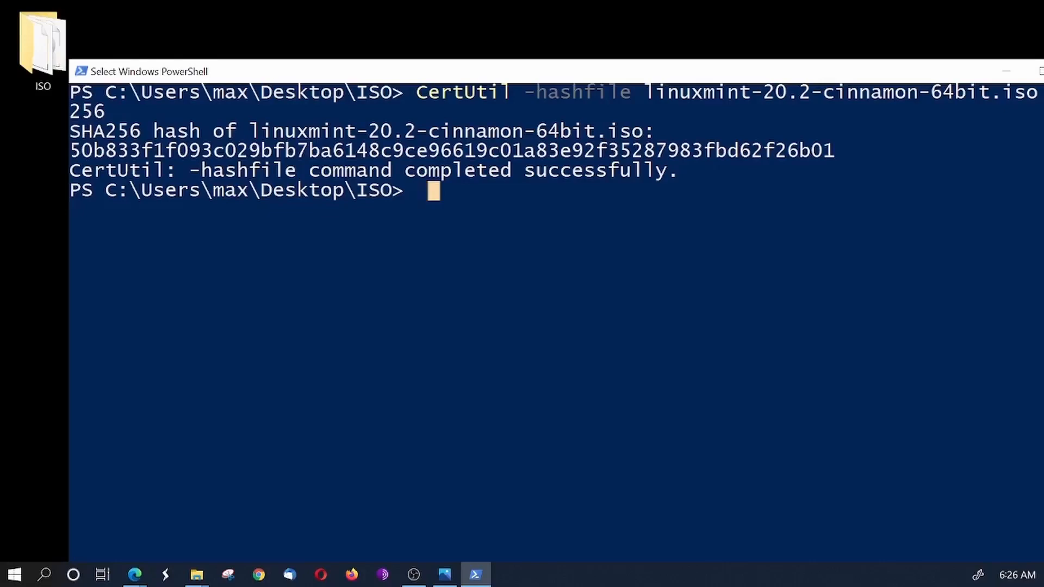
- Switch to the installation article in the browser and review the three gpg key-retrieval commands under "Authenticity Check in Windows"
key("alt+Tab")
left_click_drag(383, 240, 552, 11)
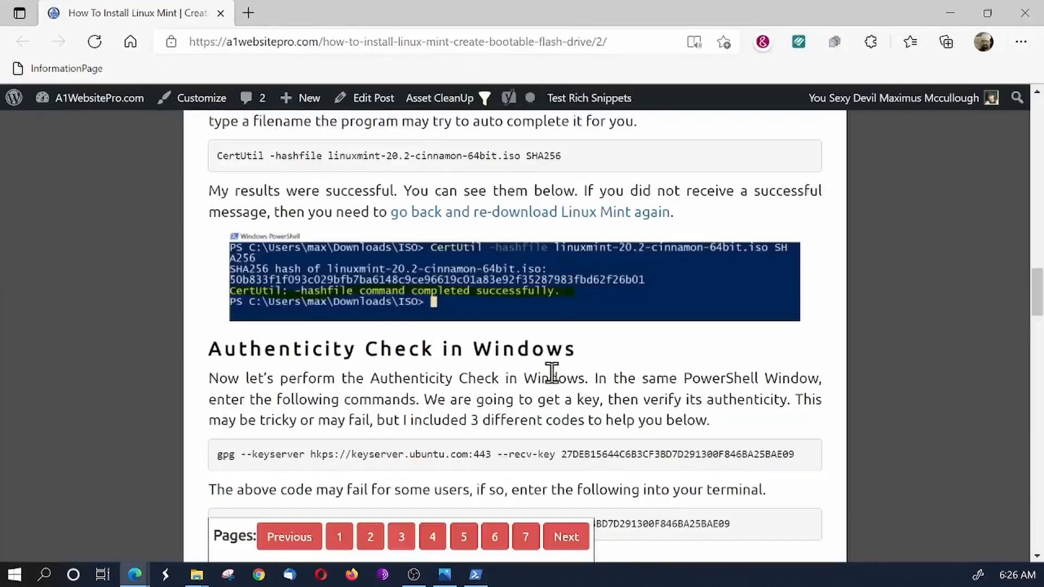
scroll(551, 373, "down", 3)
left_click_drag(224, 206, 607, 212)
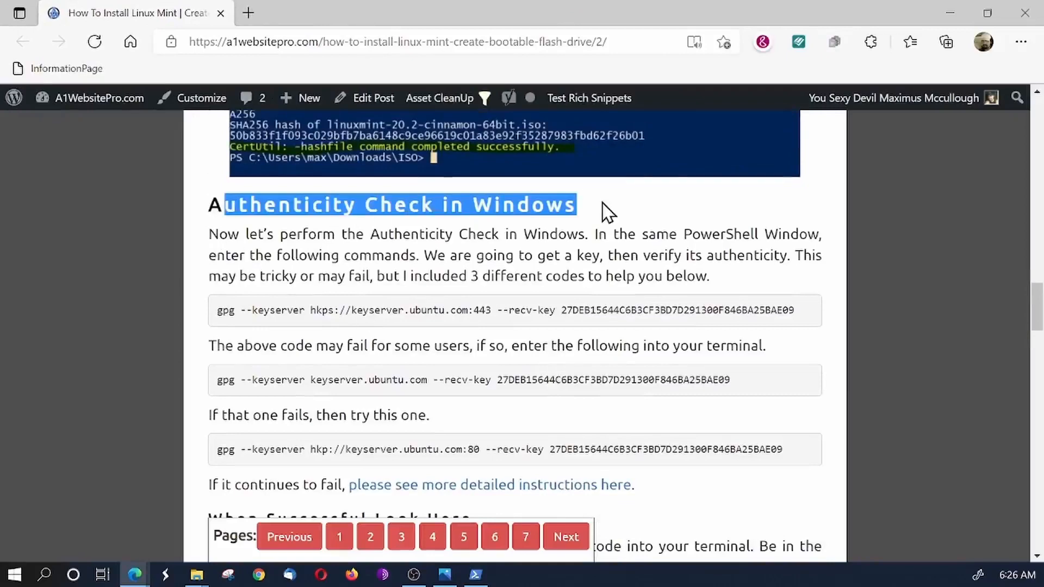
scroll(462, 264, "down", 1)
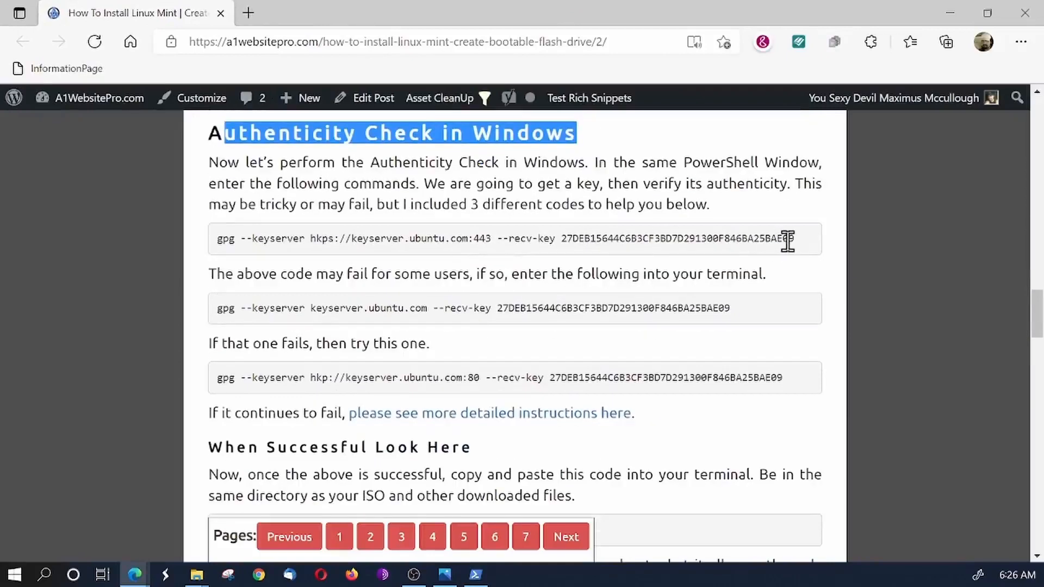
left_click_drag(799, 239, 263, 250)
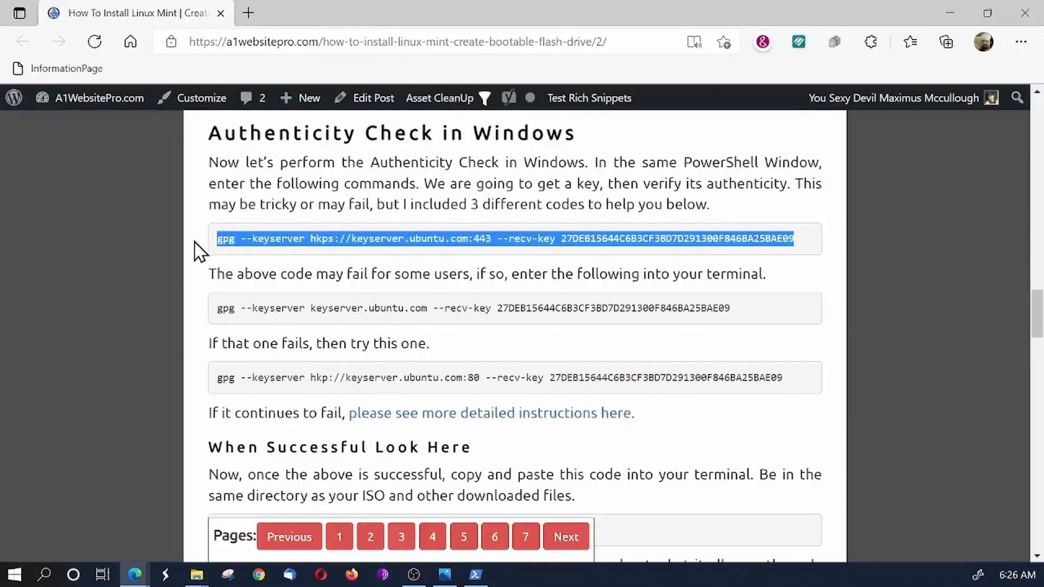
left_click(537, 310)
left_click_drag(741, 317, 195, 321)
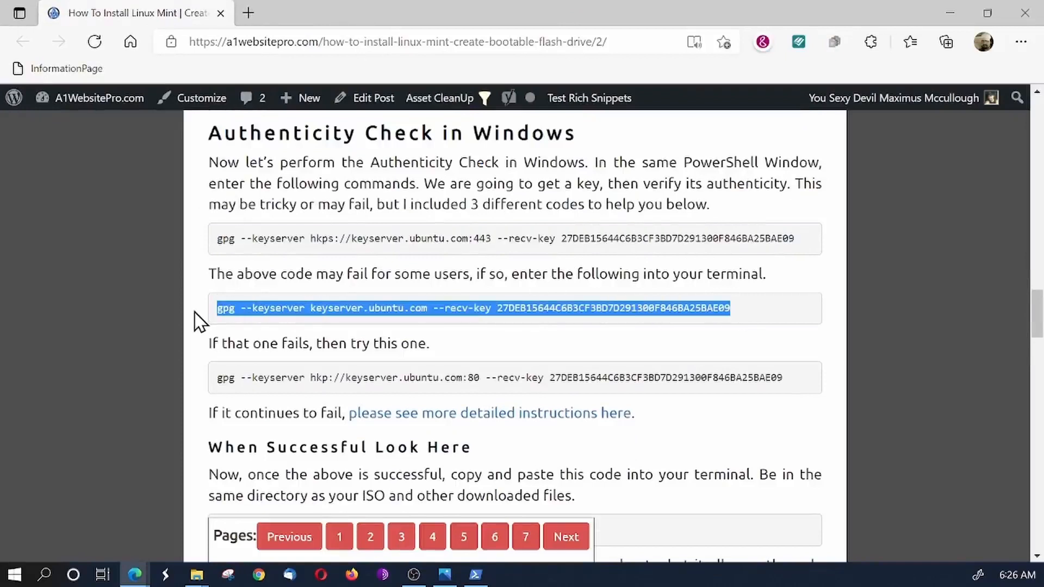
left_click(215, 384)
left_click_drag(215, 380, 785, 381)
left_click(773, 247)
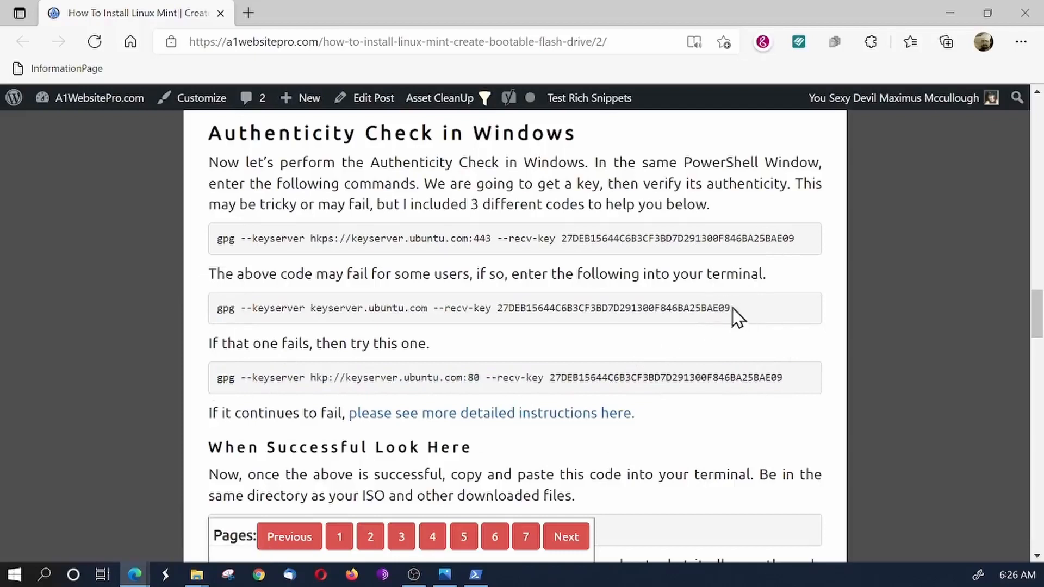
- Copy the article's first gpg key-retrieval command, the one using hkps://keyserver.ubuntu.com:443
left_click_drag(736, 312, 187, 330)
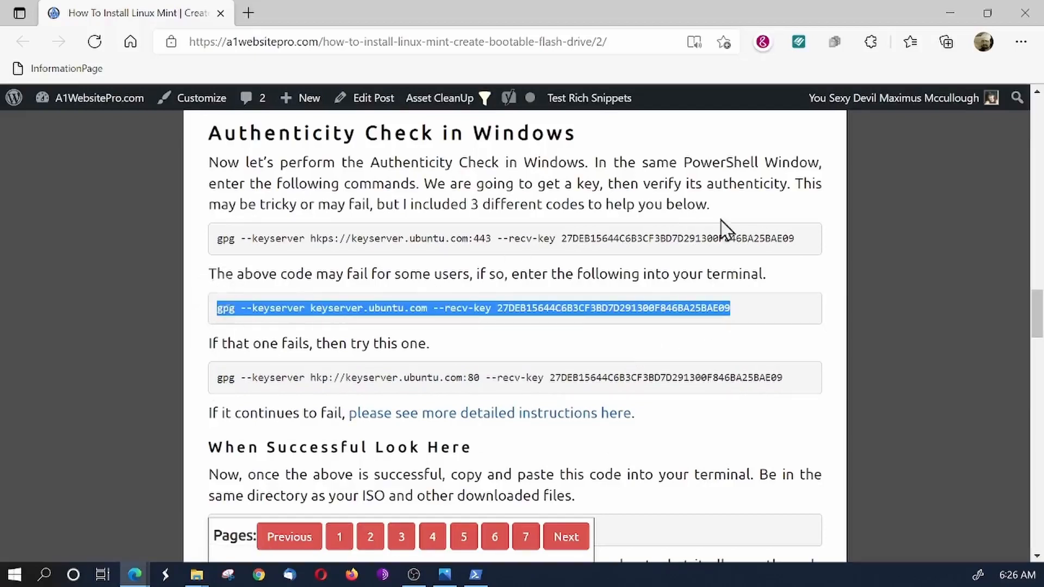
left_click(796, 251)
left_click_drag(792, 244, 217, 241)
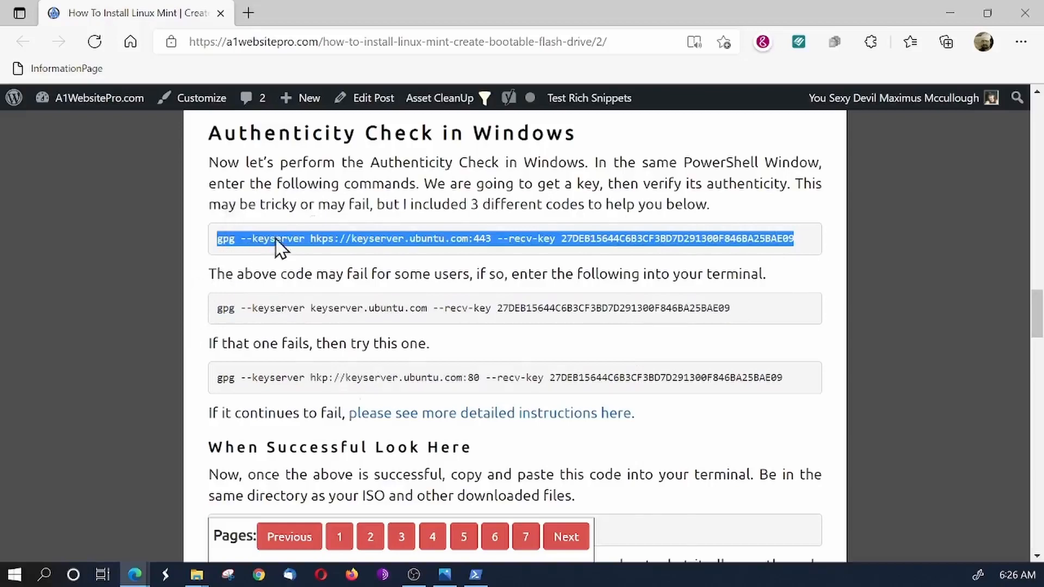
right_click(276, 211)
left_click(321, 219)
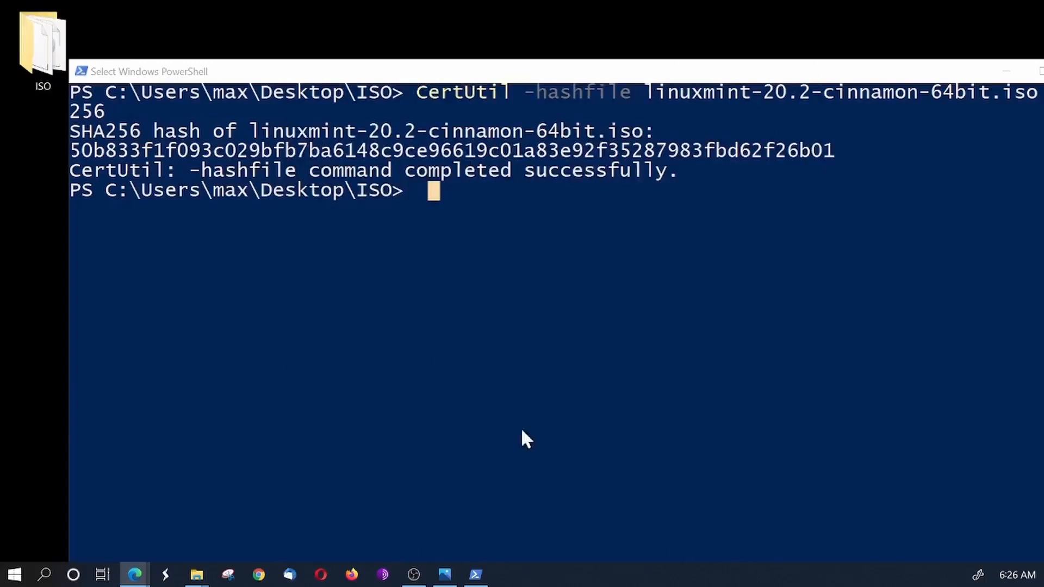
- Try to retrieve the signing key in PowerShell with the copied hkps://keyserver.ubuntu.com:443 command and maximize the window
left_click(466, 198)
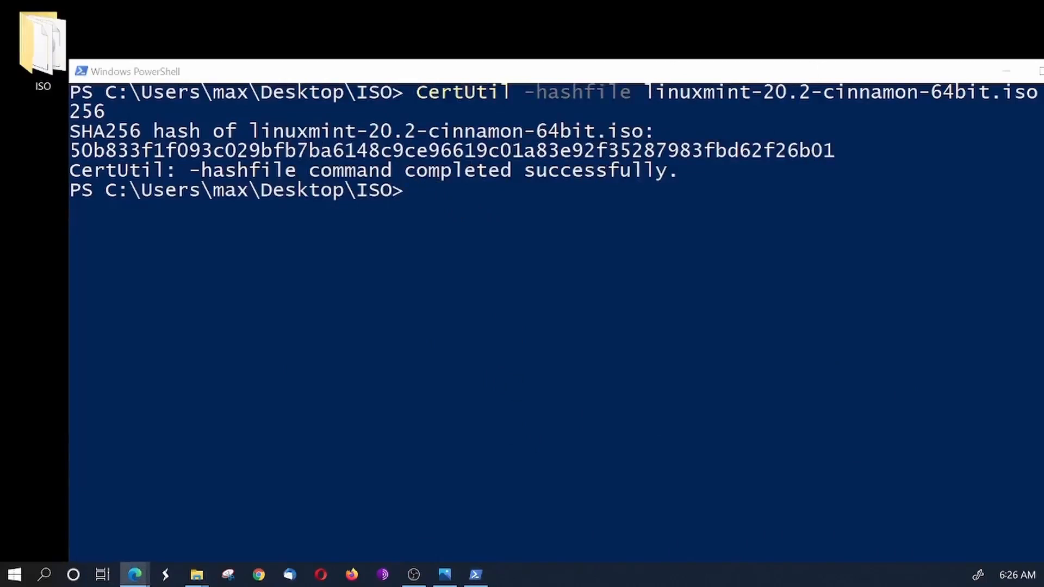
left_click(416, 191)
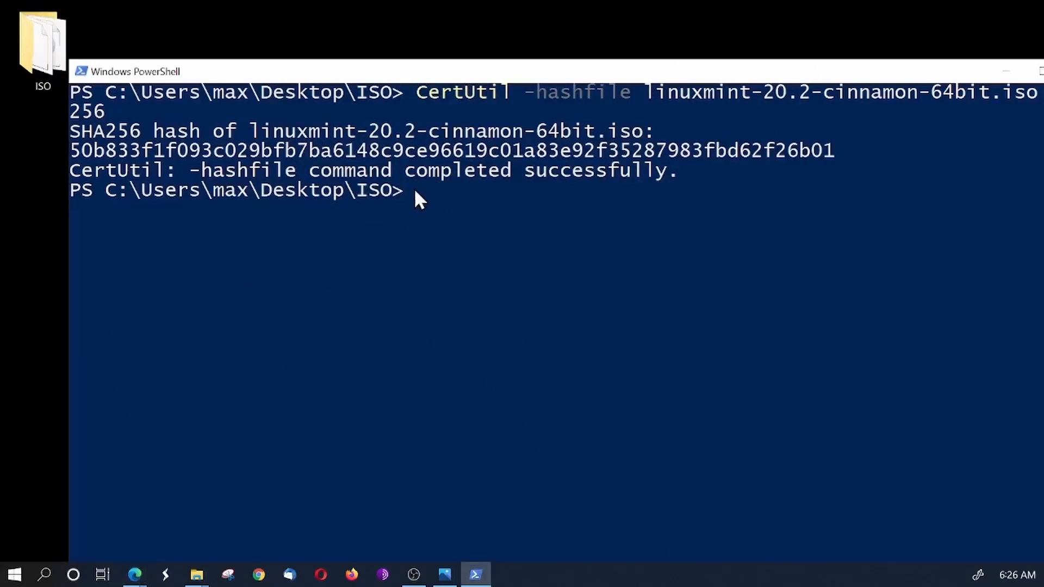
right_click(419, 191)
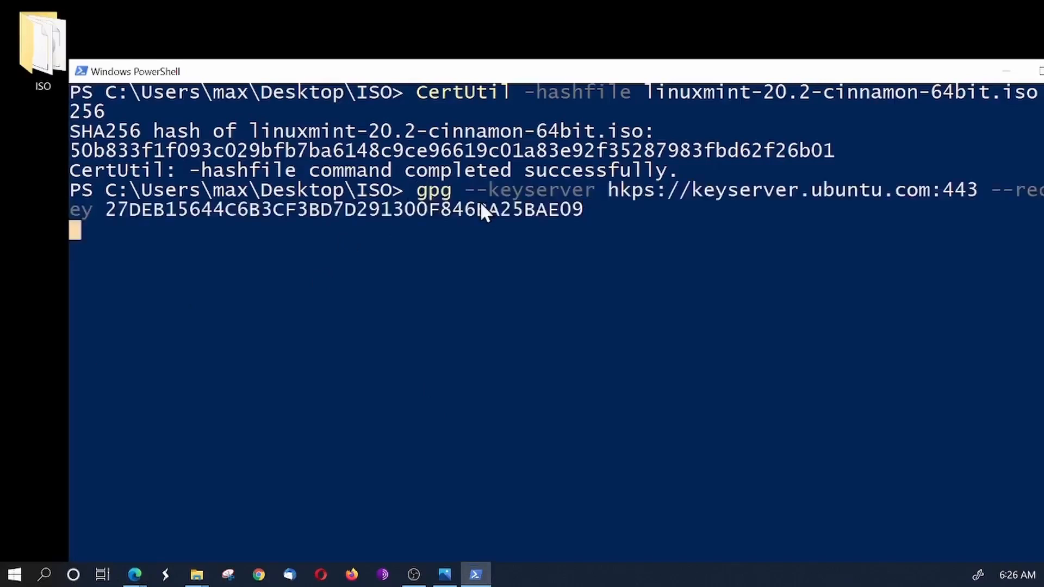
double_click(557, 71)
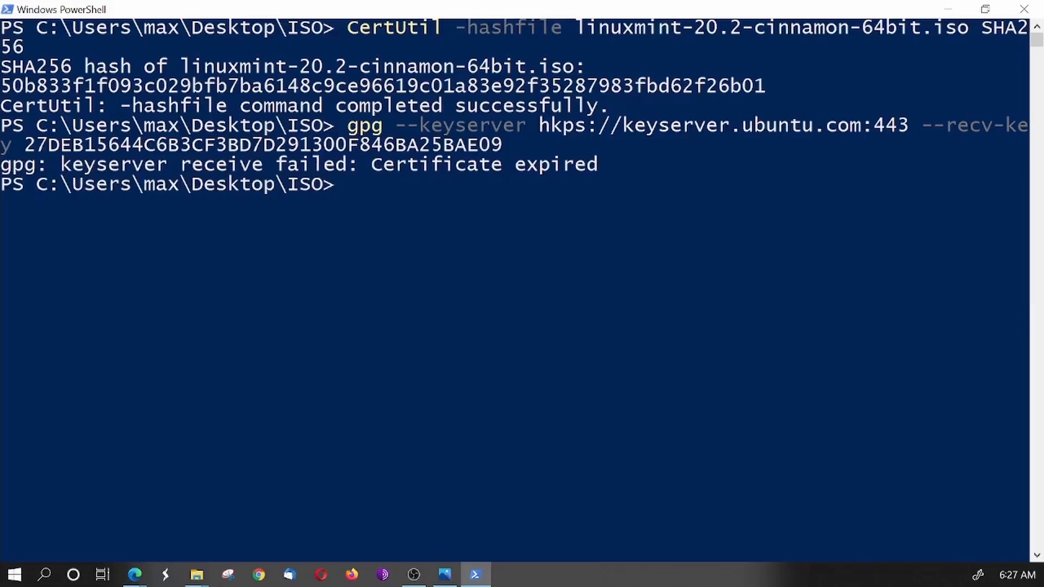
- Return to the article in the browser and copy its second gpg key-retrieval command, the one using plain keyserver.ubuntu.com
key("alt+Tab")
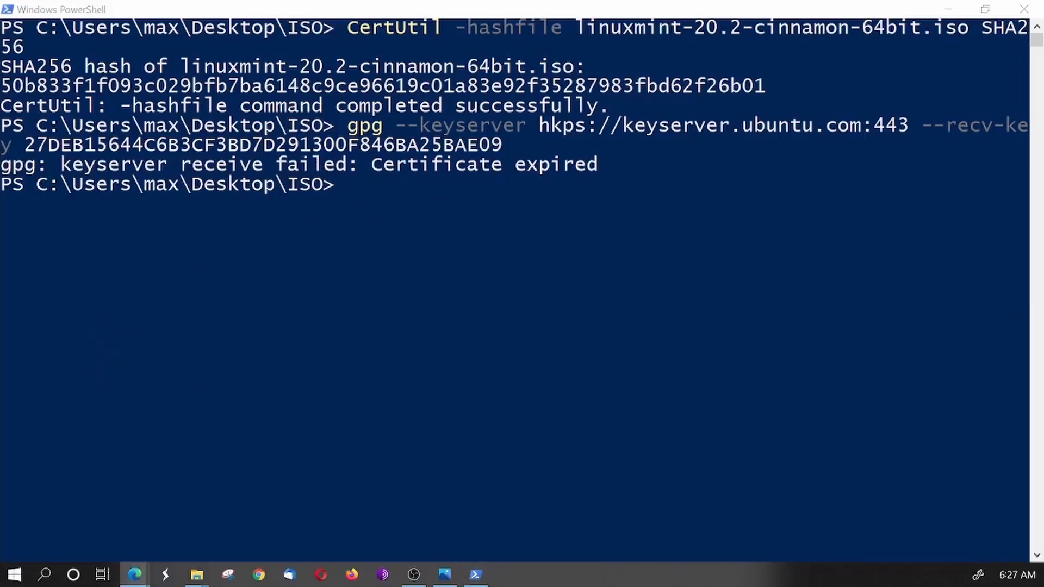
left_click_drag(275, 586, 623, 1)
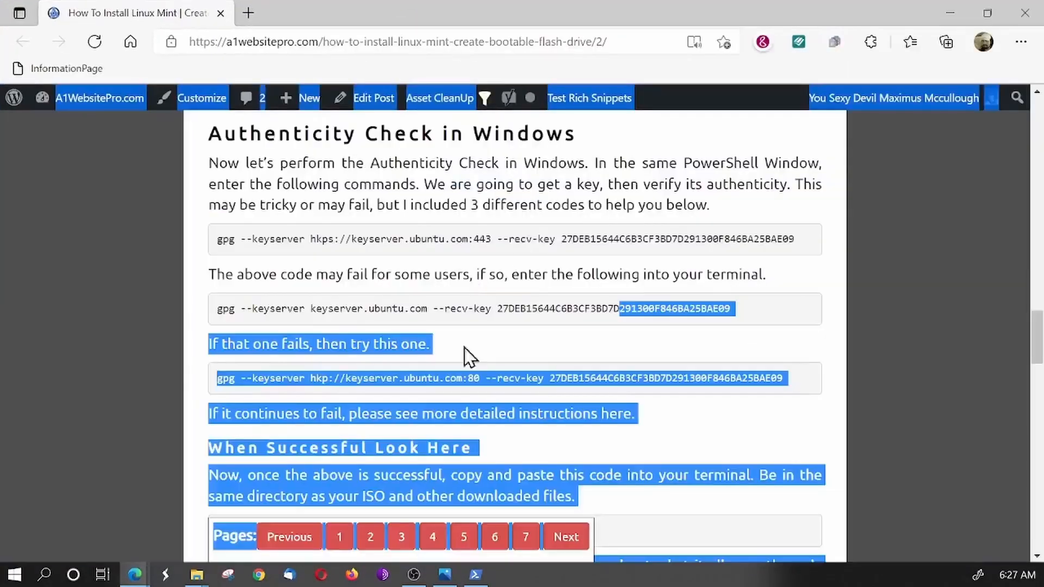
left_click(482, 294)
left_click_drag(403, 242, 656, 239)
left_click(746, 319)
left_click_drag(745, 320, 213, 309)
right_click(250, 309)
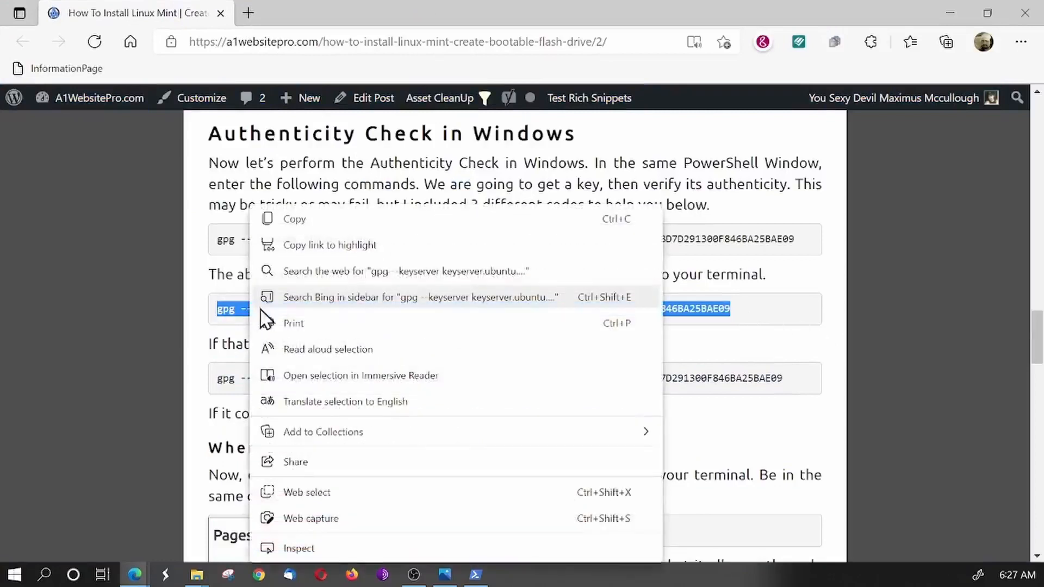
left_click(329, 219)
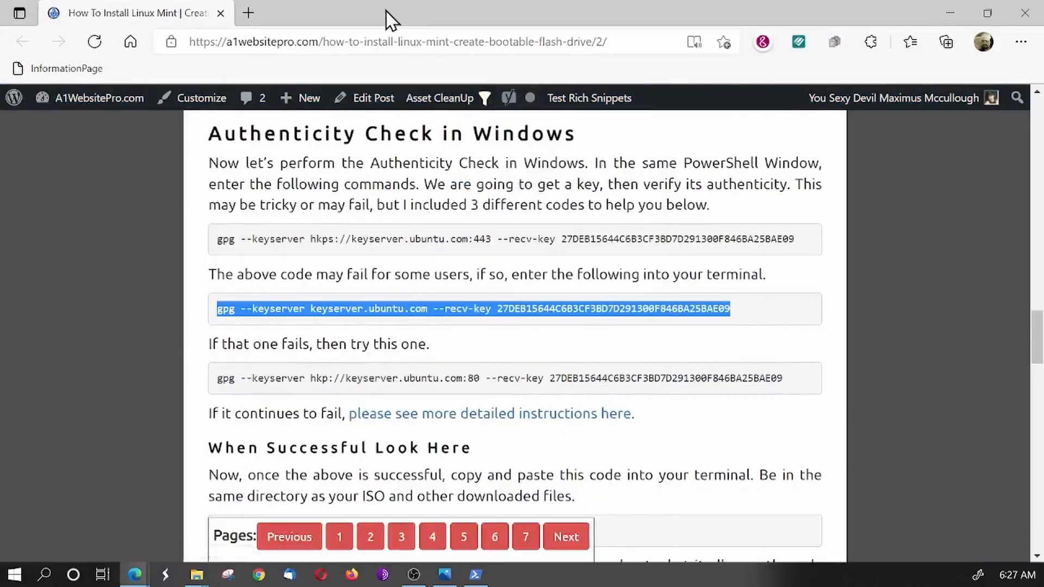
- Switch to PowerShell, paste the copied gpg command for keyserver.ubuntu.com and run it to retrieve the signing key
key("alt+Tab")
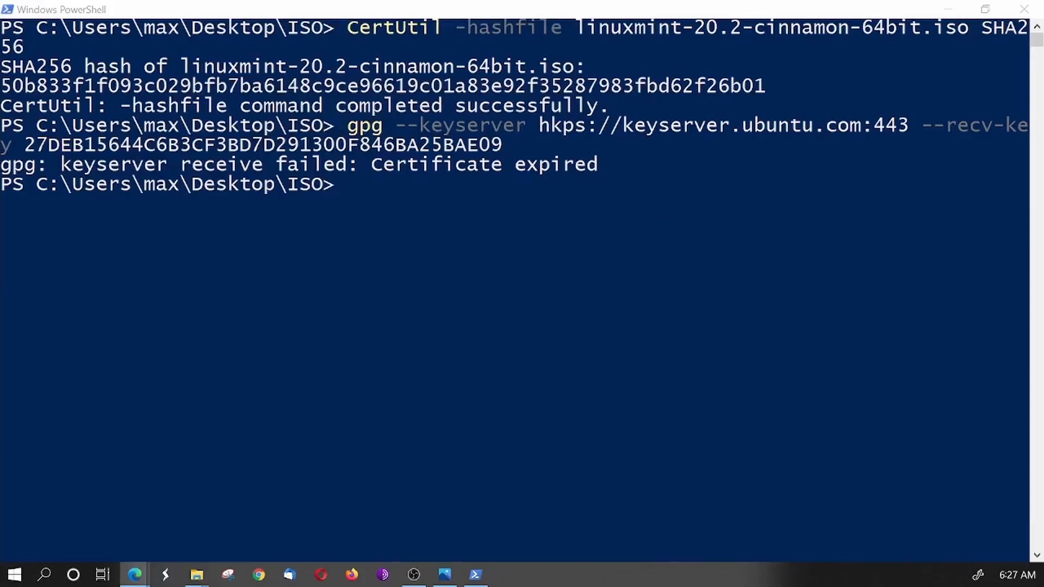
right_click(348, 190)
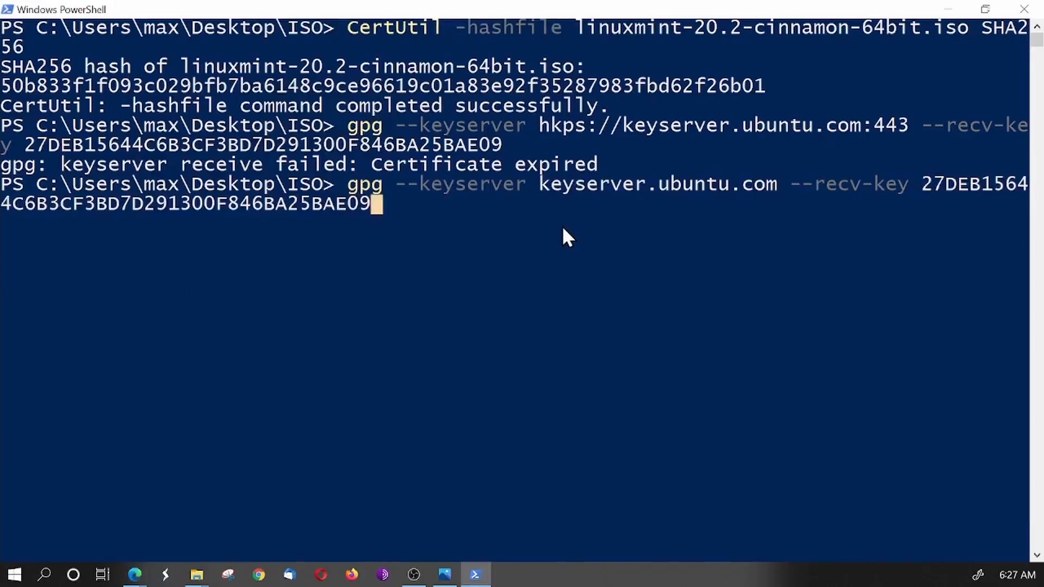
key("Return")
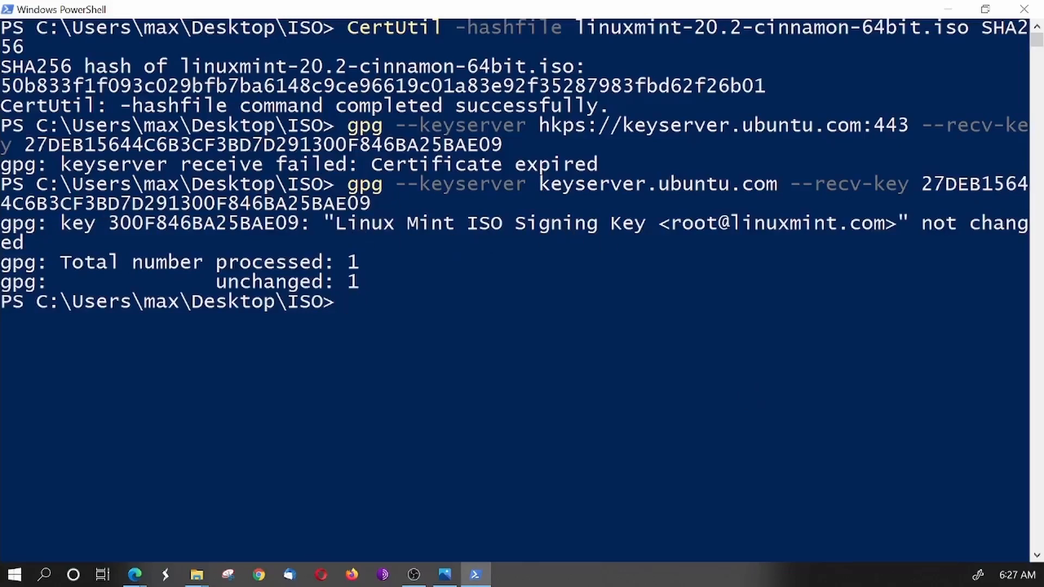
- Go back to the article's "When Successful Look Here" section and copy the command "gpg --verify sha256sum.txt.gpg sha256sum.txt"
key("alt+Tab")
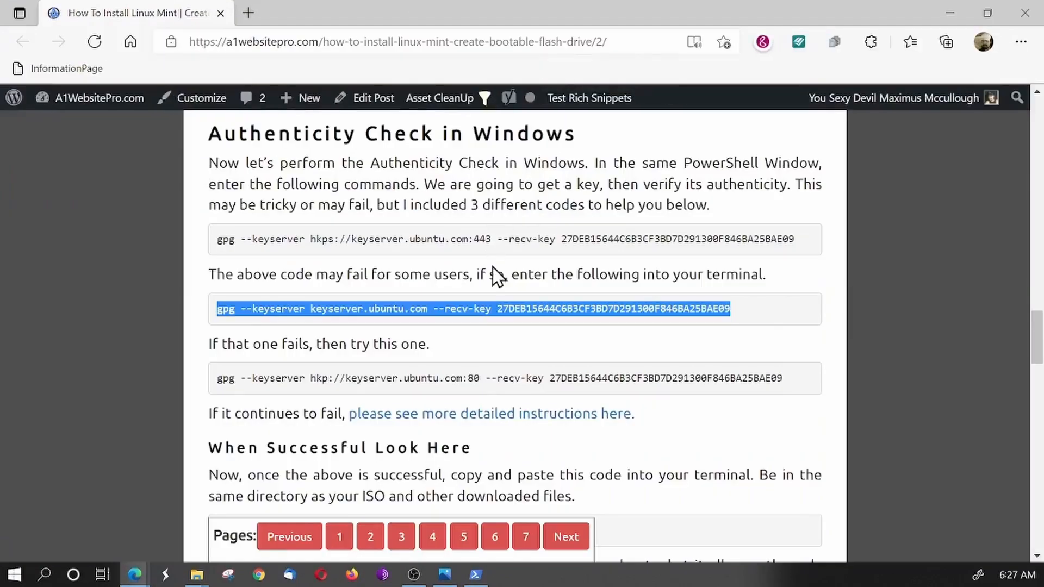
scroll(504, 306, "down", 3)
left_click_drag(225, 304, 451, 304)
scroll(416, 337, "down", 1)
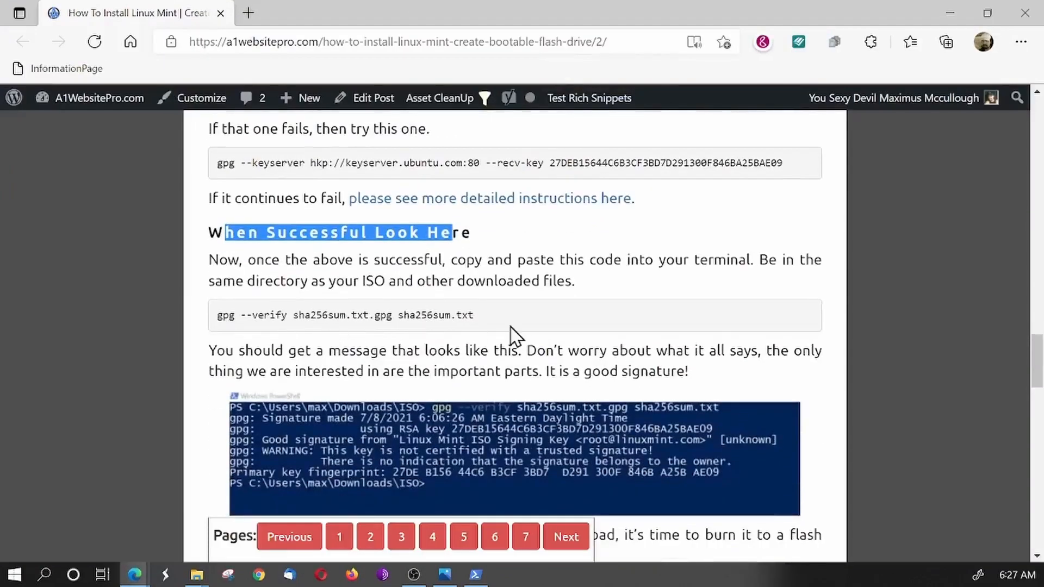
left_click_drag(486, 317, 212, 318)
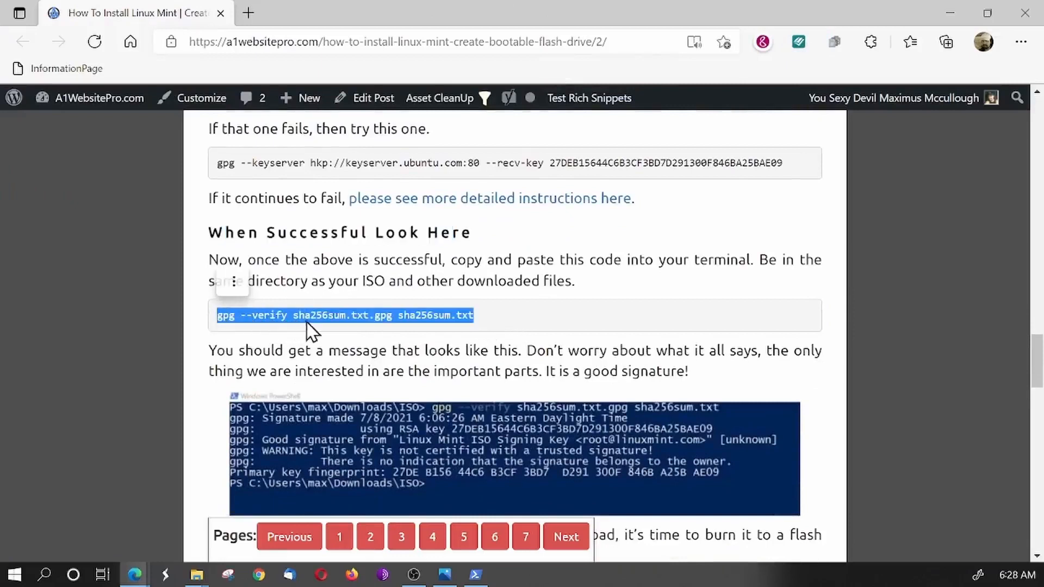
right_click(361, 318)
left_click(424, 198)
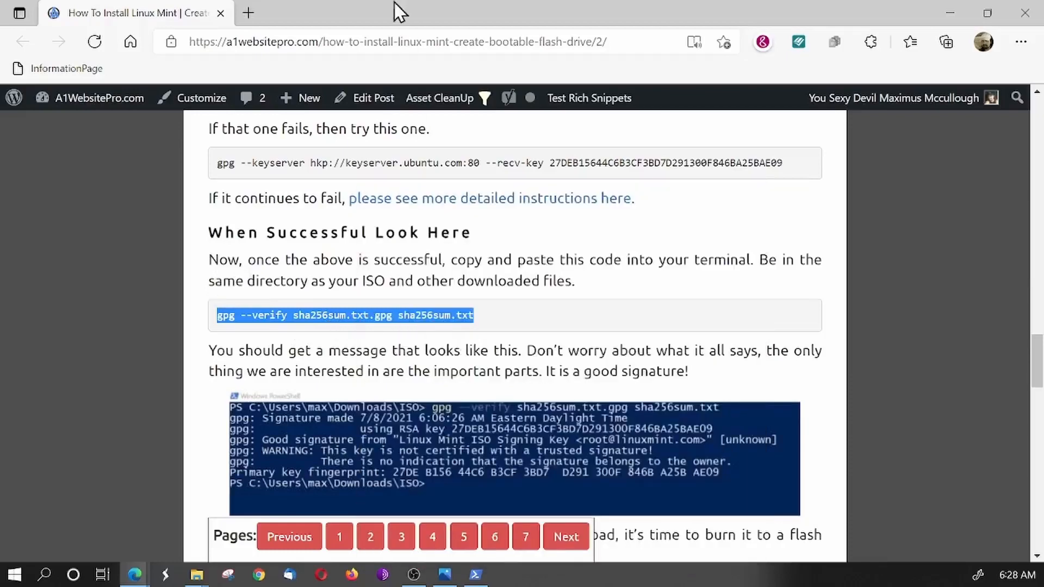
- Leave the browser for the ISO folder window over PowerShell and check the name of the sha256sum.txt.gpg file
key("alt+Tab")
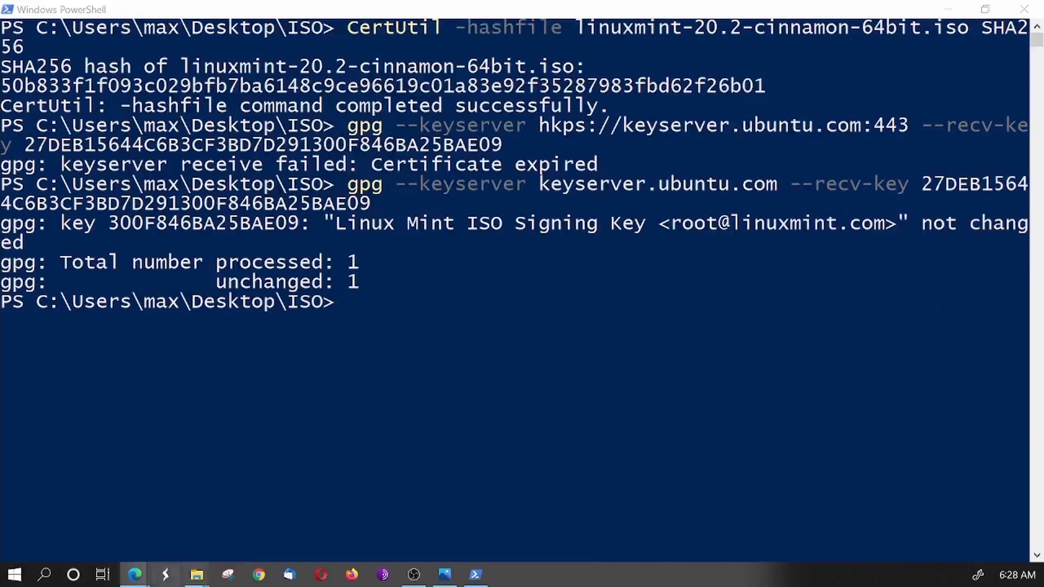
mouse_move(205, 580)
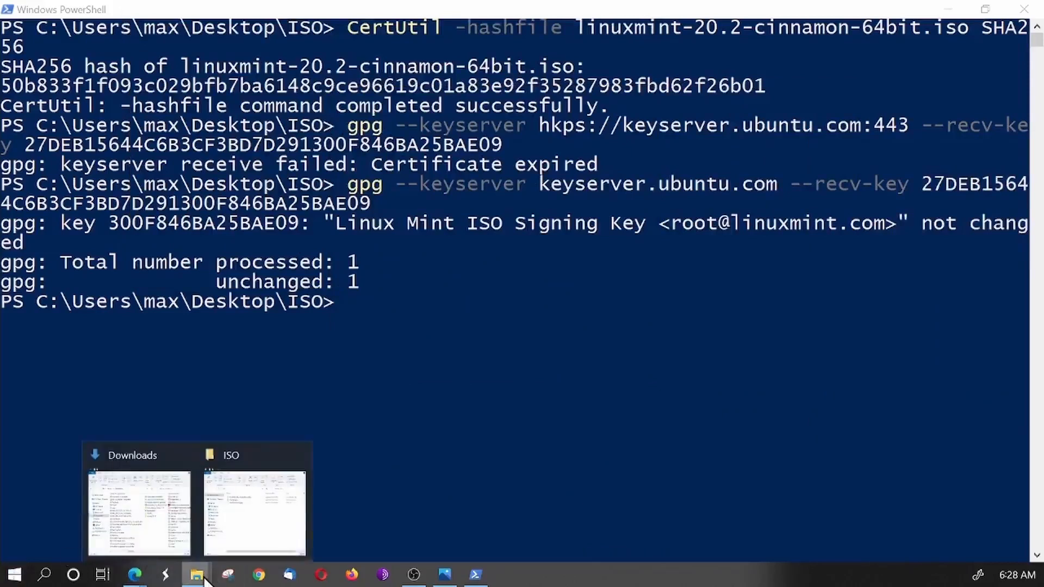
left_click(250, 534)
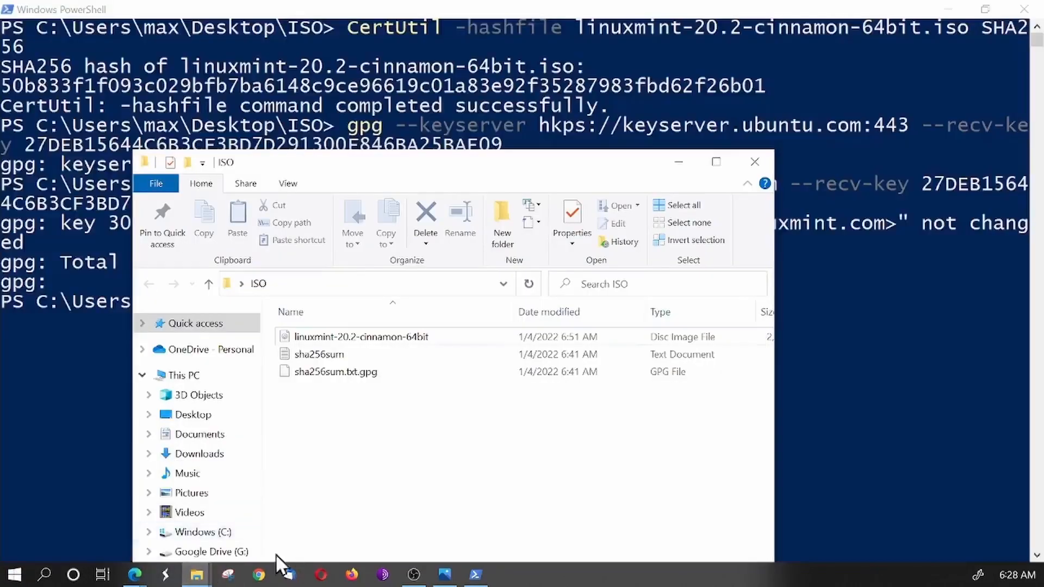
left_click(311, 375)
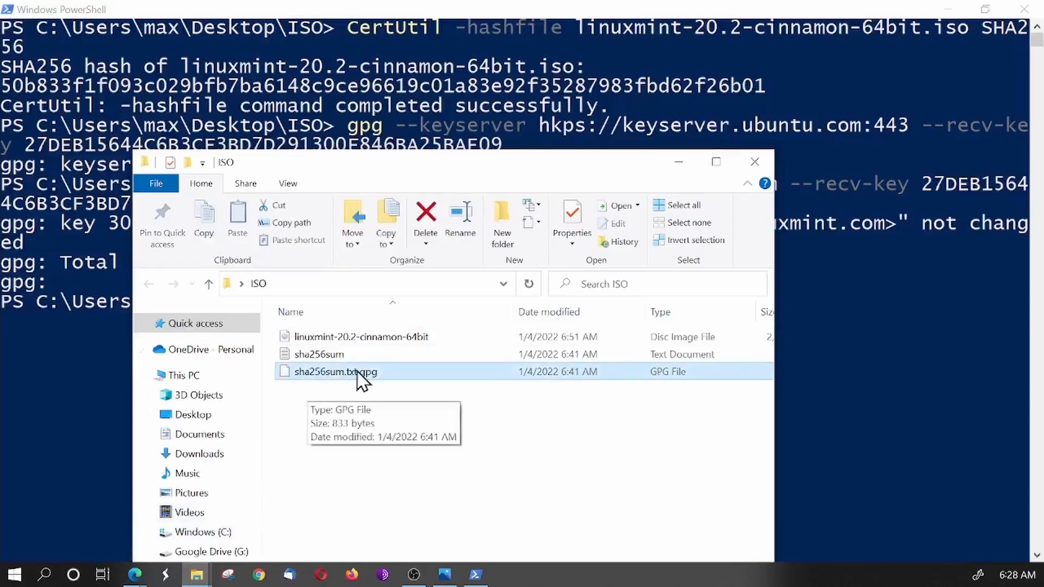
- Return to PowerShell and paste the copied command "gpg --verify sha256sum.txt.gpg sha256sum.txt" at the prompt
left_click(28, 359)
left_click(361, 308)
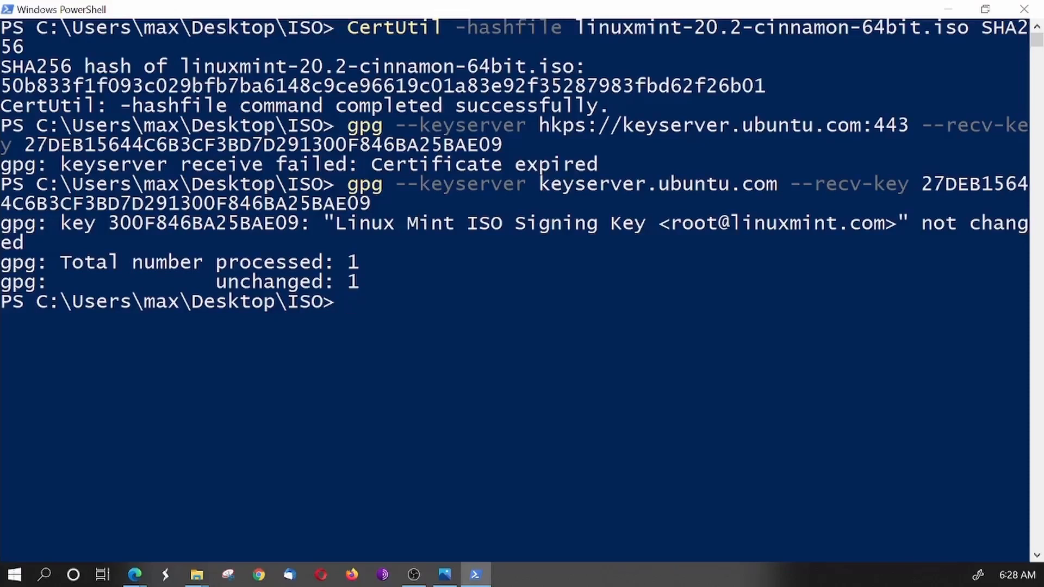
key("alt+Tab")
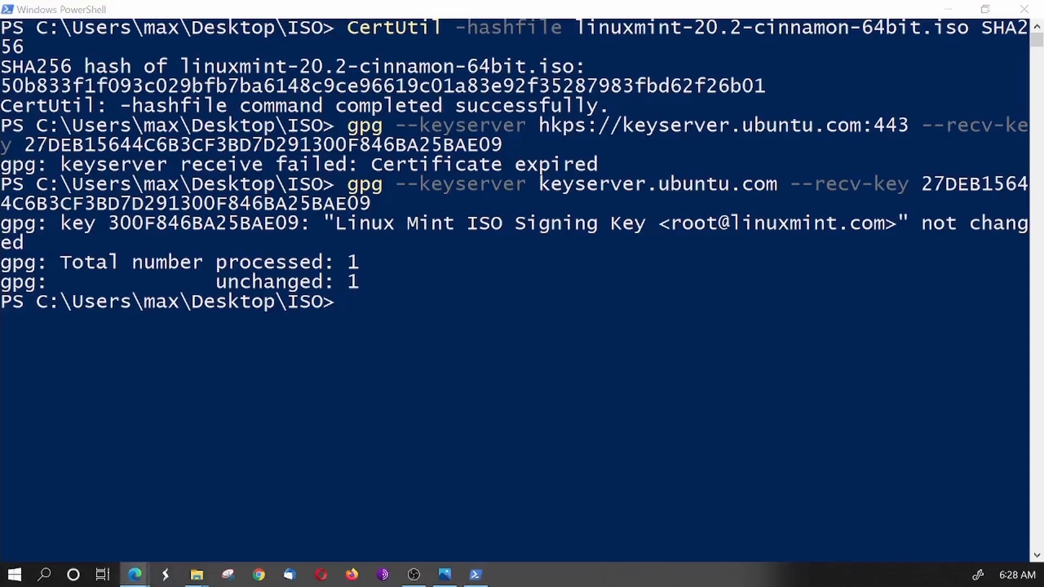
left_click(368, 305)
key("ctrl+v")
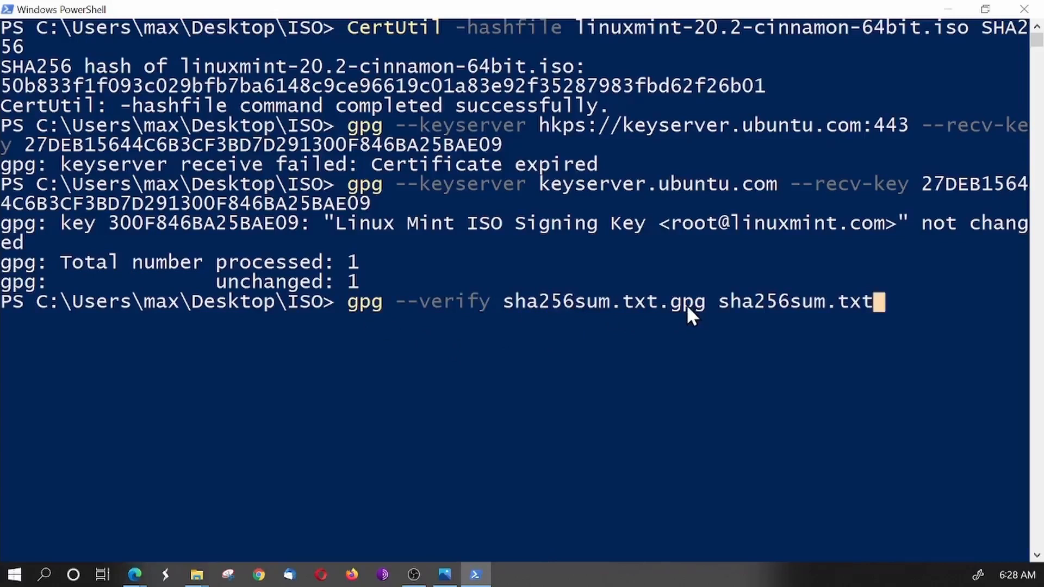
- Compare the pasted file names with those in the ISO folder, then run the gpg verification in PowerShell
mouse_move(196, 573)
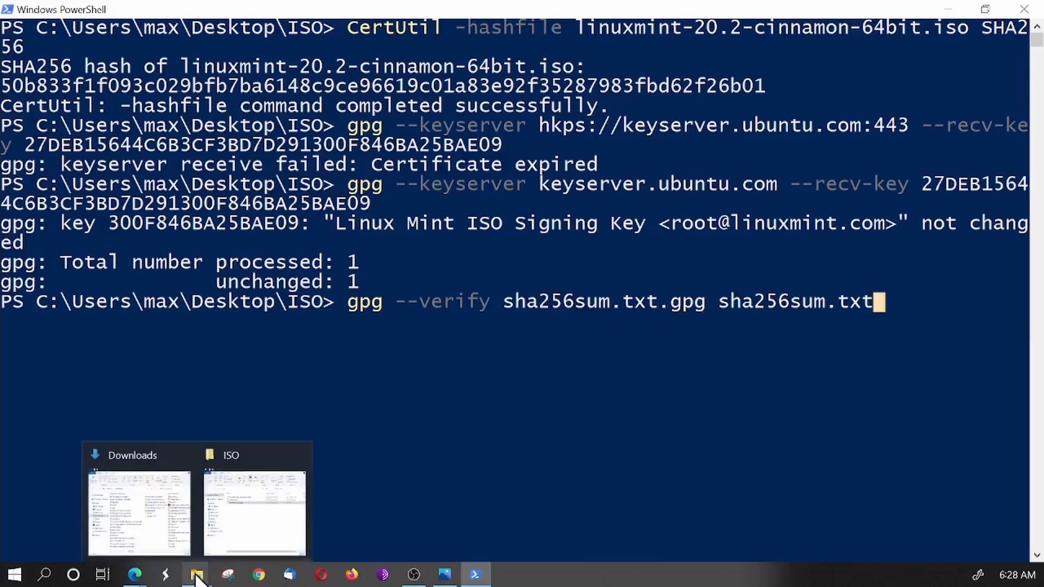
left_click(196, 575)
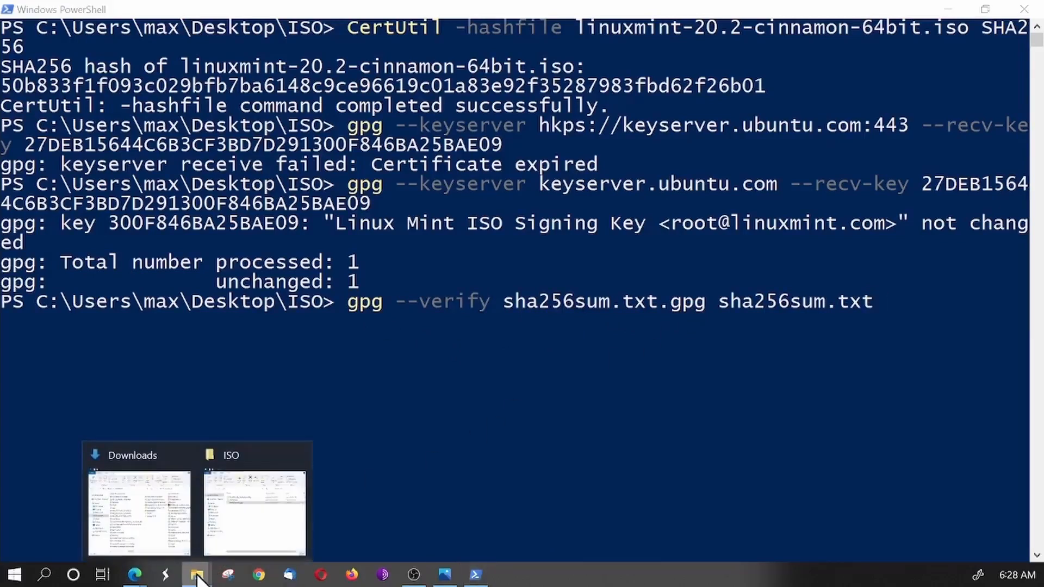
left_click(223, 546)
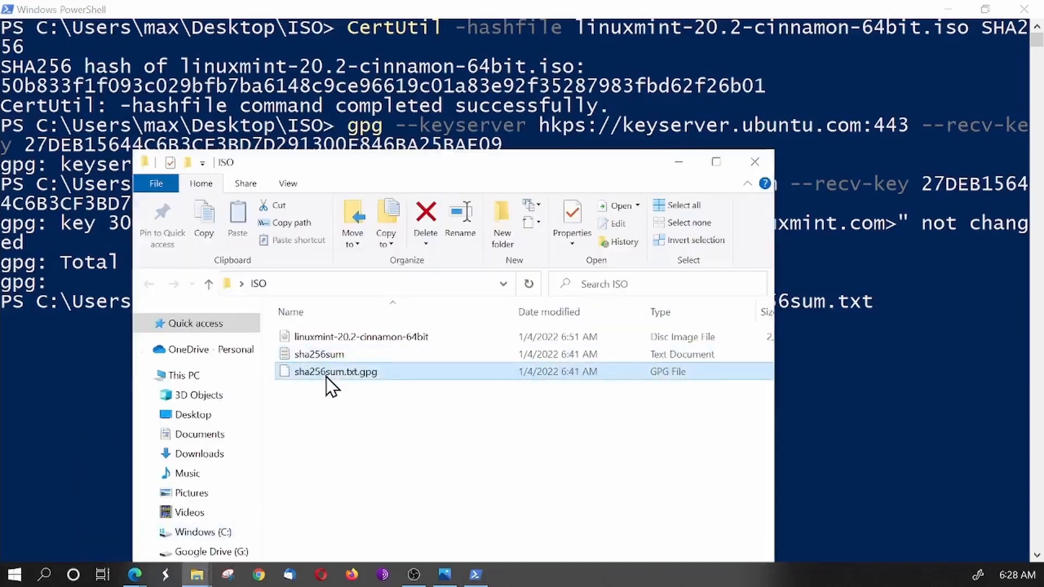
left_click(891, 314)
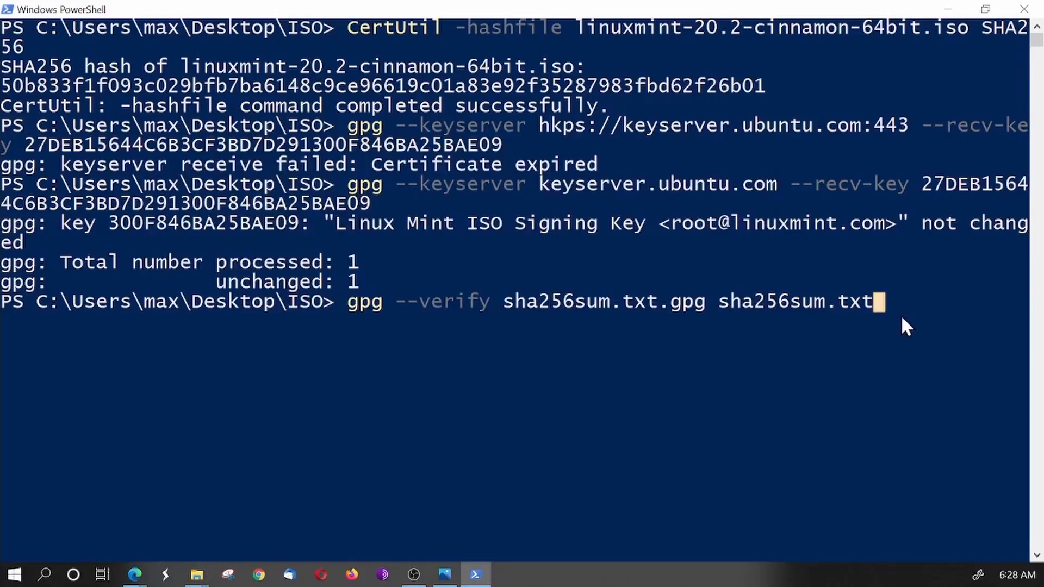
key("Return")
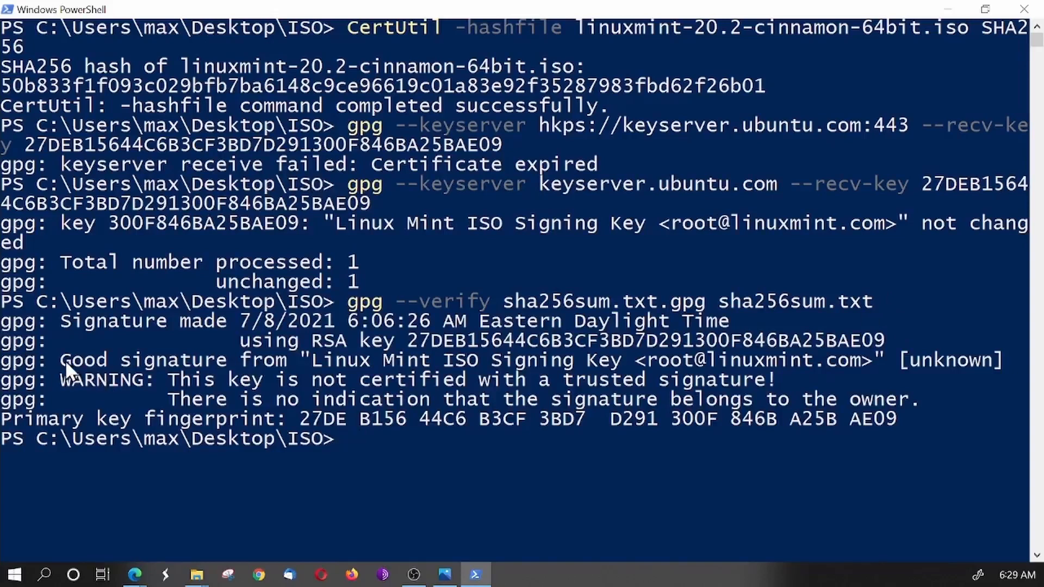
- Examine the signature line and the warning lines in the gpg verification output, then close PowerShell
mouse_move(64, 360)
left_mouse_down()
mouse_move(429, 371)
mouse_move(585, 358)
mouse_move(890, 361)
left_mouse_up()
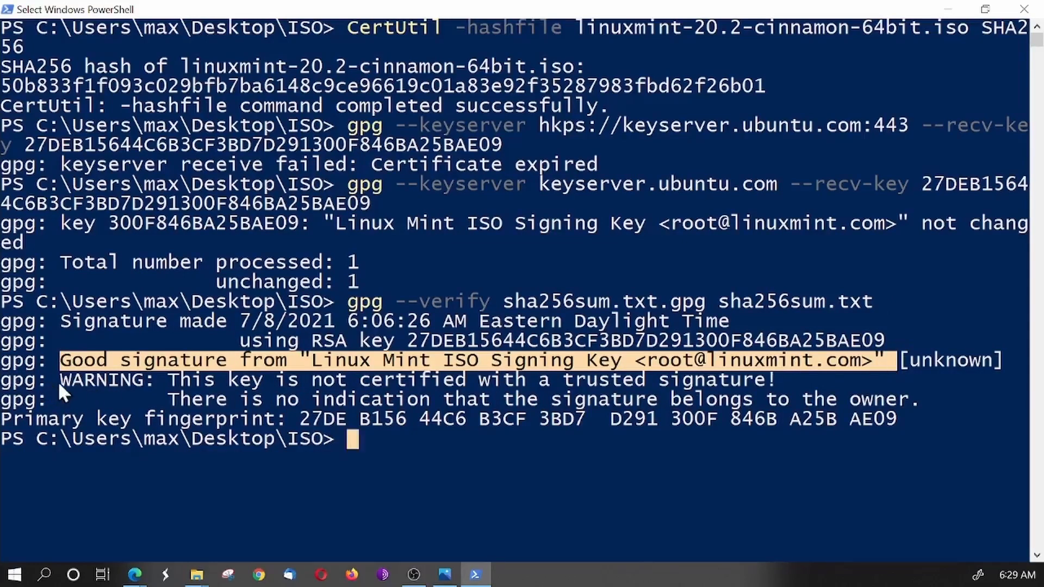
left_click_drag(57, 381, 778, 400)
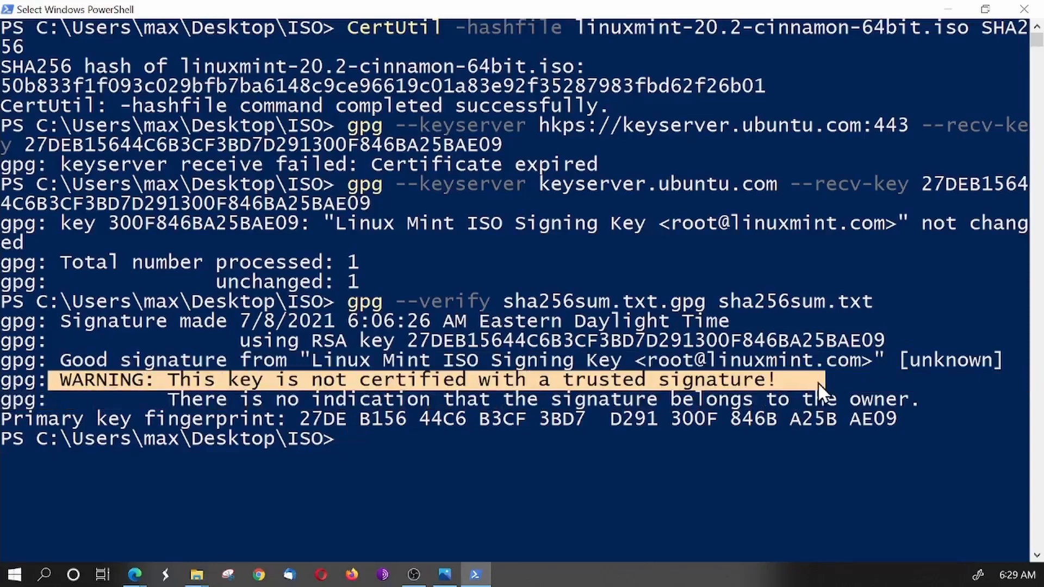
left_click_drag(156, 393, 894, 431)
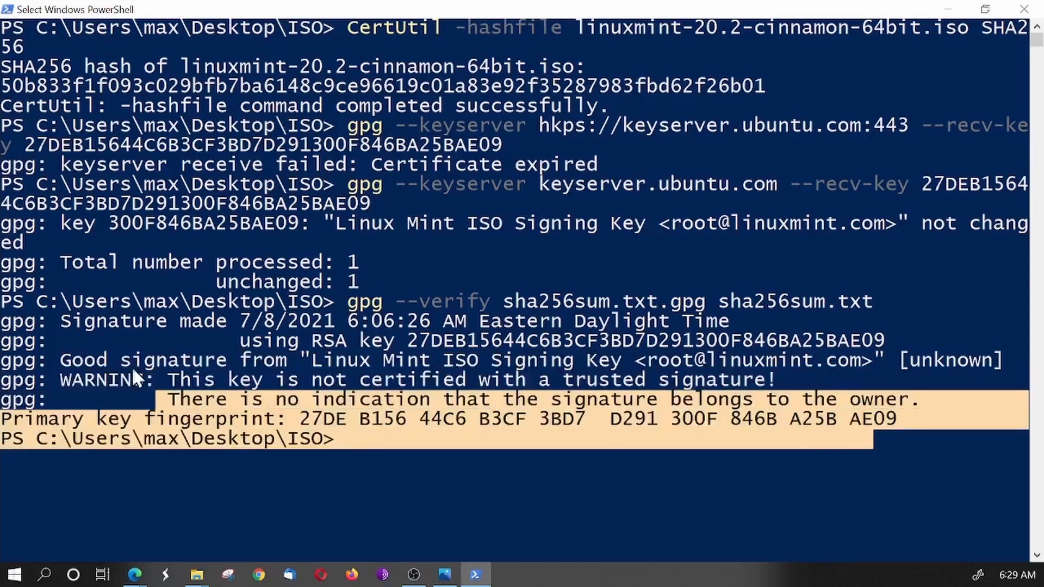
mouse_move(55, 354)
left_mouse_down()
mouse_move(628, 376)
mouse_move(810, 360)
left_mouse_up()
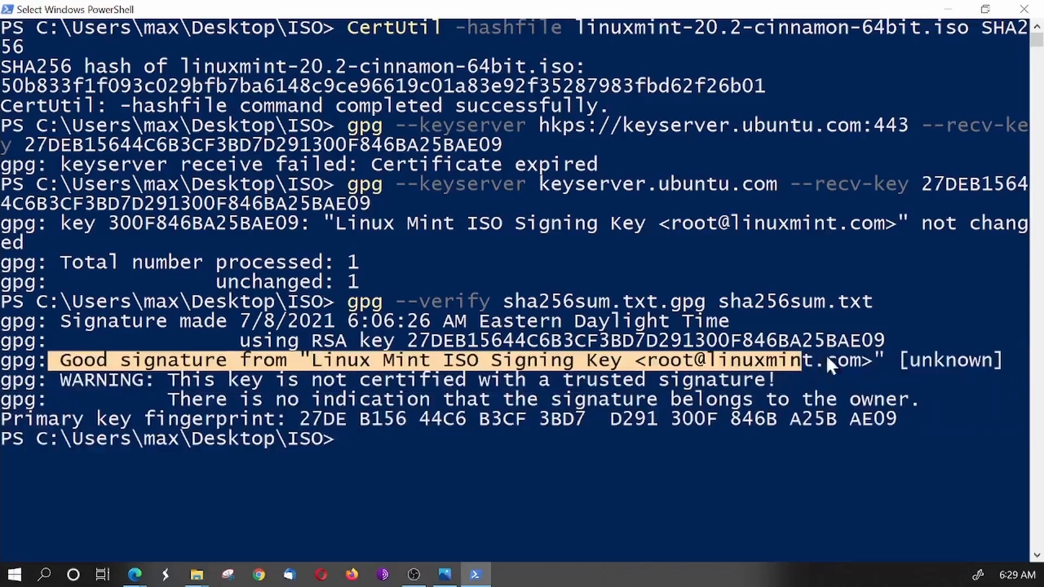
left_click(1032, 11)
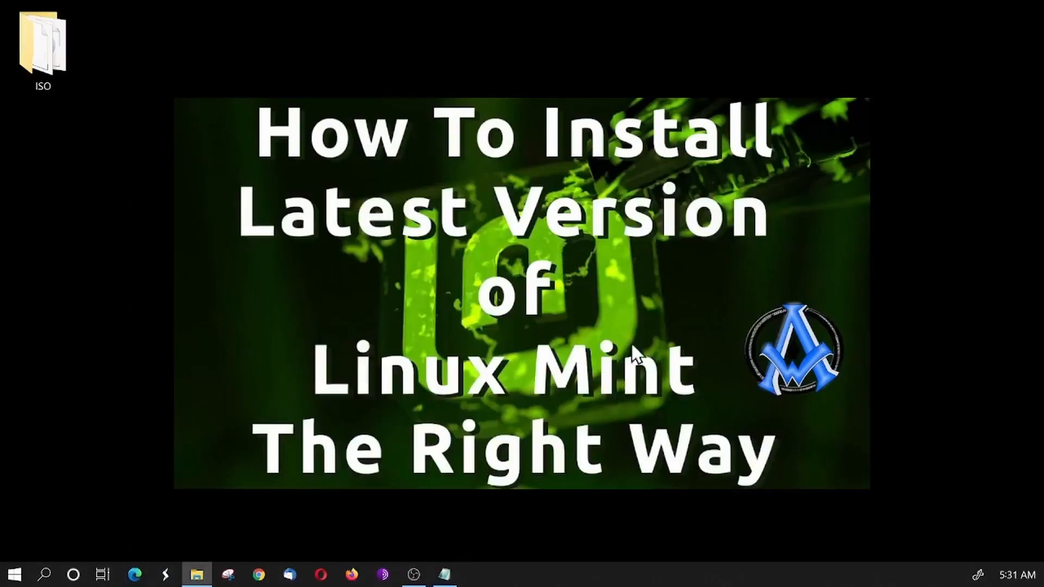
- Open USB Drive (O:) in File Explorer and check its capacity in the drive's properties
left_click_drag(559, 293, 477, 3)
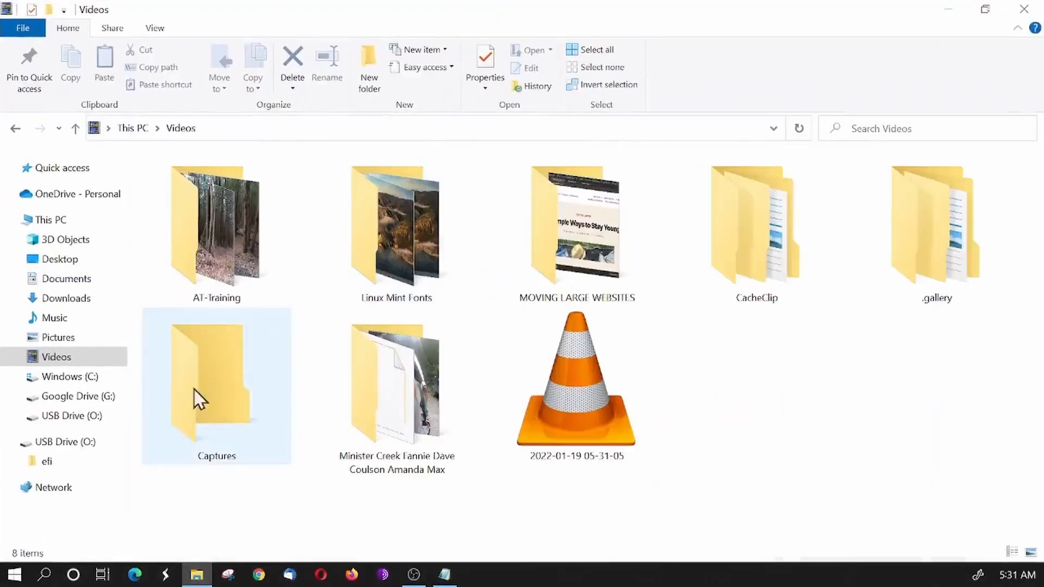
left_click(62, 446)
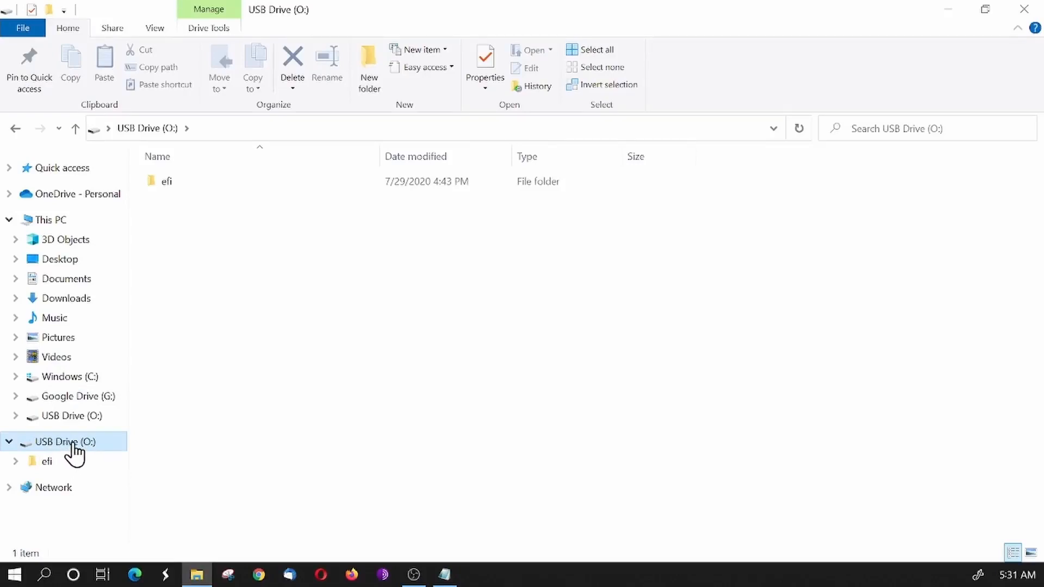
right_click(74, 451)
left_click(124, 431)
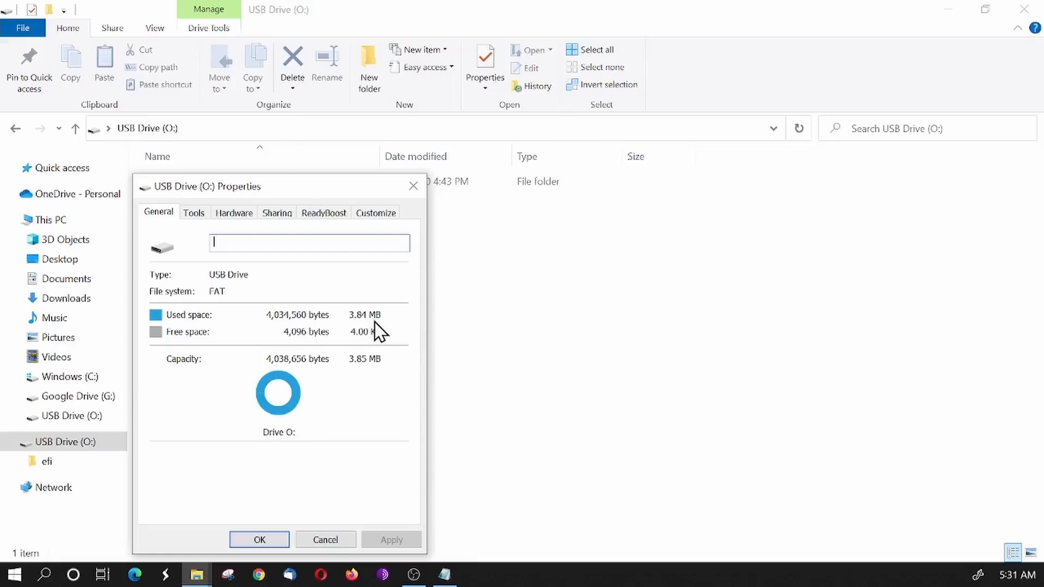
left_click(413, 186)
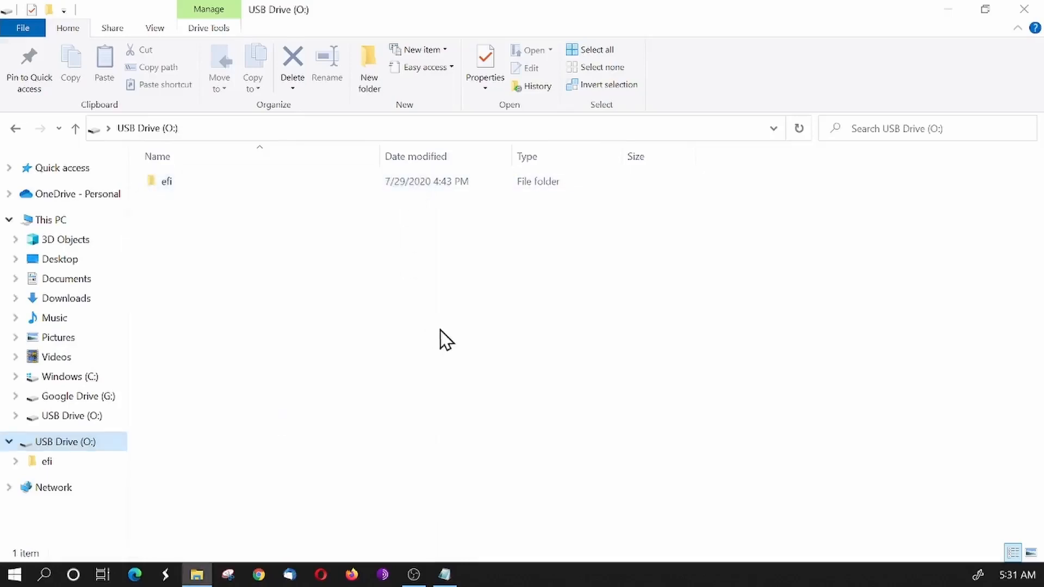
- Open Disk Management, inspect the partitions and unallocated space on removable Disk 1, then close it and File Explorer
right_click(19, 579)
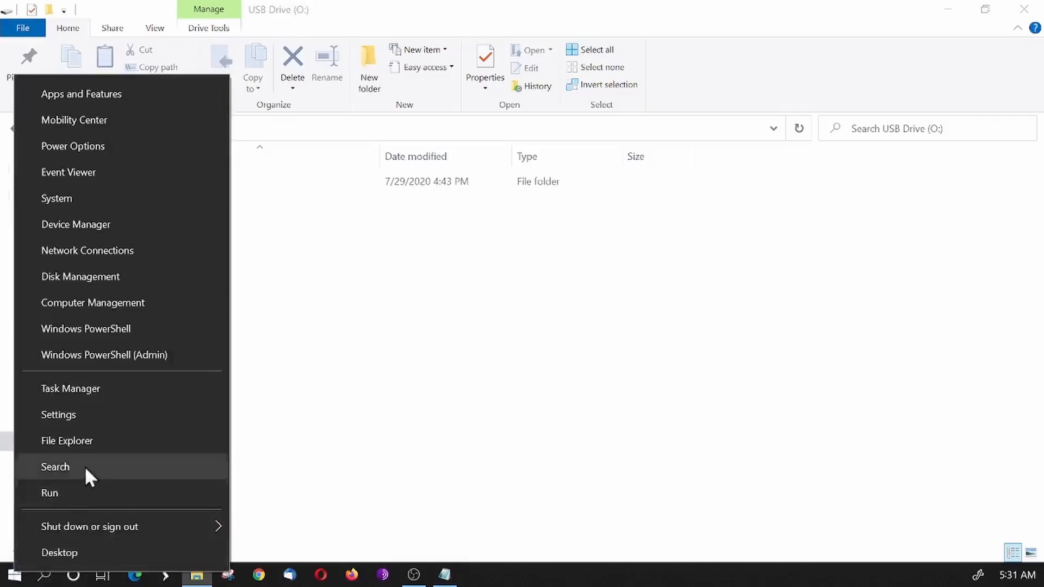
left_click(105, 281)
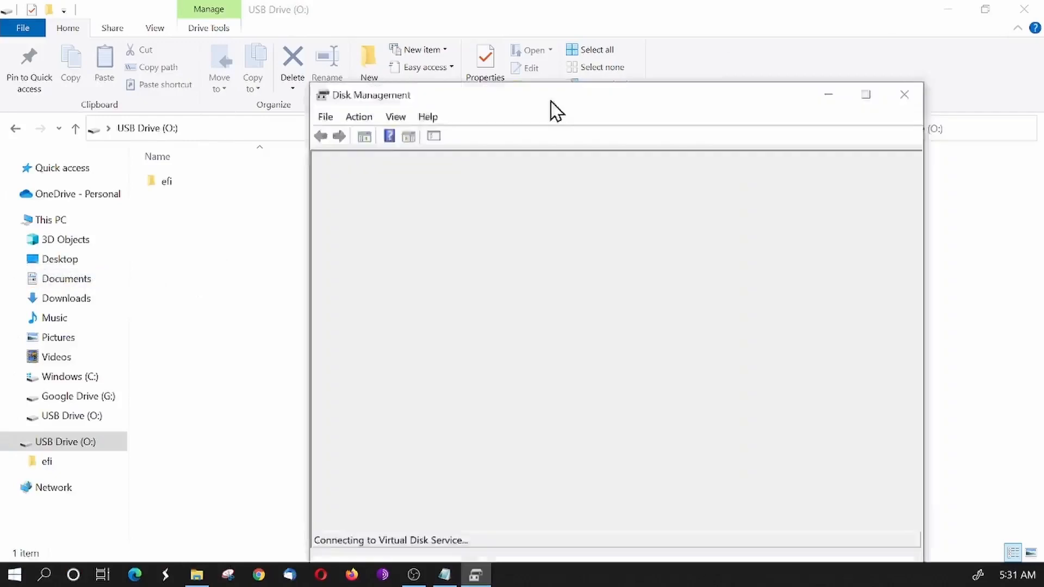
left_click_drag(553, 109, 387, 59)
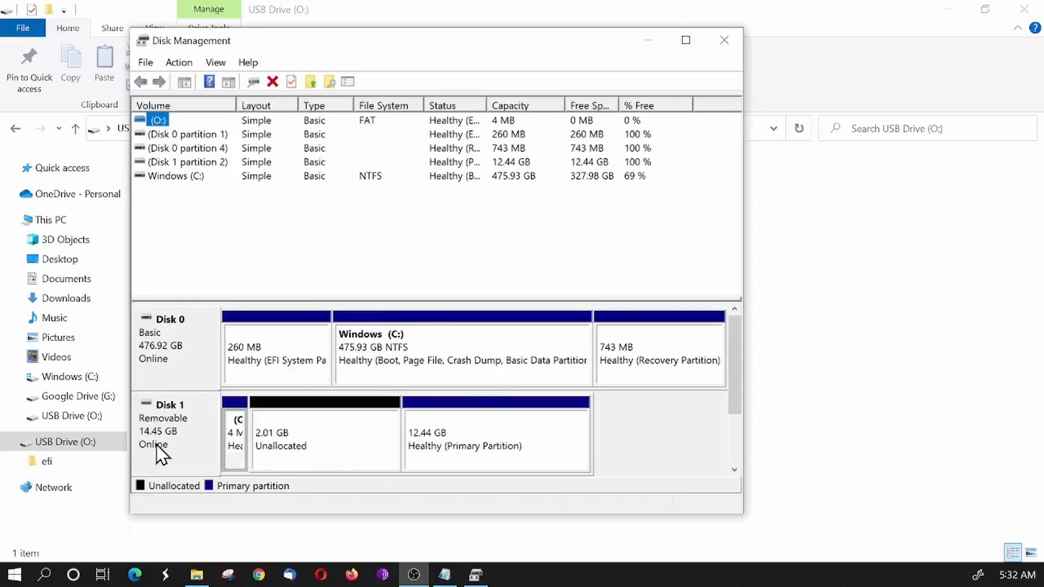
left_click(315, 440)
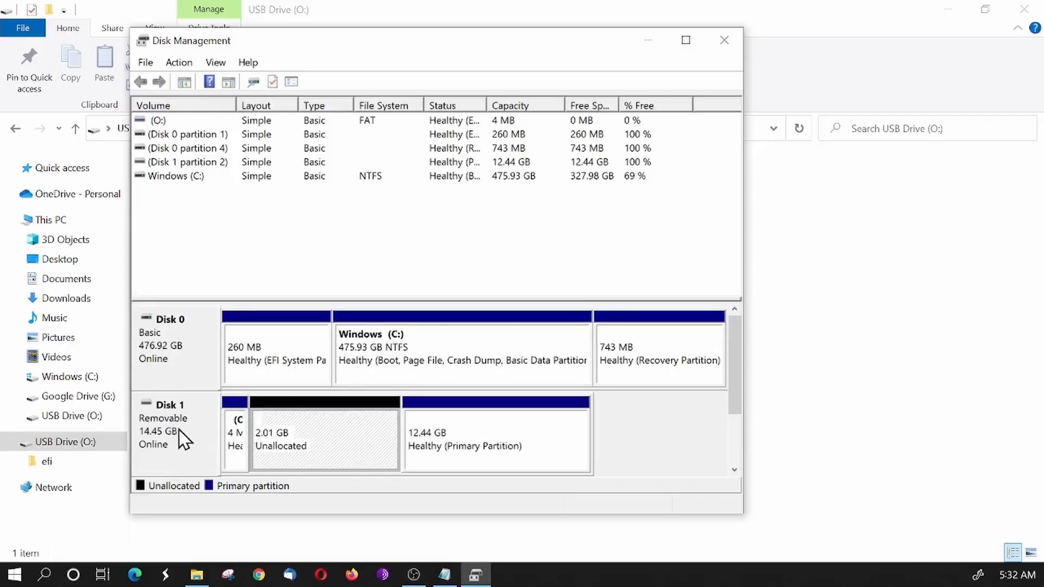
left_click(240, 447)
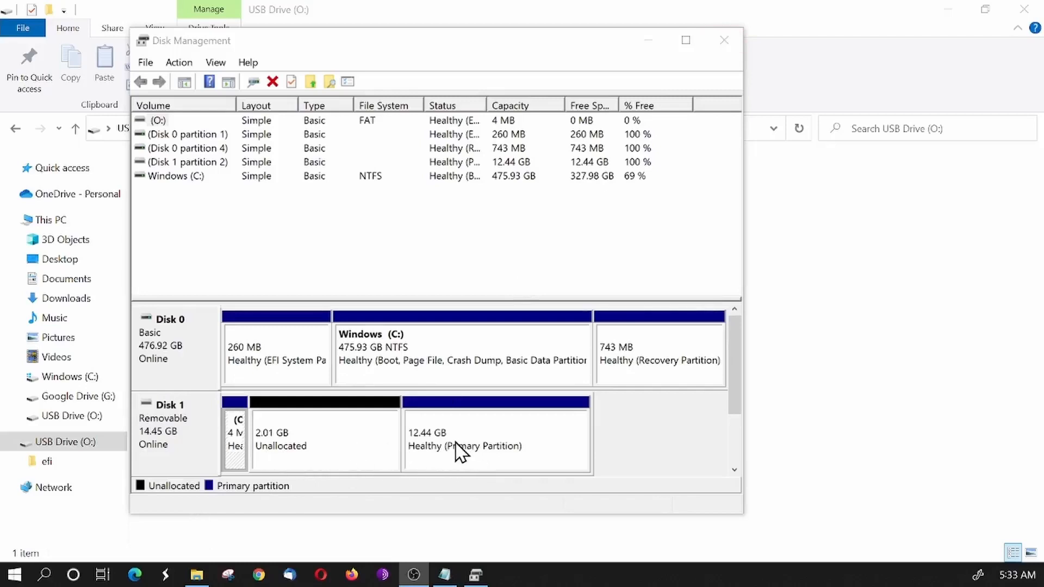
left_click(728, 39)
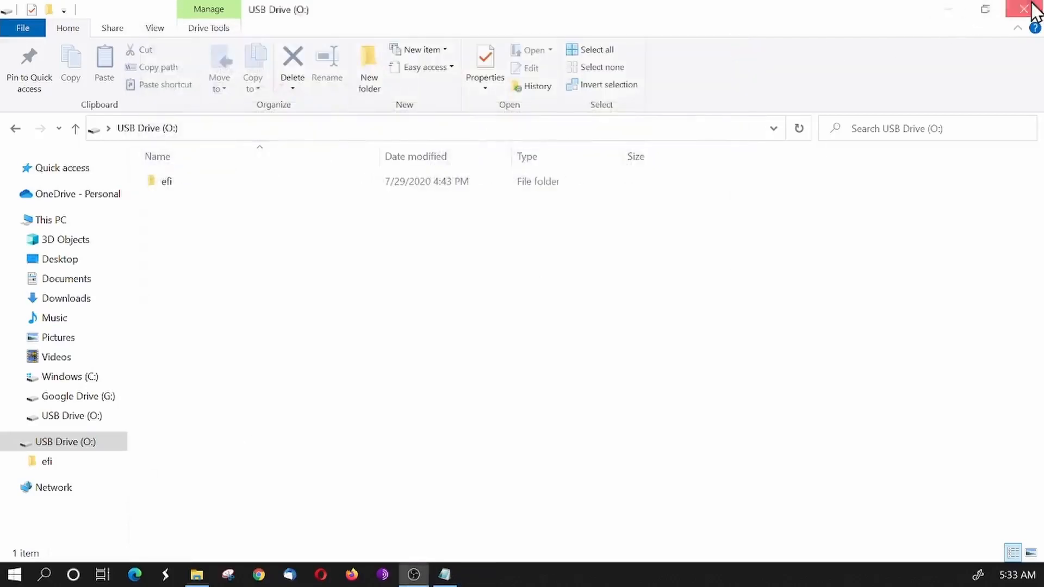
left_click(1024, 9)
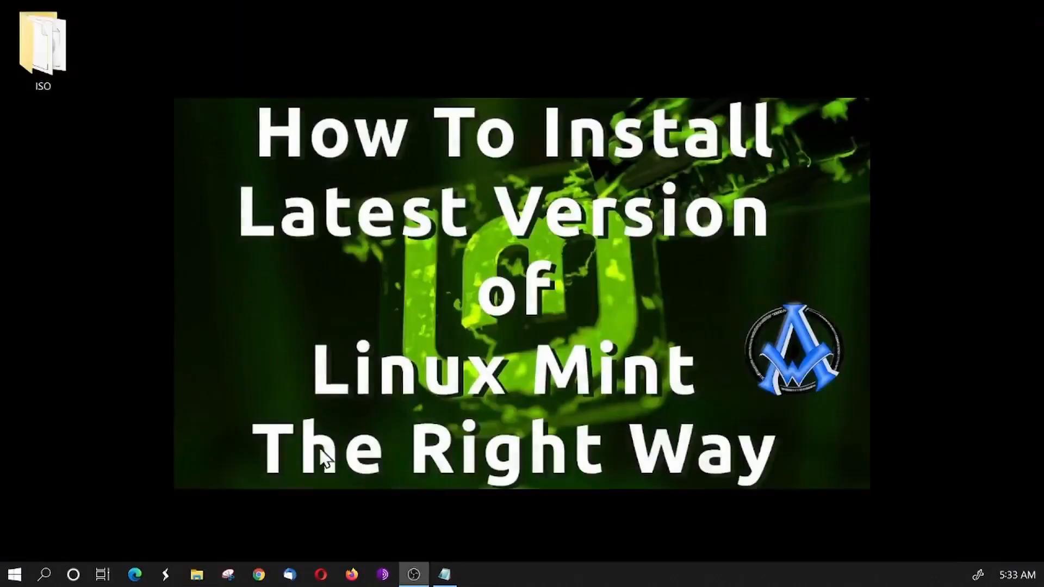
- Search Windows for diskpart, launch it and move its console window near the upper edge of the desktop
left_click(16, 575)
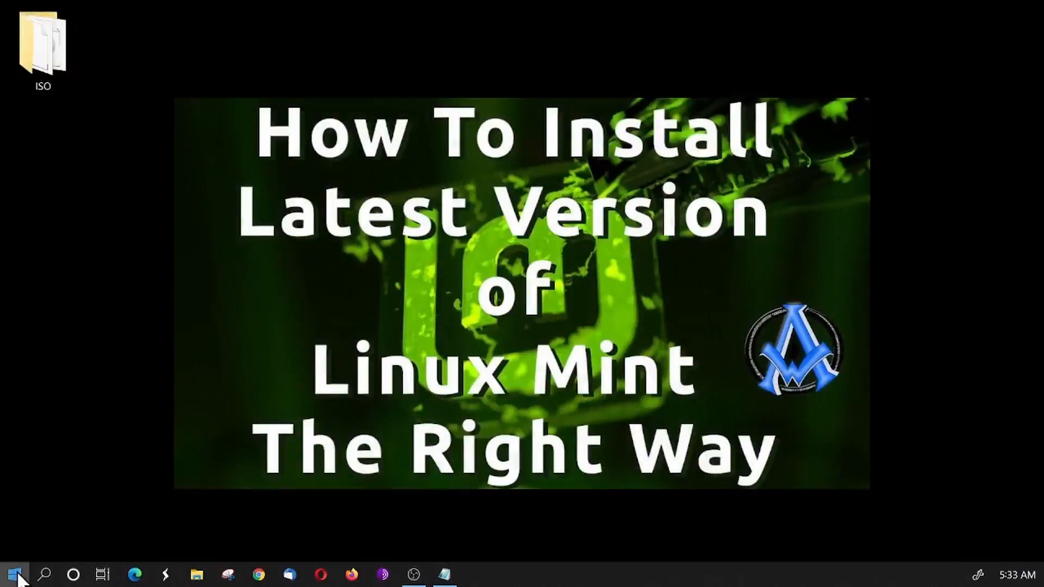
left_click(45, 575)
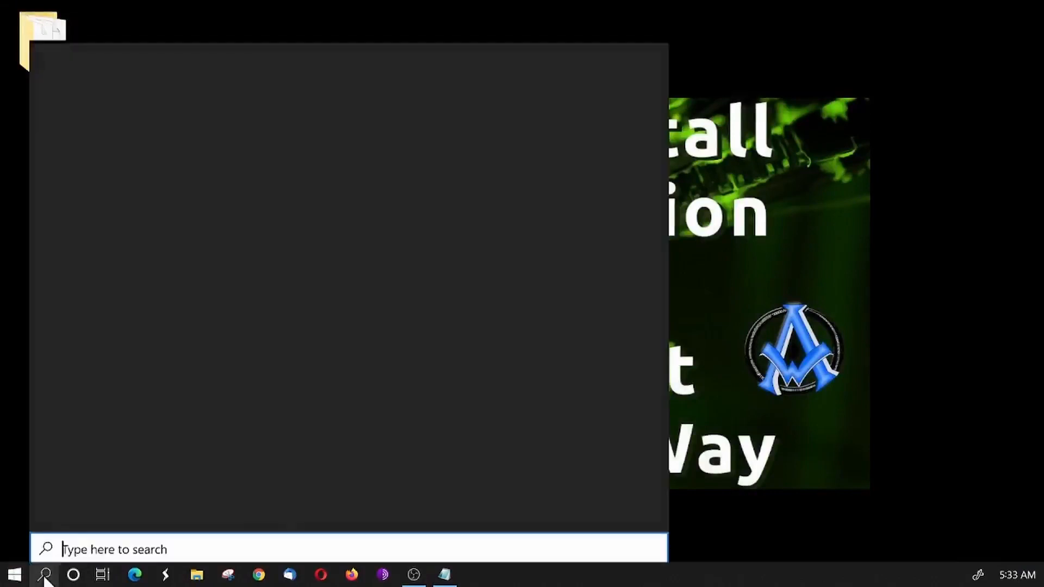
type("dis")
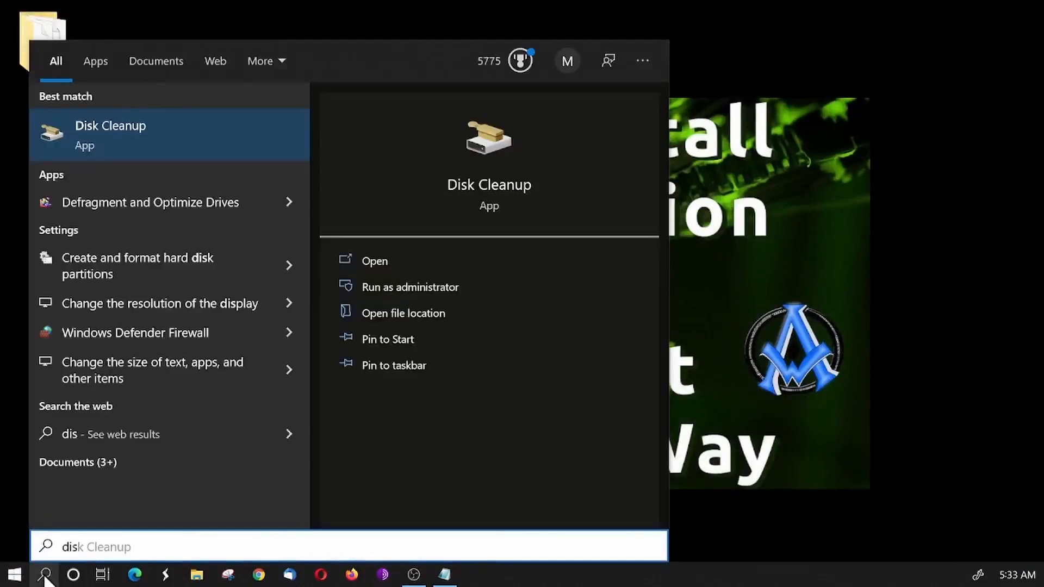
type("k")
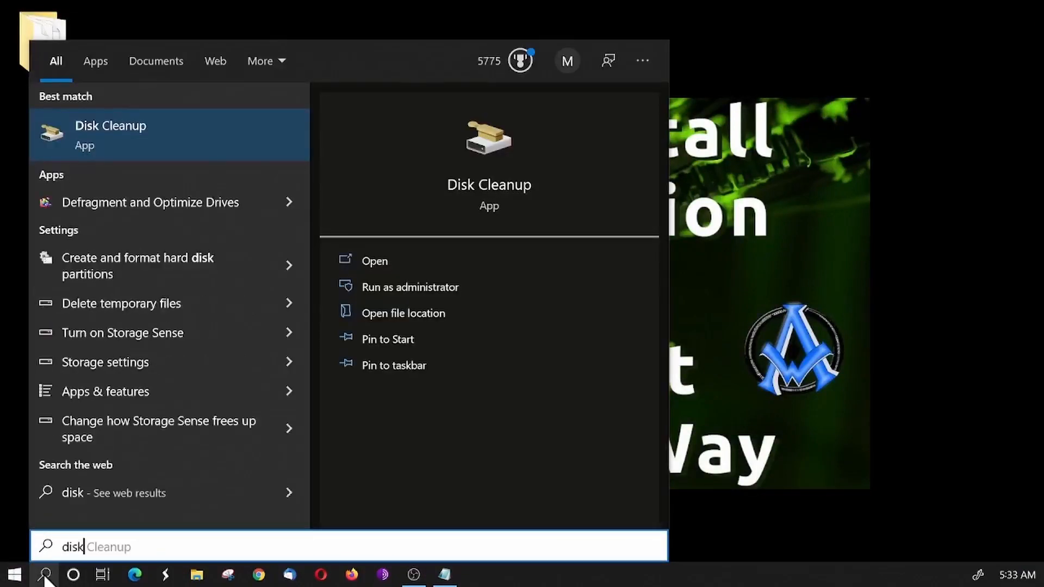
type("part")
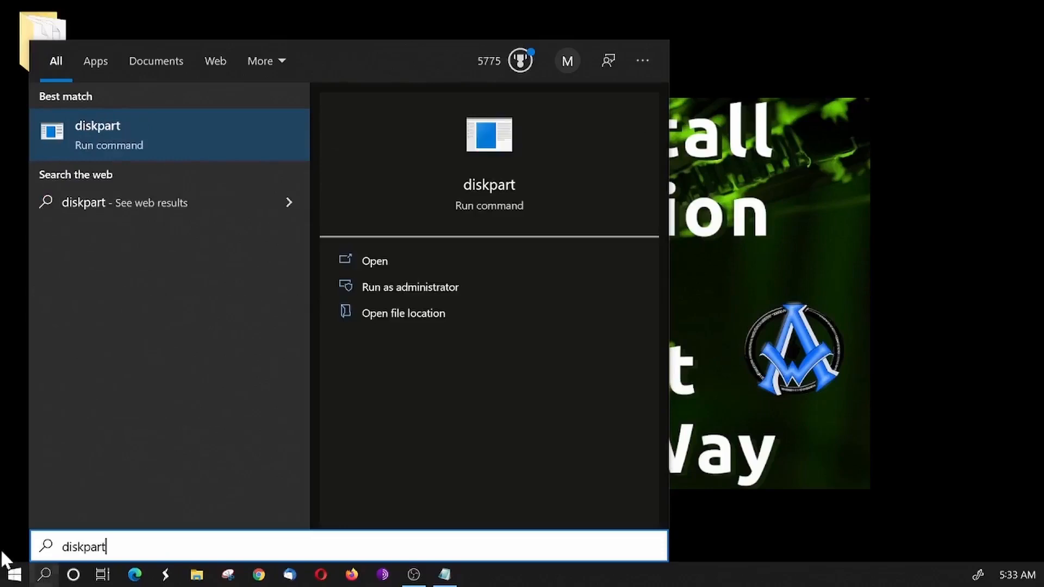
left_click(478, 185)
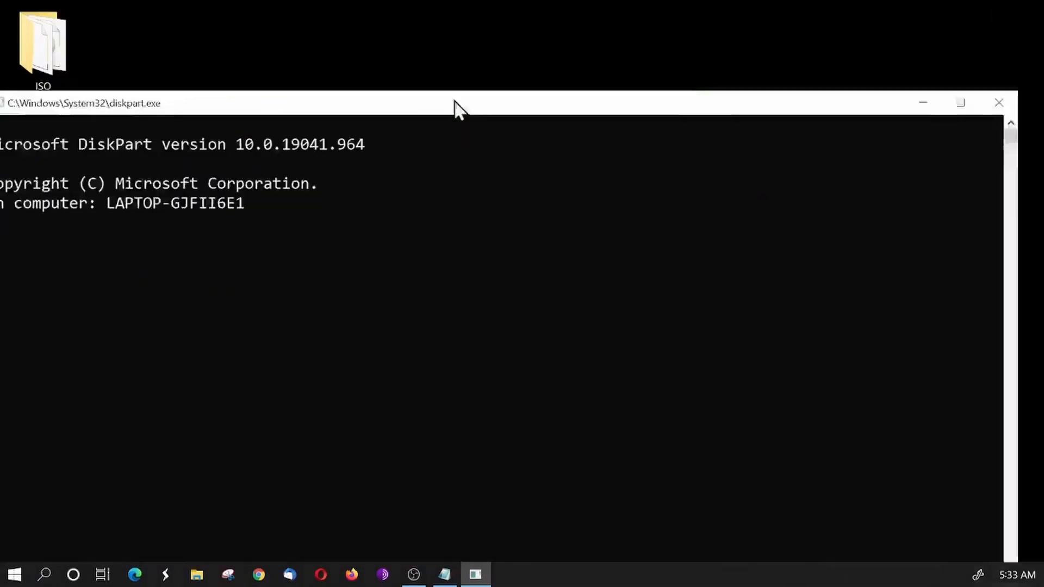
left_click_drag(454, 110, 492, 27)
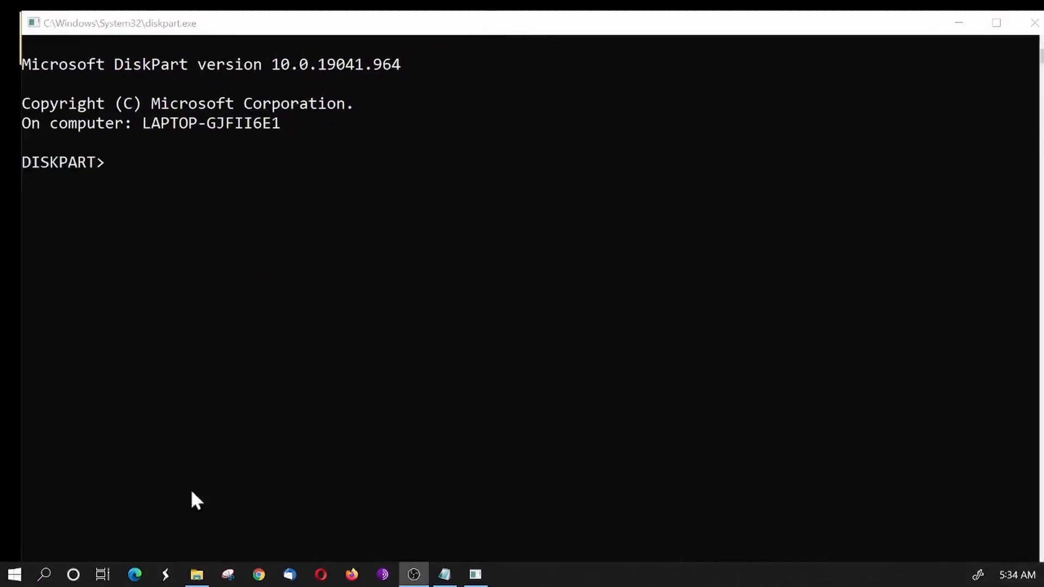
- Run "list disk" at the DISKPART prompt to show the connected disks
left_click(196, 167)
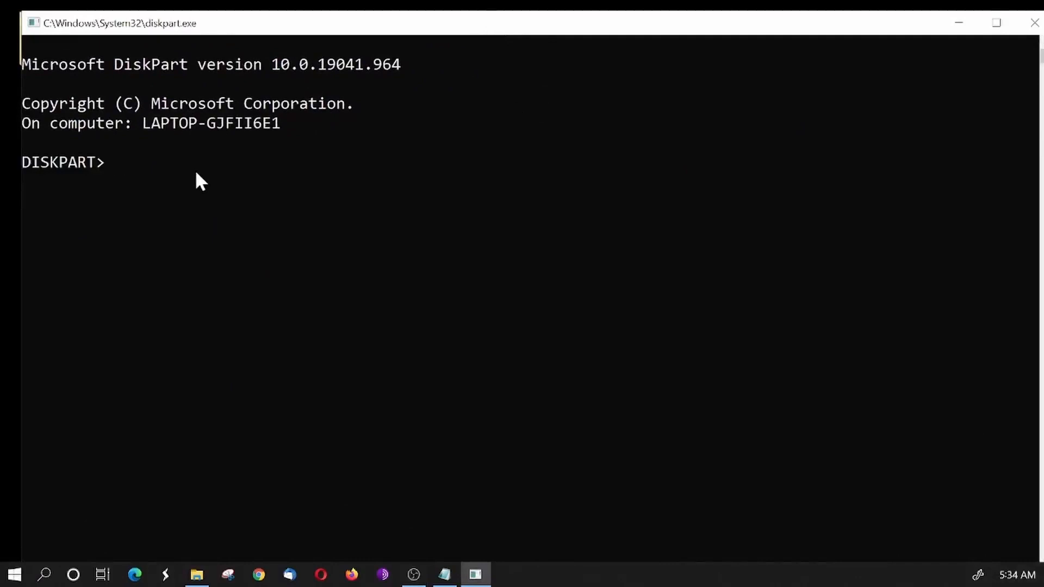
left_click(194, 169)
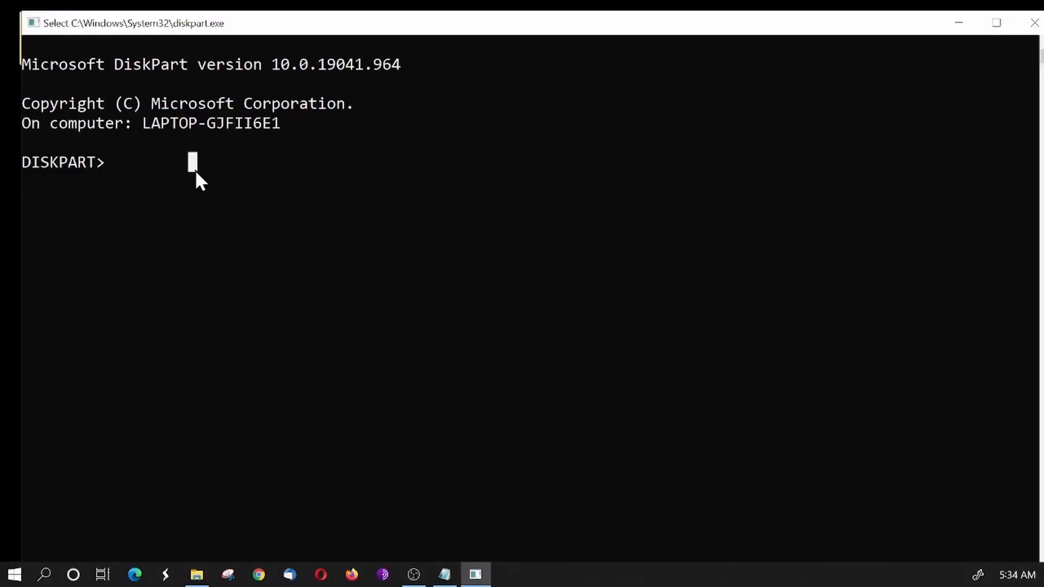
type("list d")
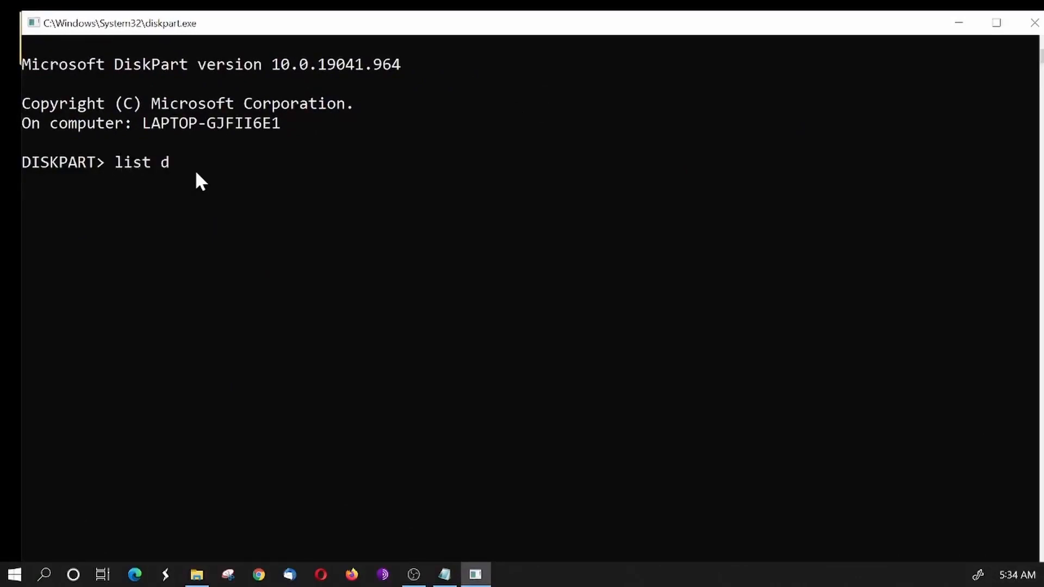
type("isk")
key("Return")
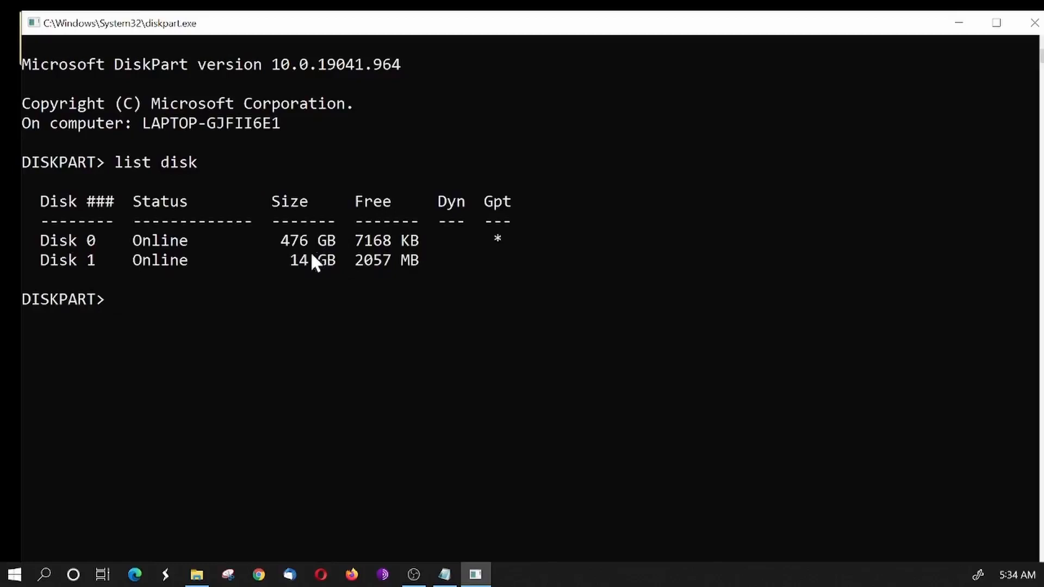
- Run "select disk 1" at the DISKPART prompt to target the 14 GB USB flash drive
left_click(149, 305)
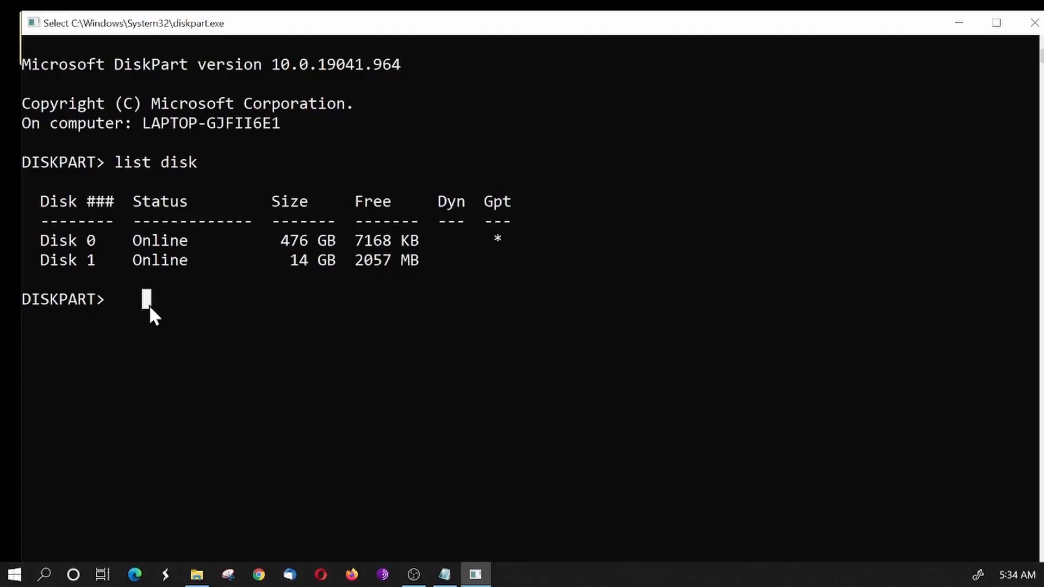
type("select dis")
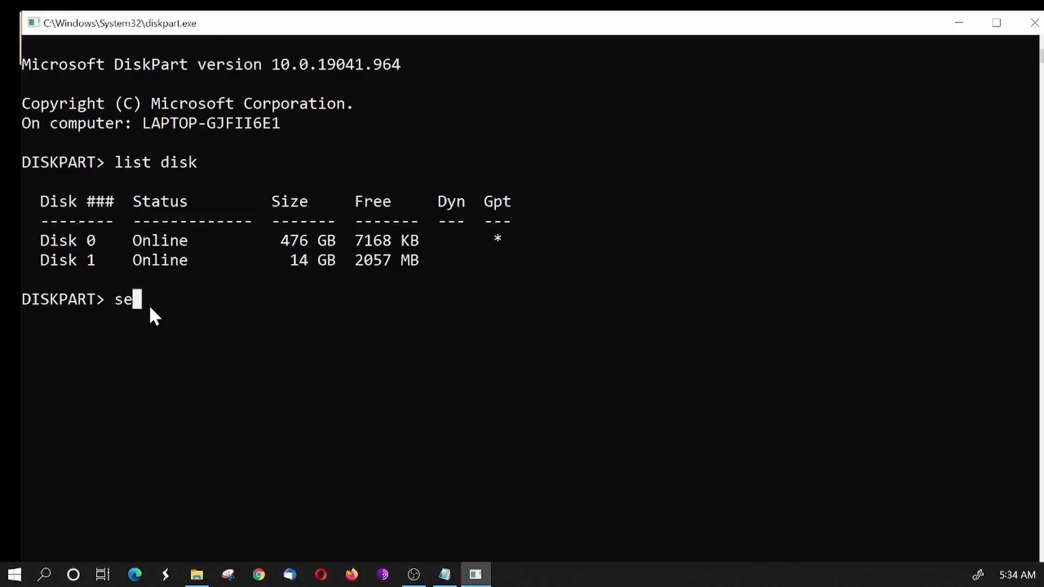
type("k 1")
key("Return")
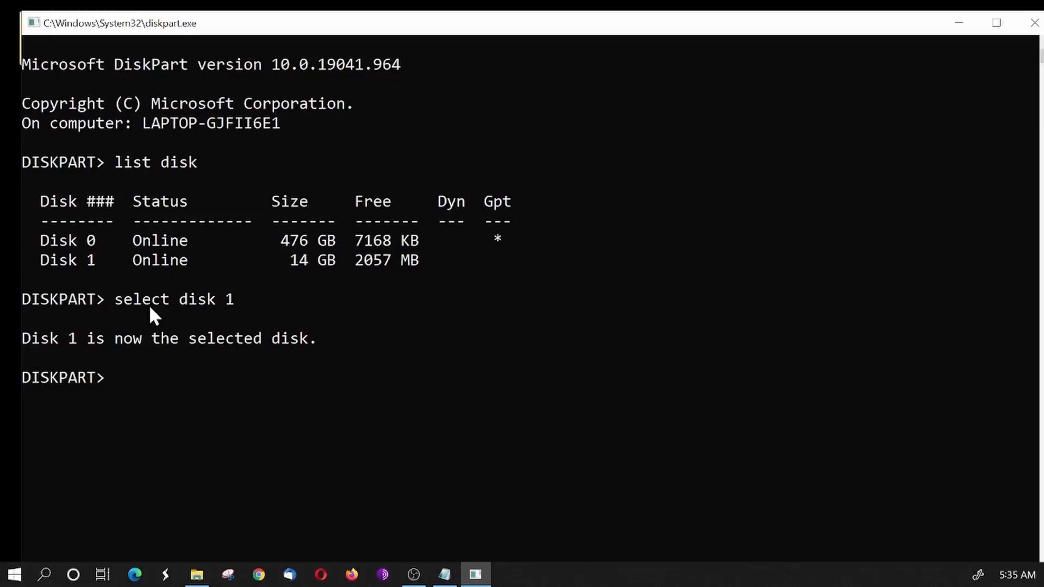
- Run "clean" on the selected disk and close the DiskPart console
type("clean")
key("Return")
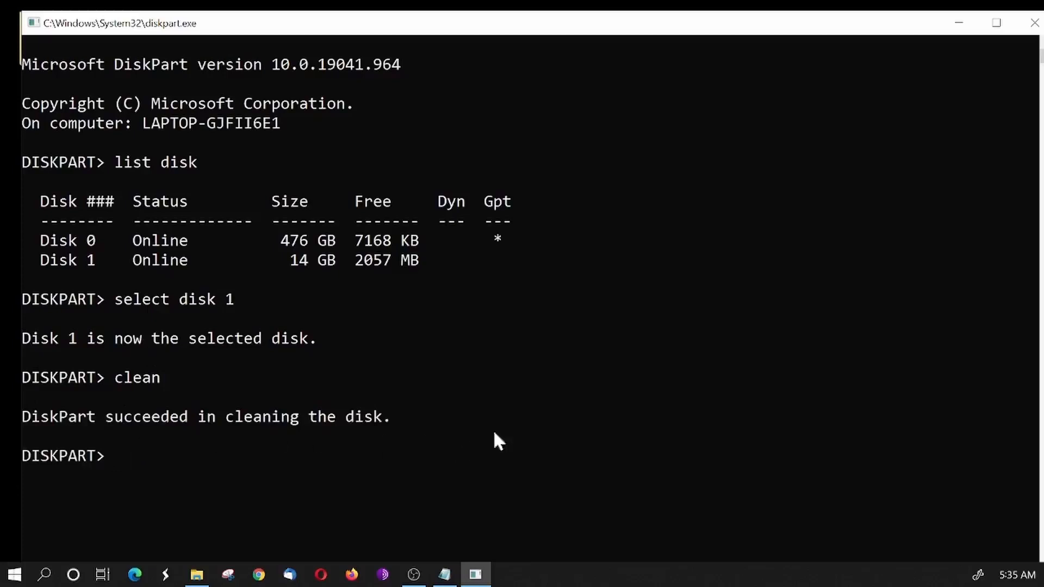
left_click(1033, 23)
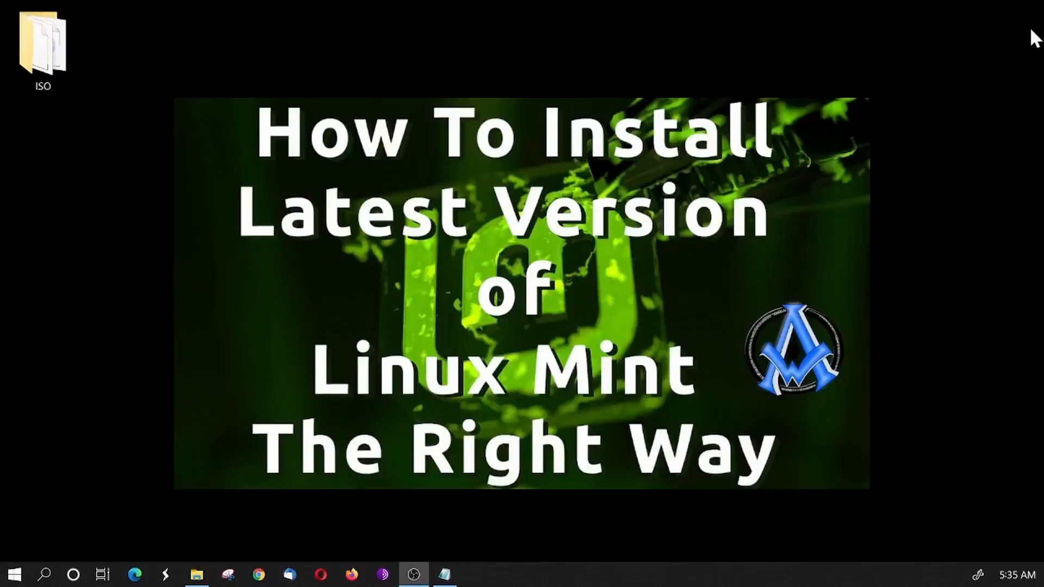
- Open Disk Management and move its window toward the middle of the desktop
right_click(20, 578)
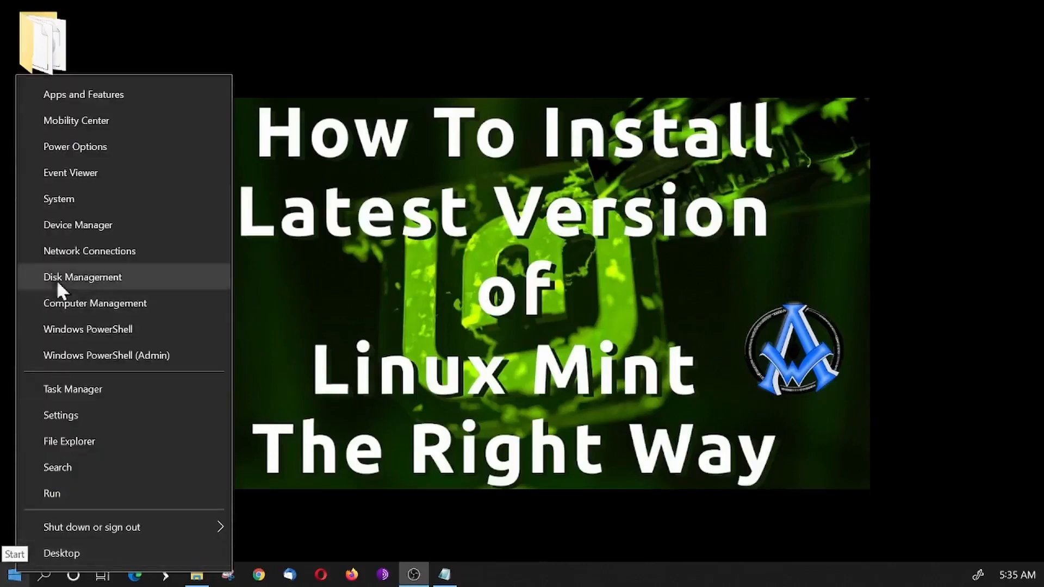
left_click(84, 274)
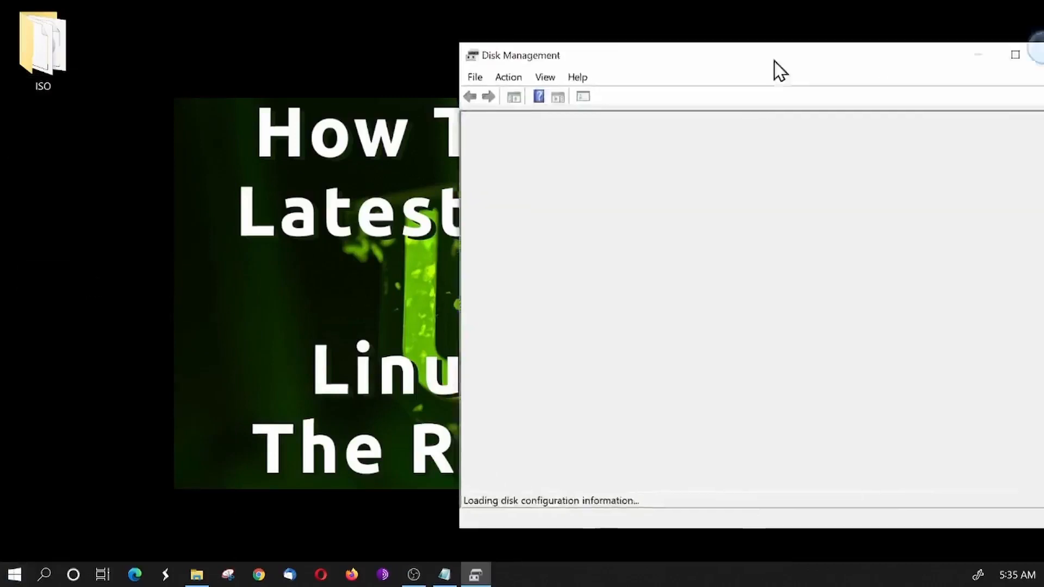
left_click_drag(774, 61, 506, 61)
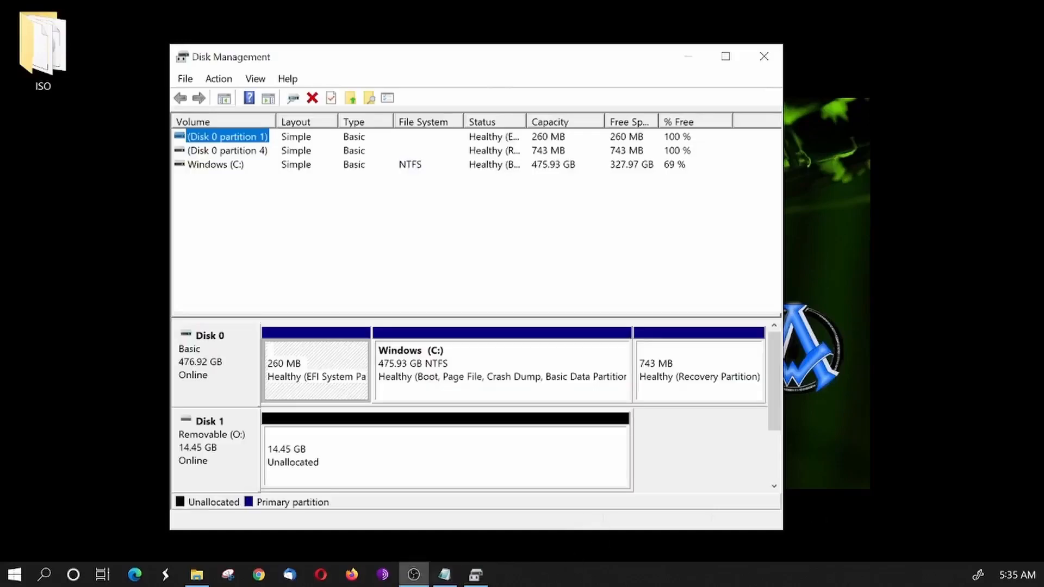
- Start a new simple volume in Disk 1's unallocated space and accept the full size of 14798 MB
left_click(361, 466)
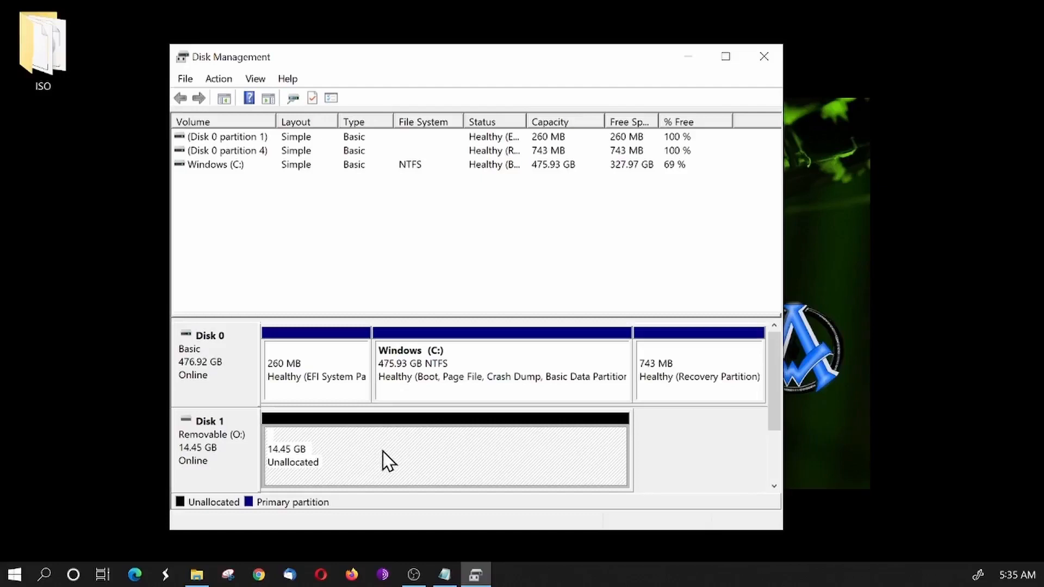
right_click(422, 458)
left_click(472, 475)
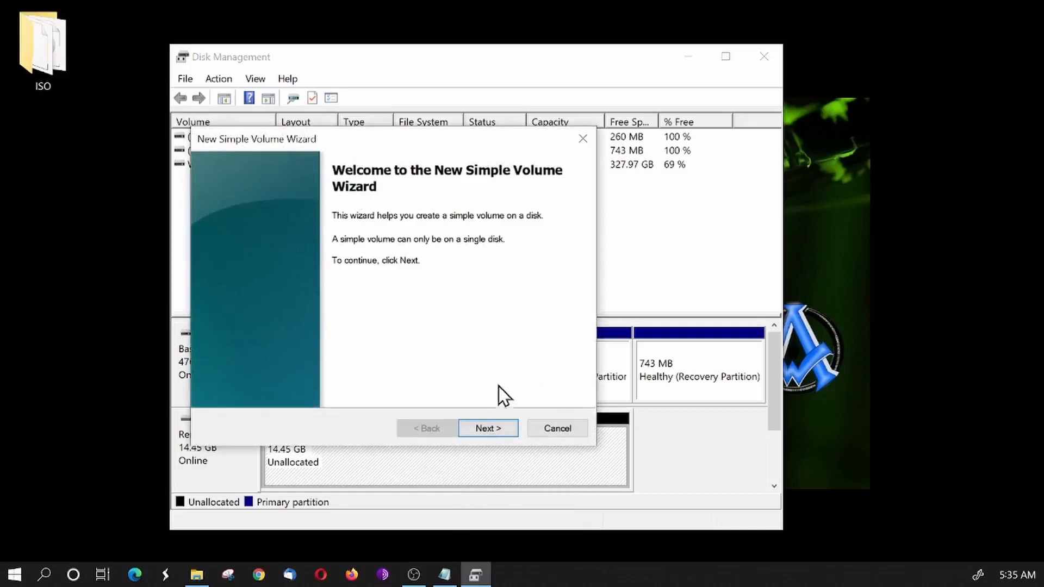
left_click(491, 430)
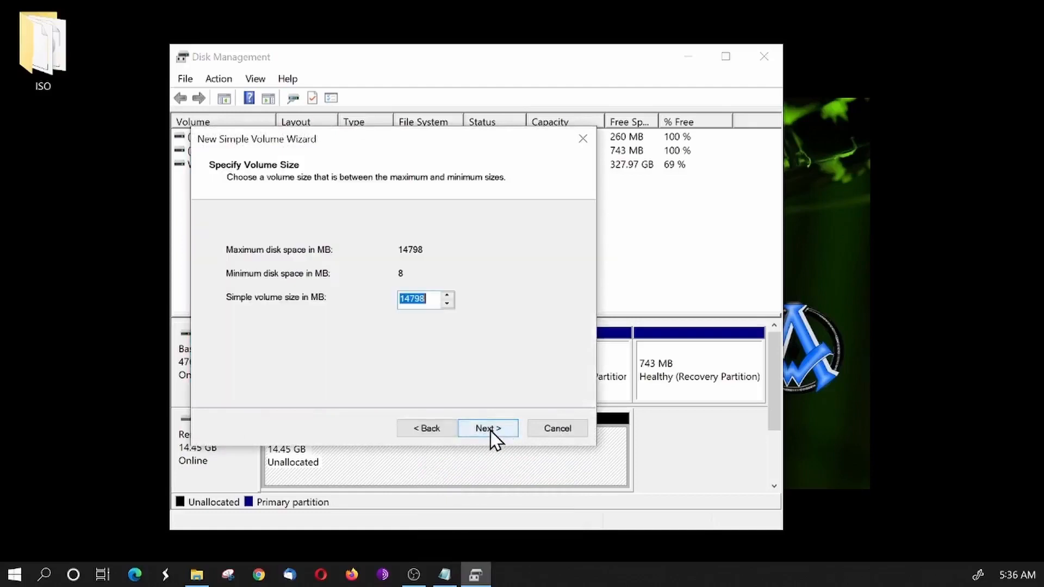
left_click(491, 430)
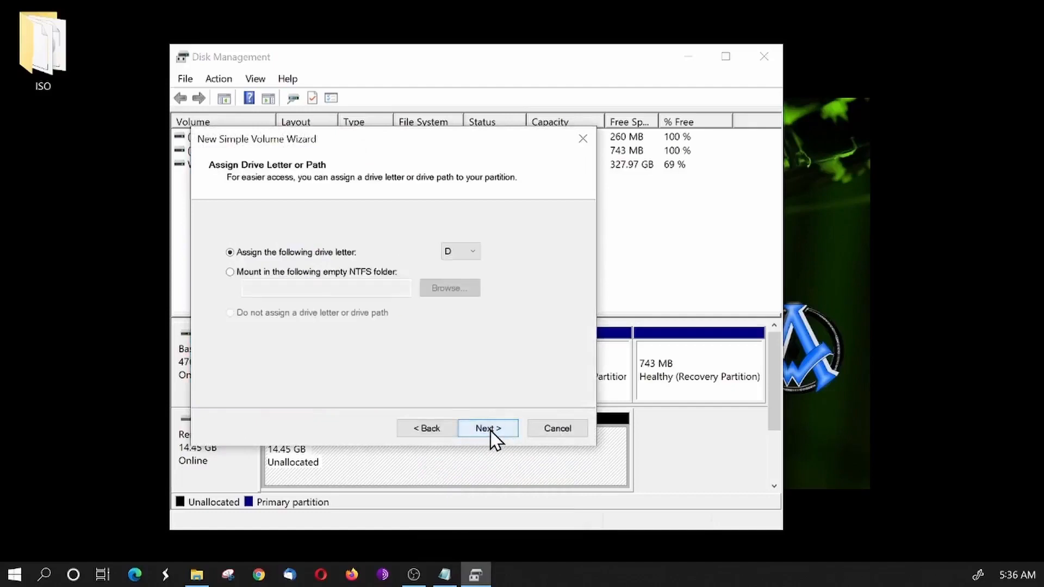
- Assign drive letter L to the new volume and continue to the format settings
left_click(473, 253)
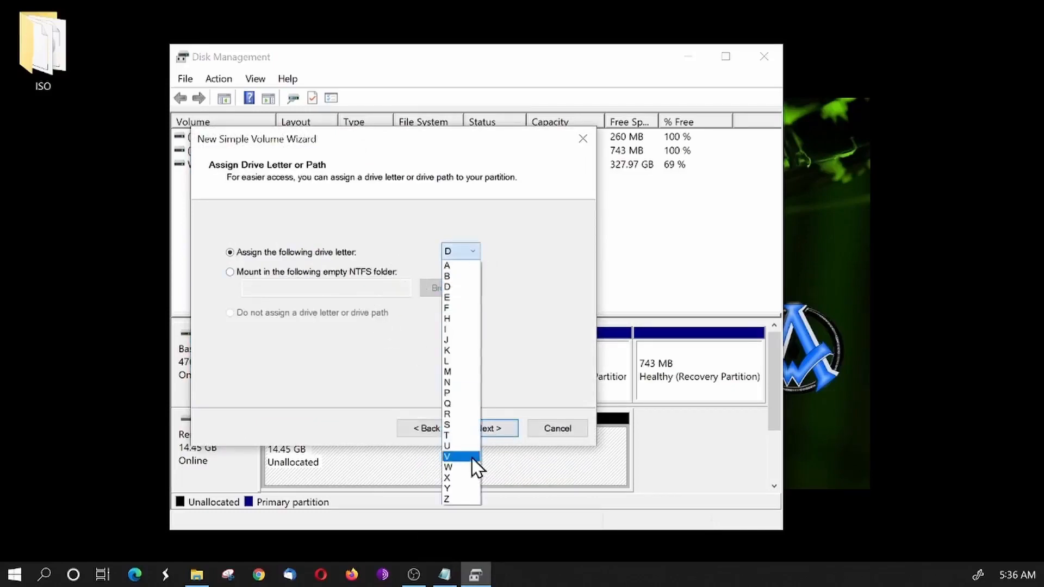
left_click(456, 436)
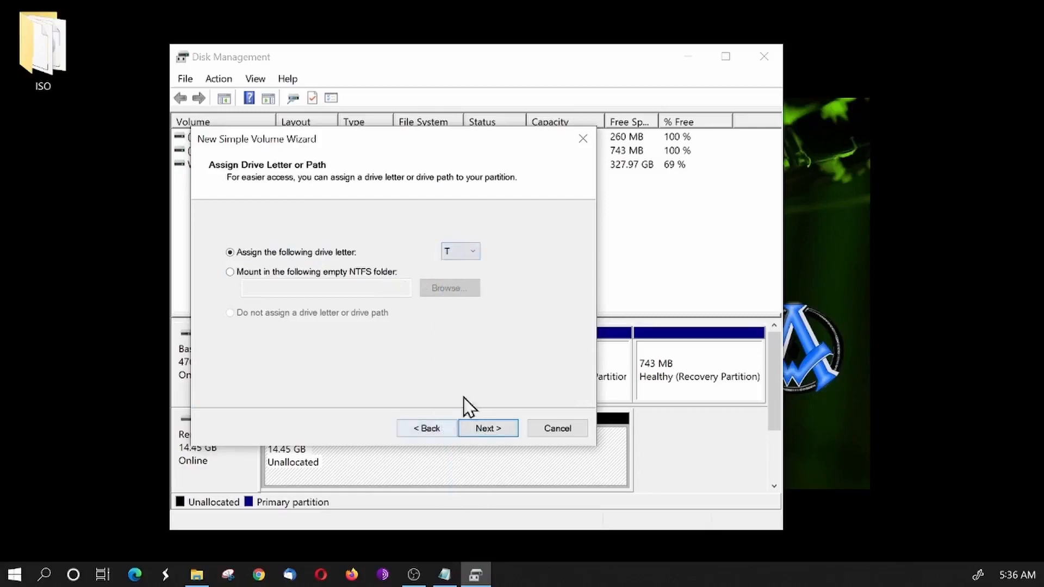
left_click(461, 253)
left_click(471, 361)
left_click(499, 428)
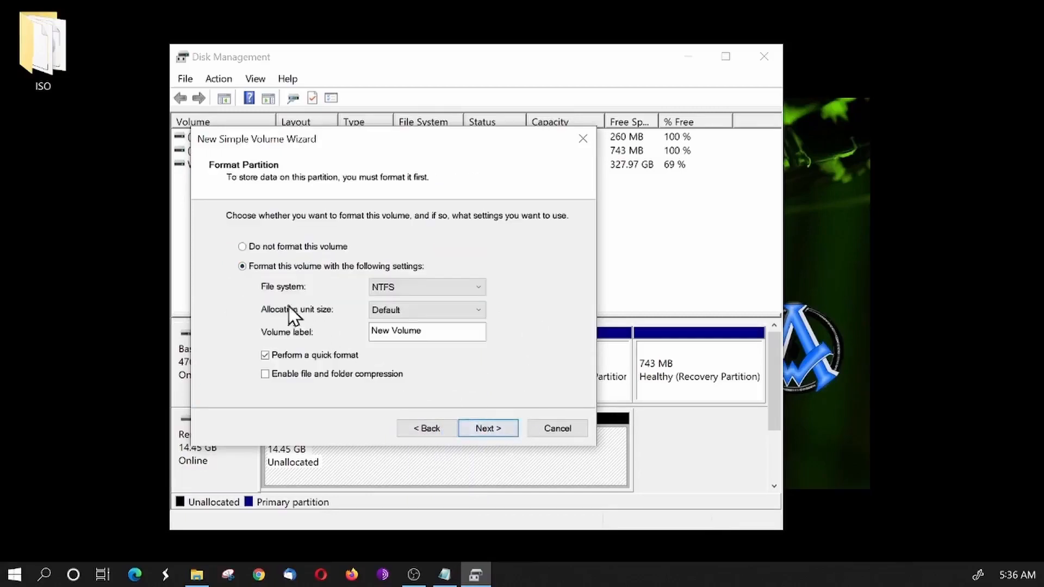
- Set the volume's file system to FAT32 with the Default allocation unit size and label it "Linux Mint"
left_click(421, 288)
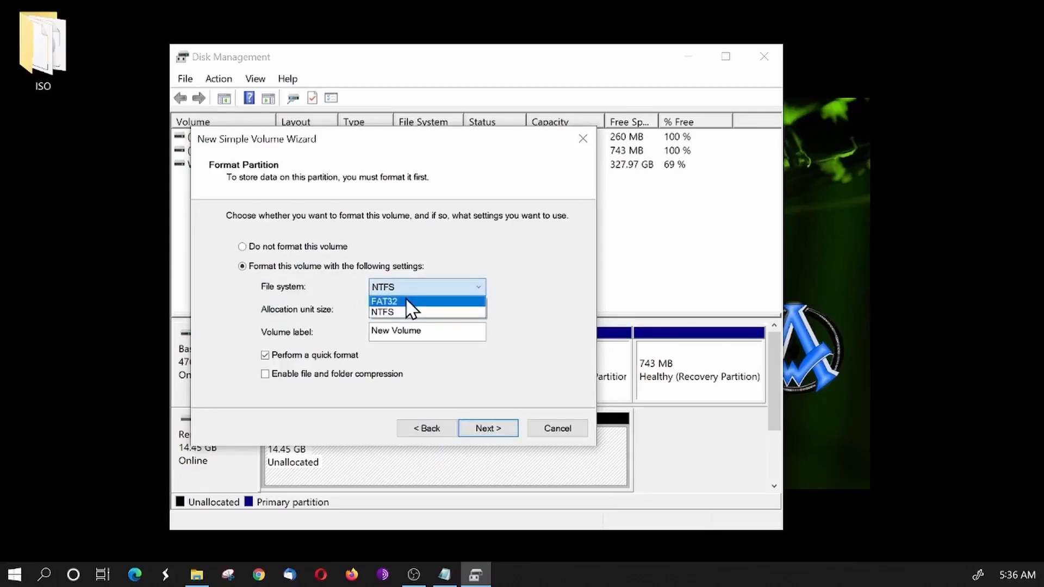
left_click(407, 302)
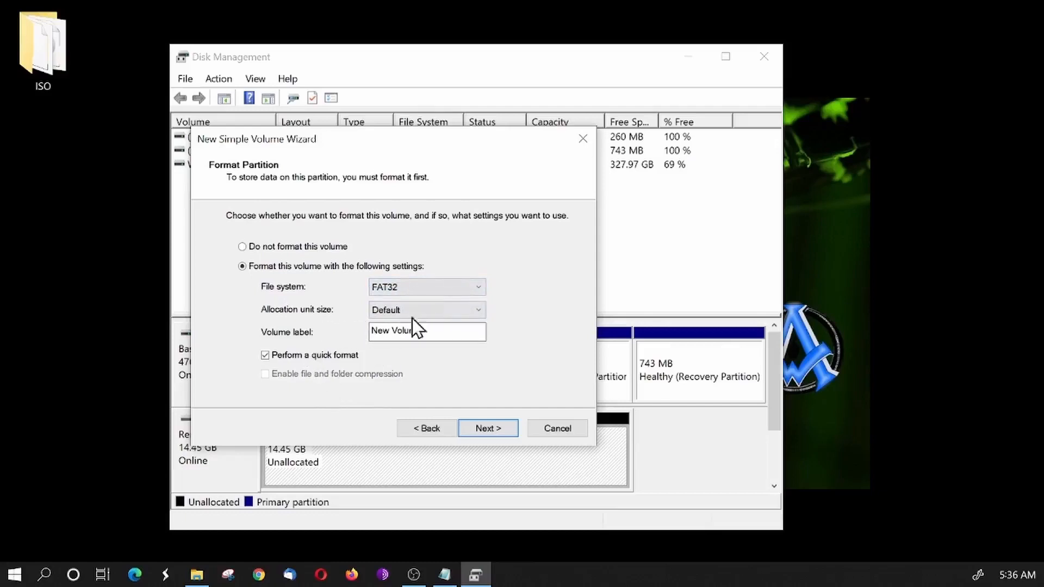
left_click(429, 311)
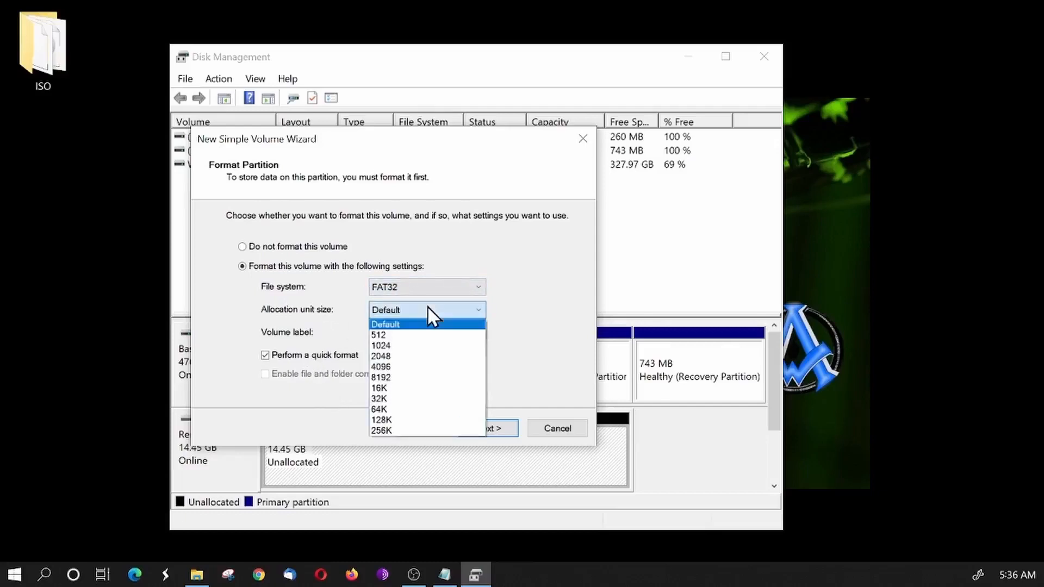
left_click(428, 310)
left_click_drag(433, 335, 325, 344)
type("Linux Mint")
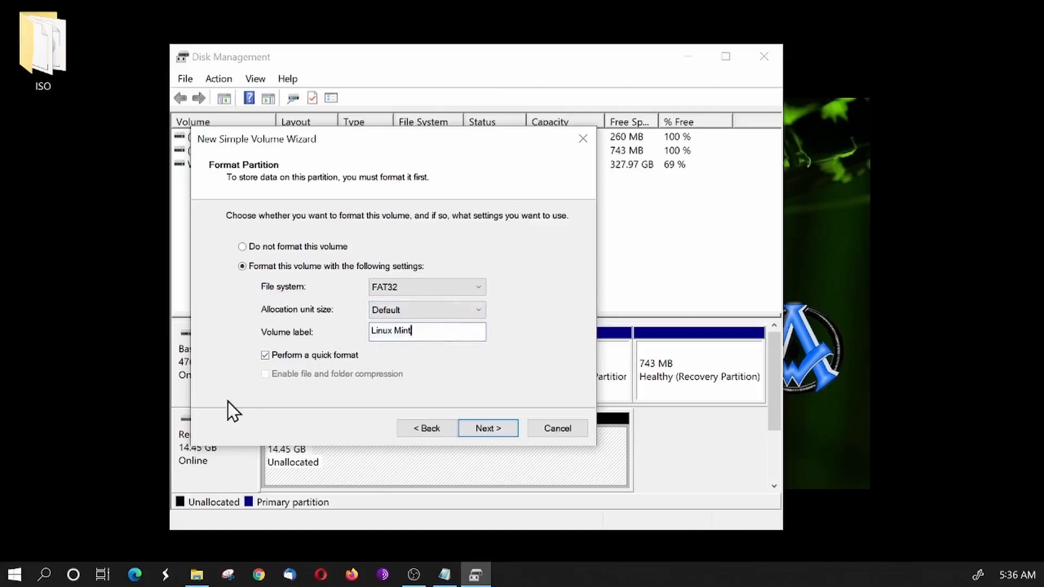
- Keep quick format enabled, finish creating the volume and select the new partition on Disk 1
left_click(265, 356)
left_click(265, 356)
left_click(492, 428)
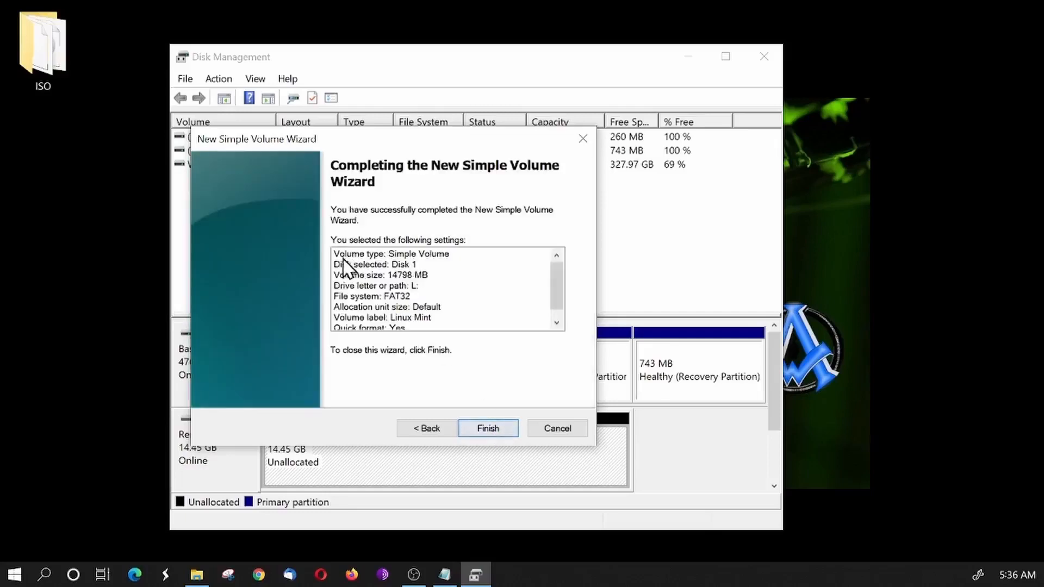
left_click(486, 430)
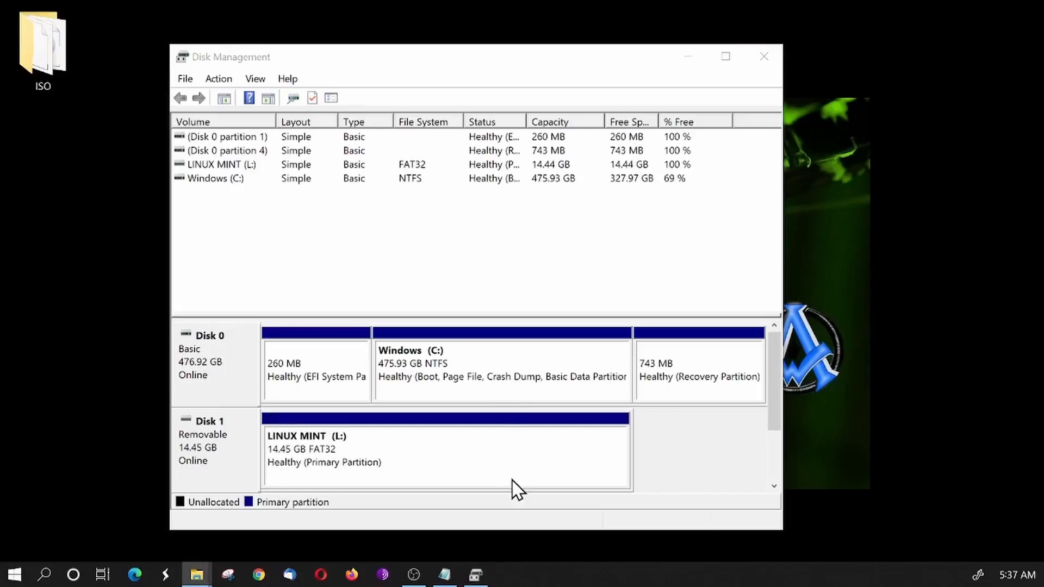
left_click(328, 453)
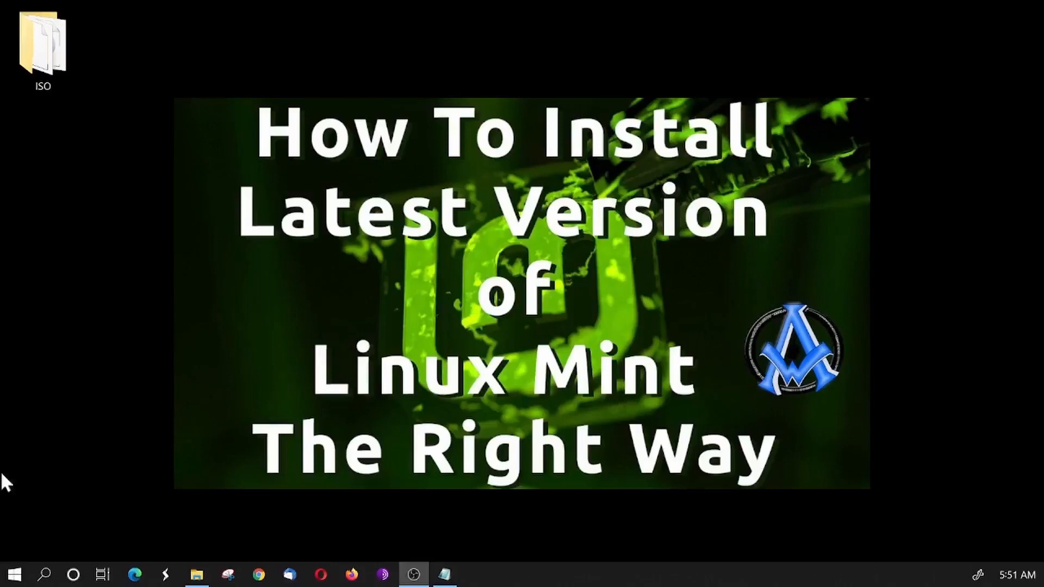
- Launch balenaEtcher from the installed programs and move its window toward the middle of the desktop
left_click(18, 581)
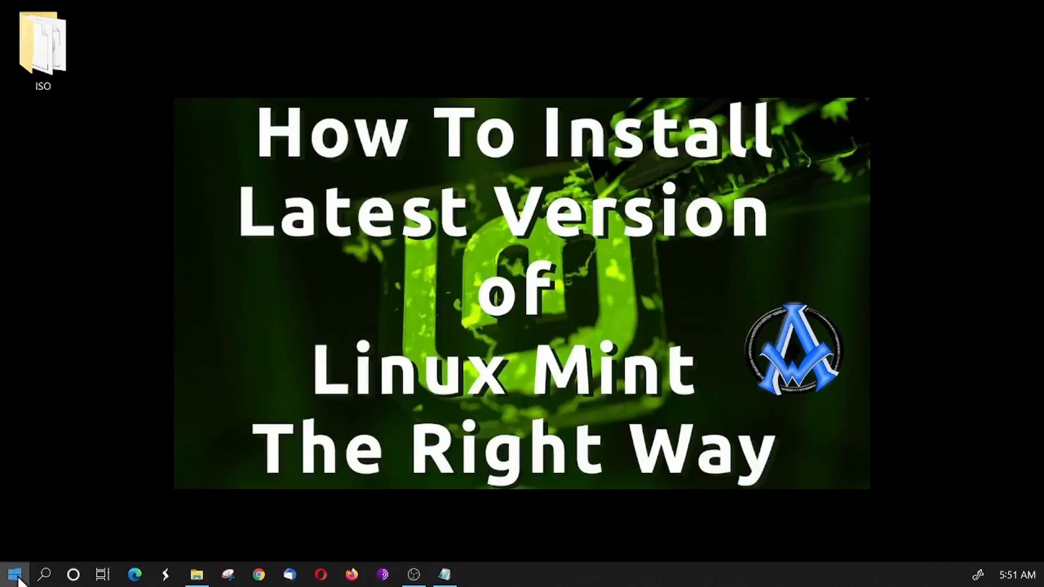
scroll(156, 448, "down", 1)
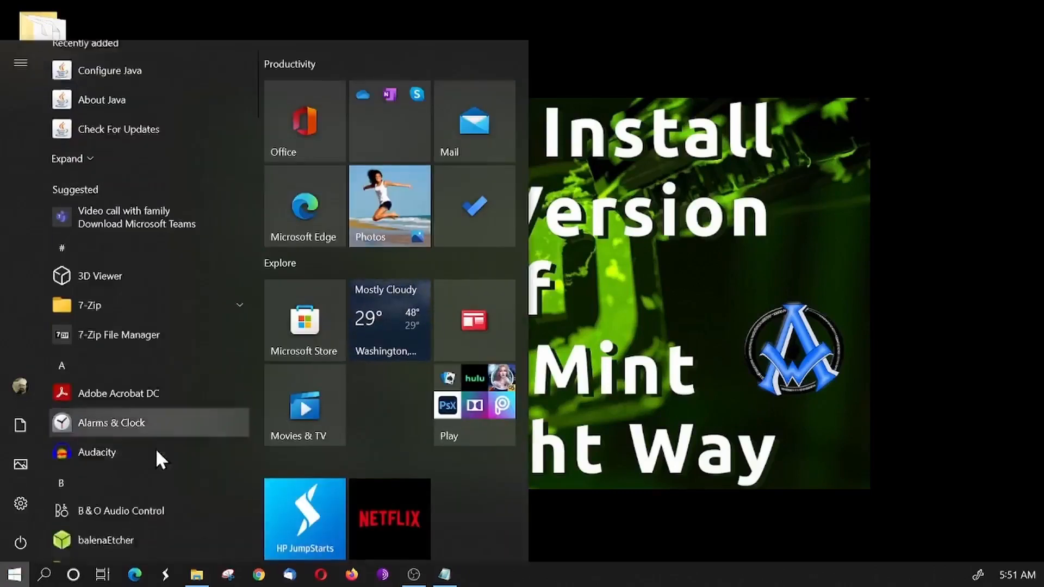
scroll(155, 452, "down", 2)
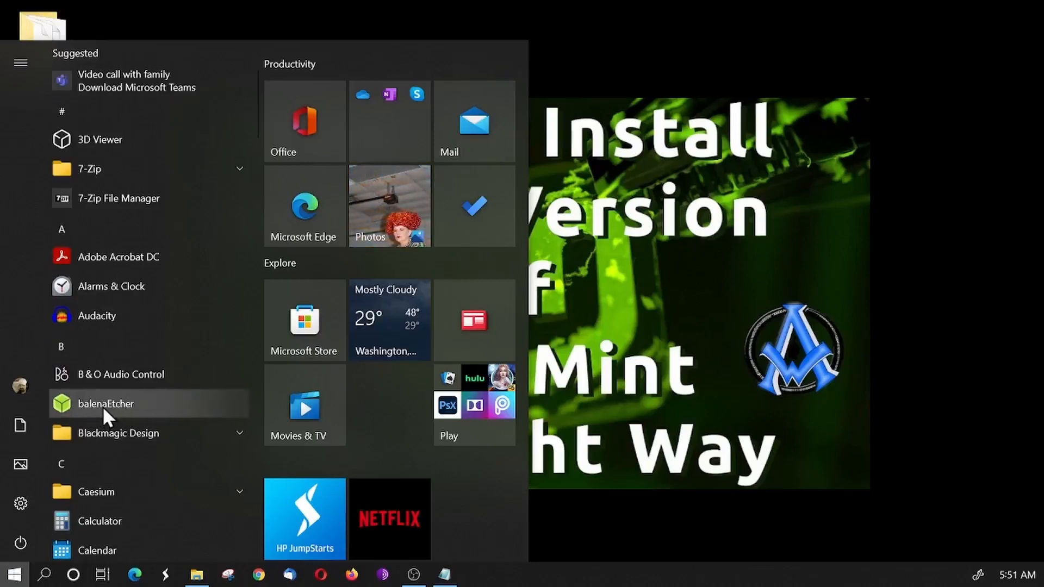
left_click(120, 408)
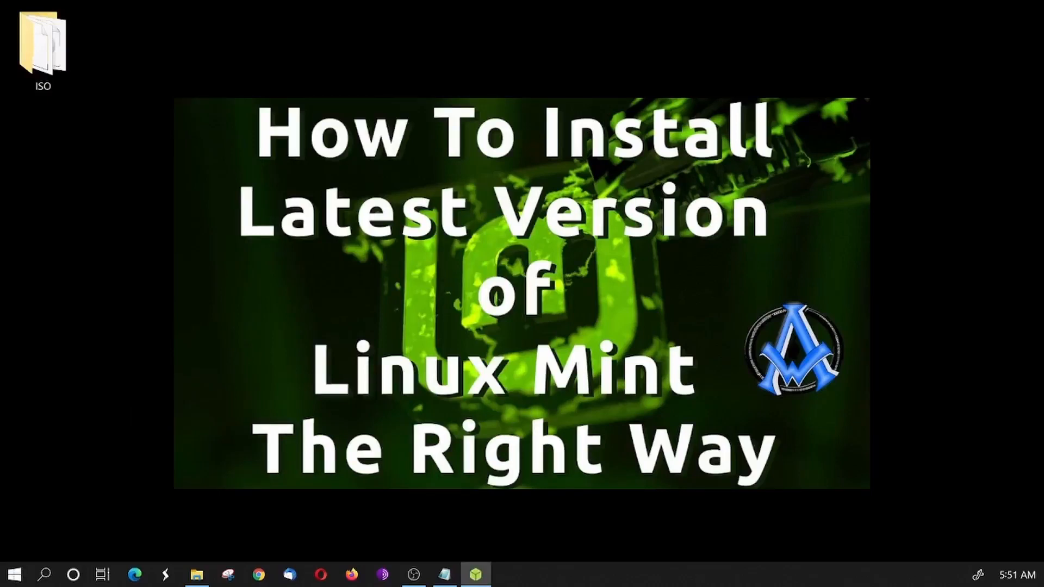
left_click_drag(1025, 82, 495, 86)
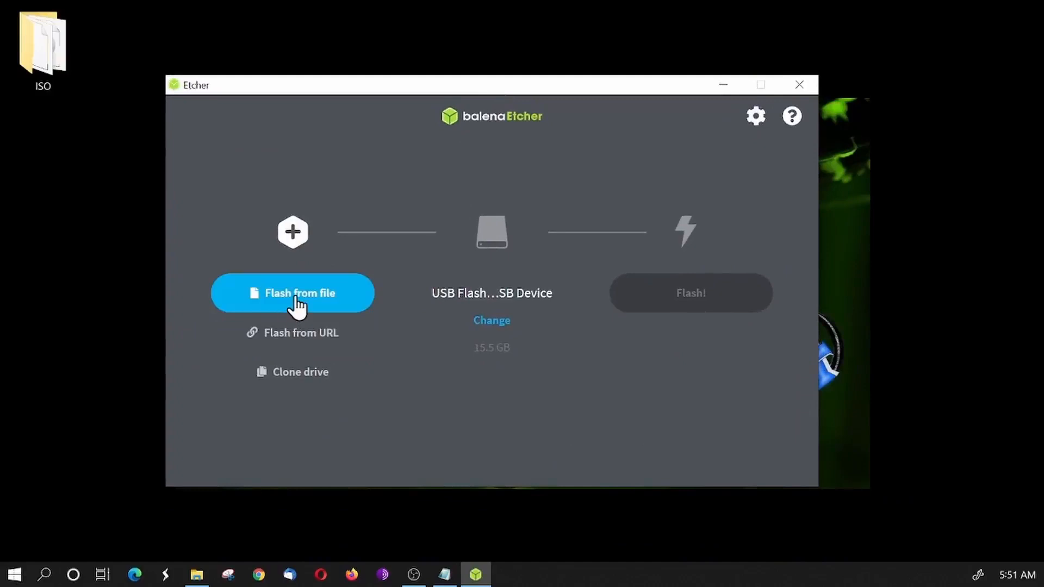
- Load linuxmint-20.2-cinnamon-64bit from the desktop's ISO folder as the image file to flash
left_click(297, 299)
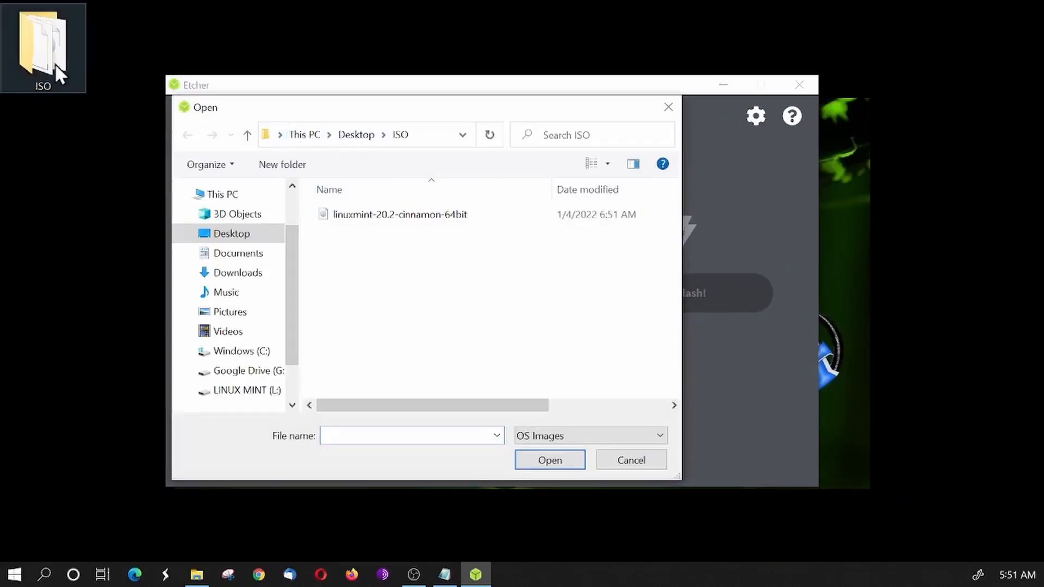
left_click(380, 221)
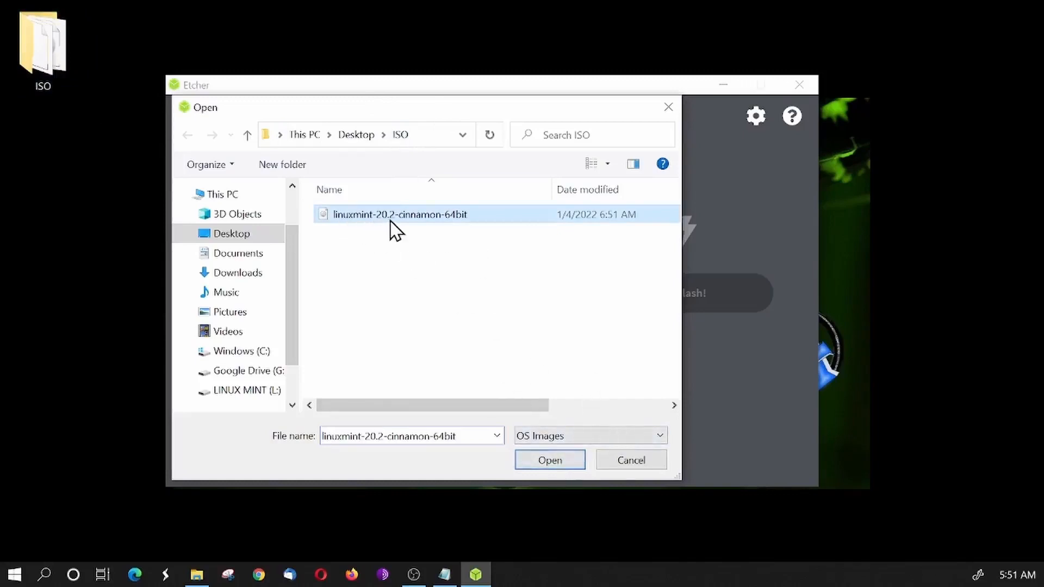
left_click(556, 461)
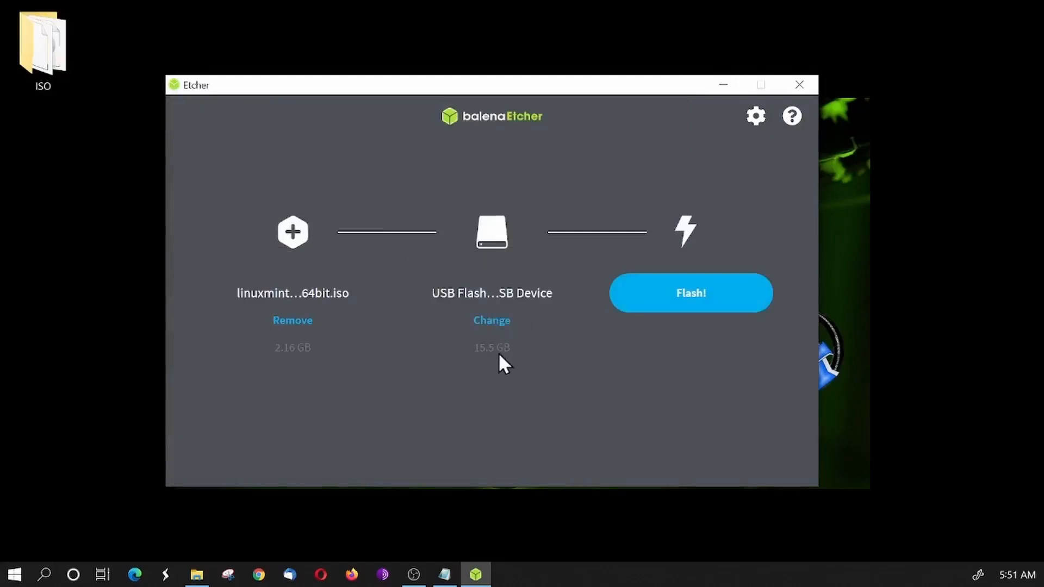
- Flash the image to the USB Flash Memory USB Device on L:\, confirming it as target, and close Etcher when finished
left_click(493, 322)
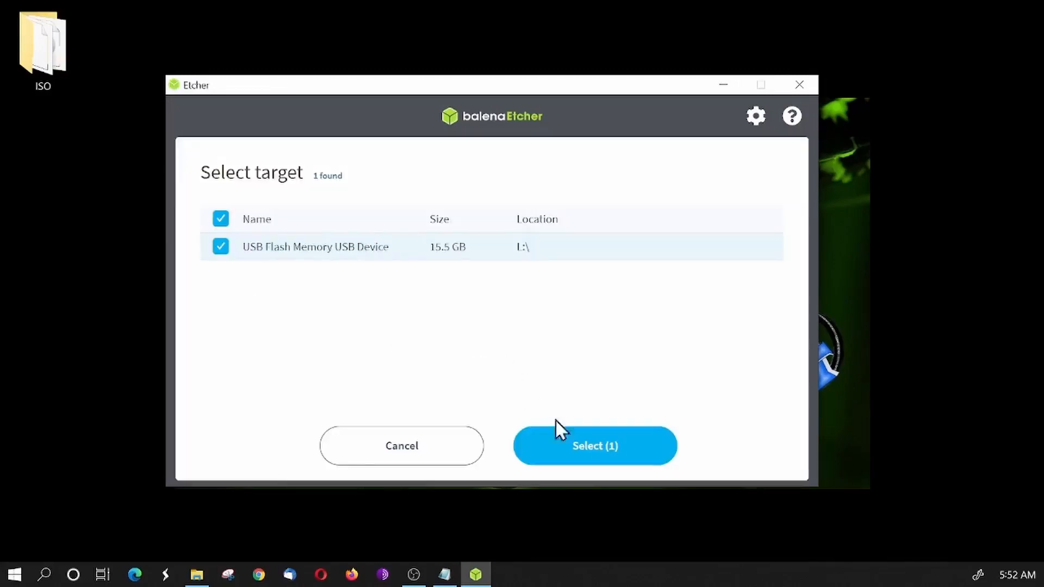
left_click(591, 449)
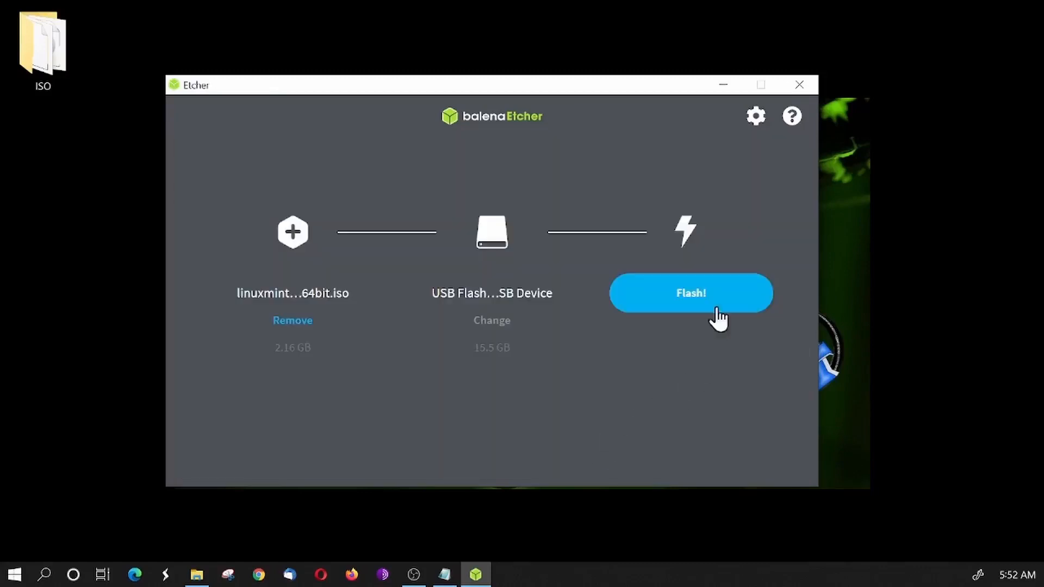
left_click(688, 295)
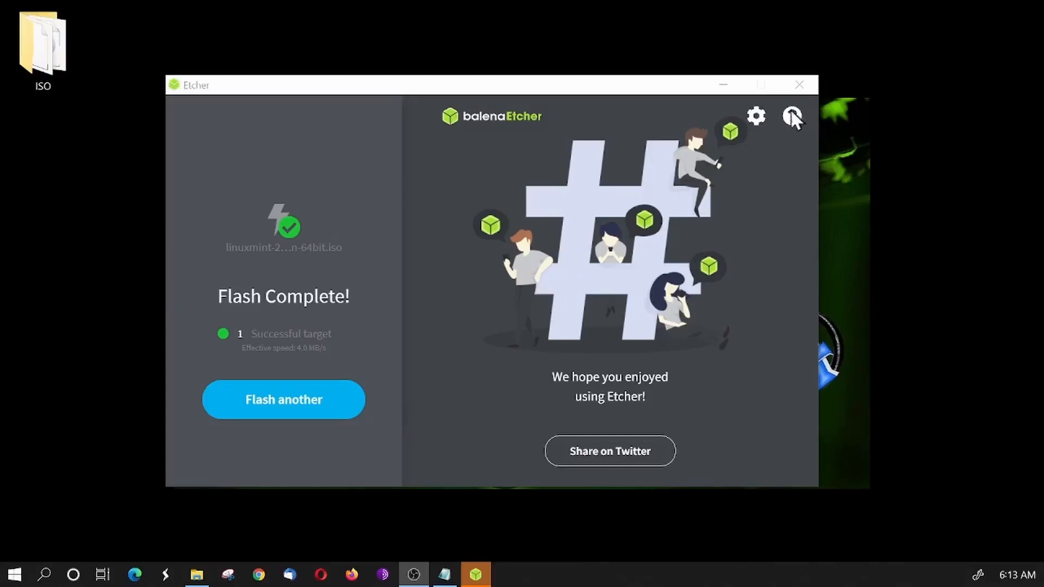
left_click(799, 85)
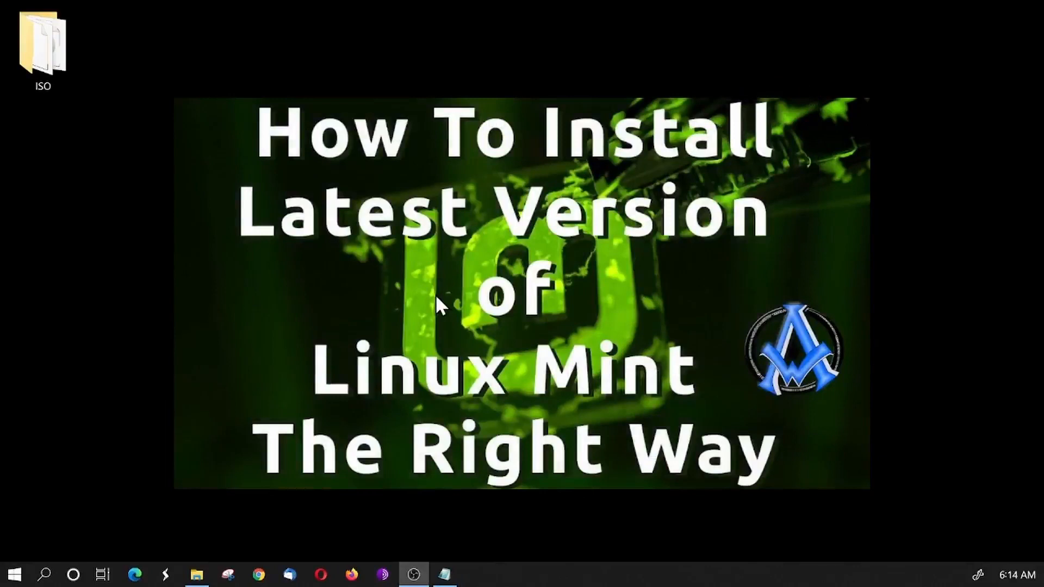
- Open Computer Management, maximize its window and show Disk Management under Storage
right_click(15, 574)
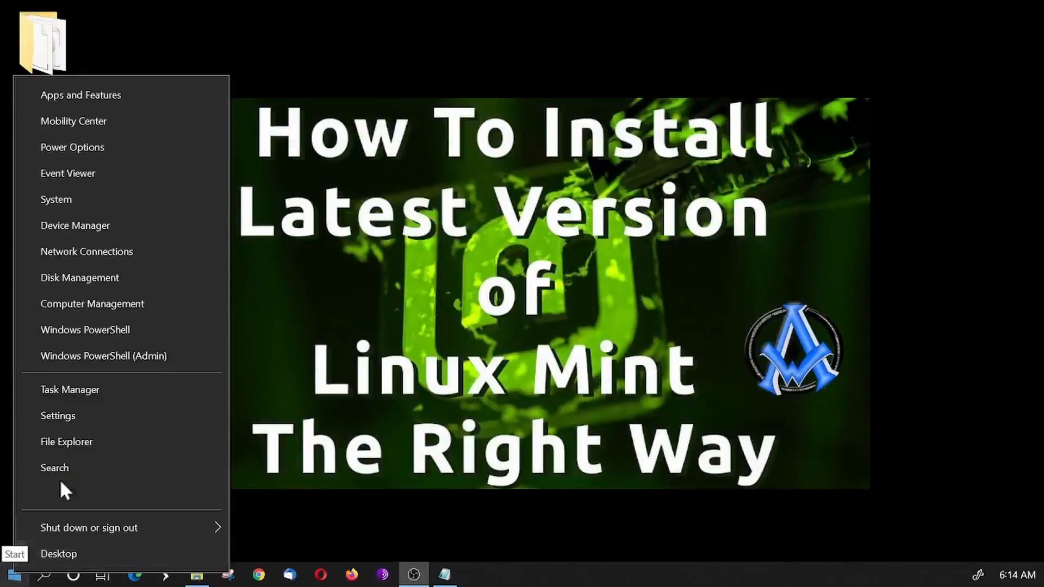
left_click(97, 305)
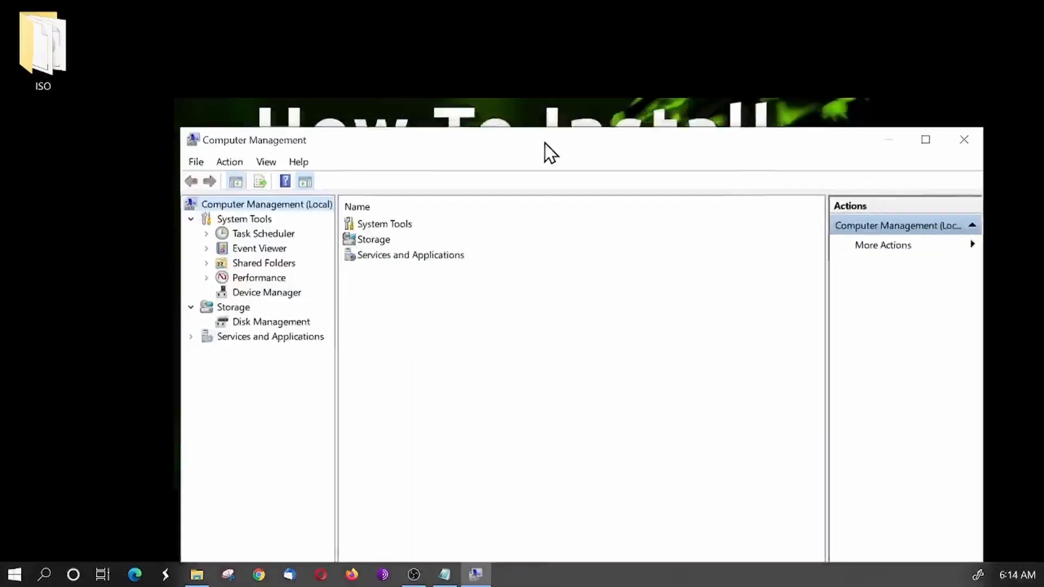
left_click_drag(545, 152, 484, 12)
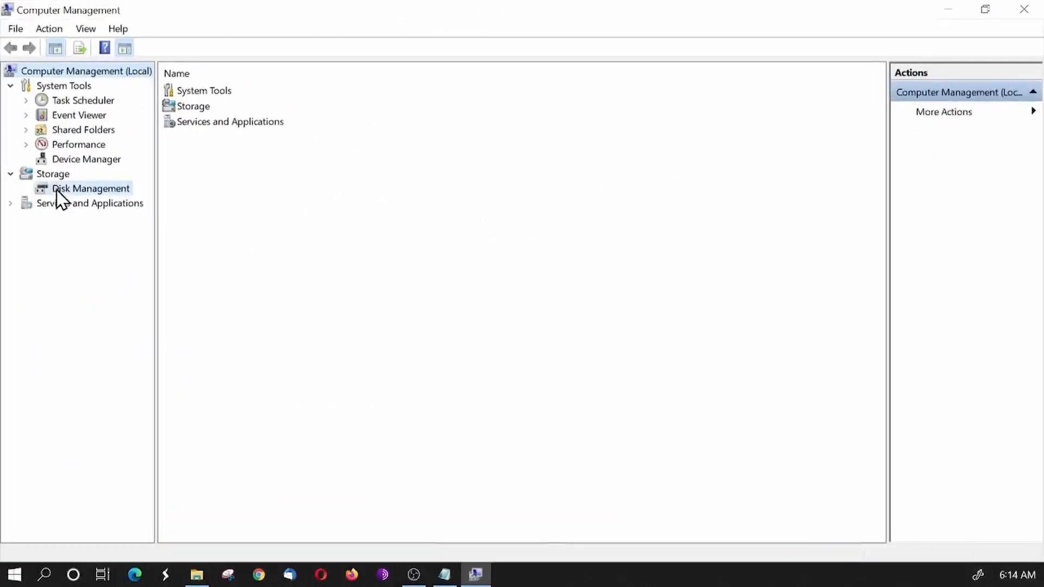
left_click(57, 190)
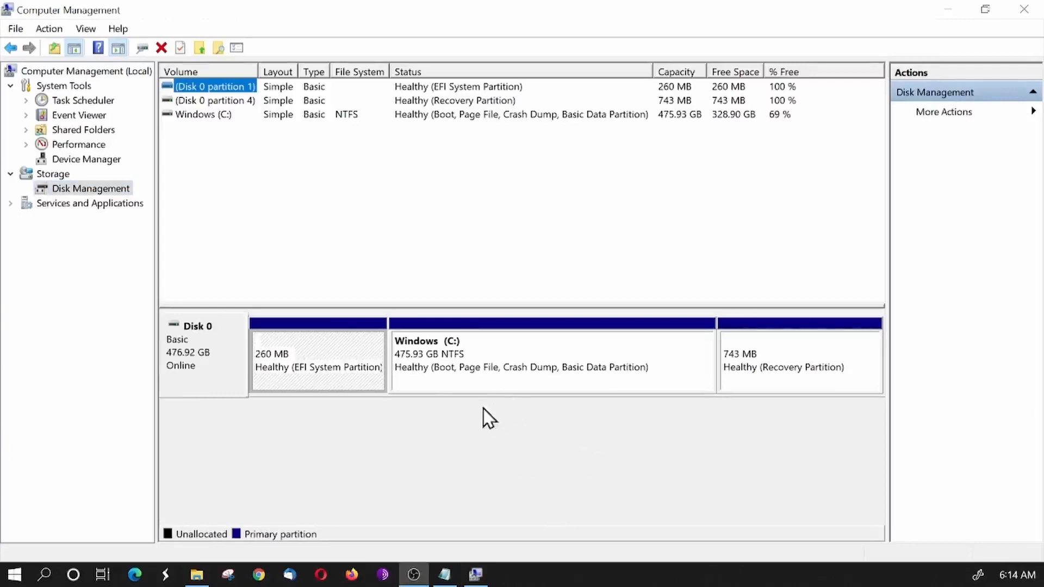
- Shrink the Windows (C:) volume on Disk 0 by 30000 MB and select the resulting unallocated space
left_click(559, 373)
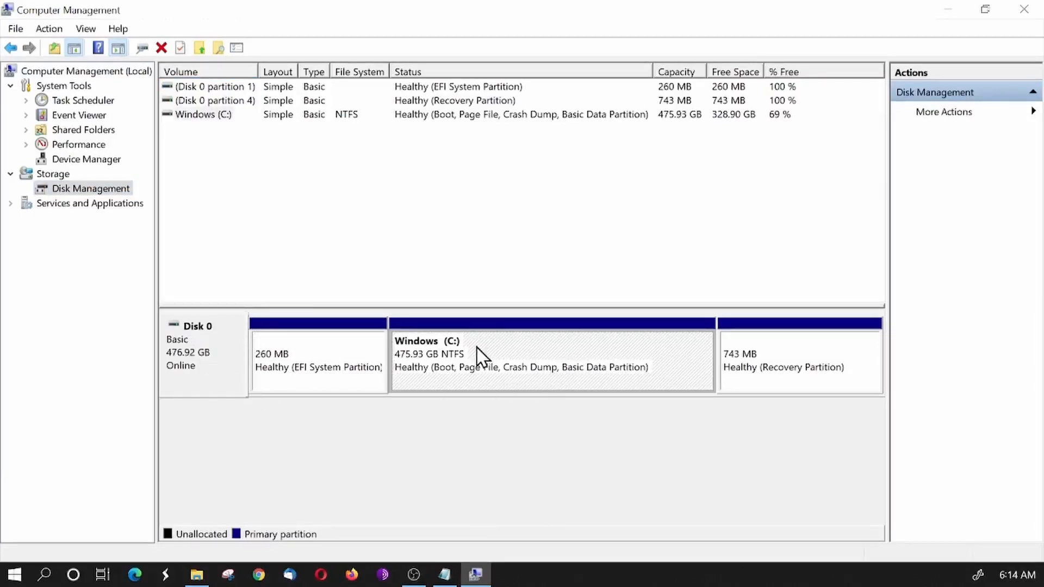
left_click(192, 115)
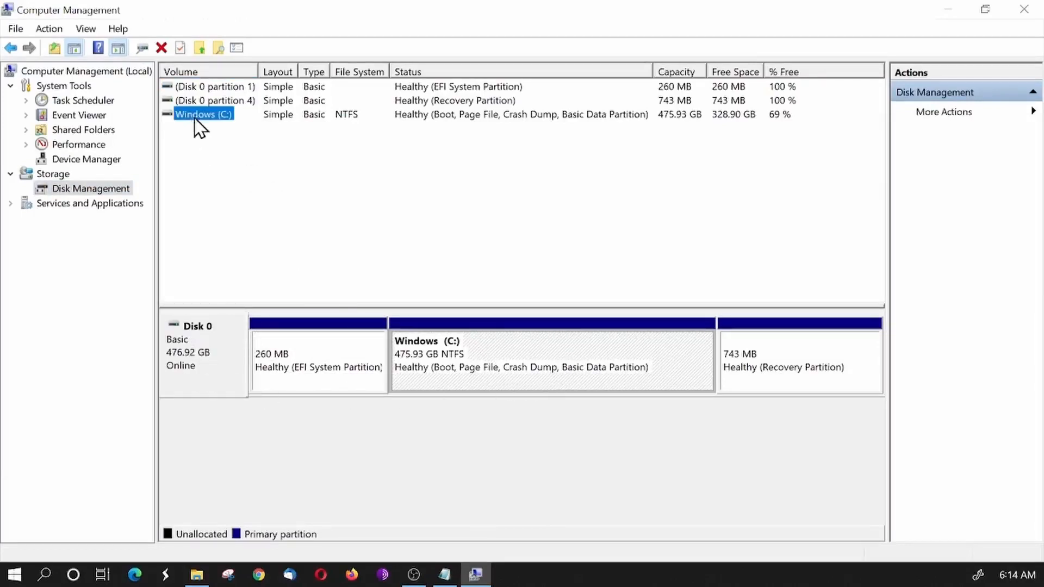
left_click(355, 121)
left_click(544, 381)
right_click(577, 361)
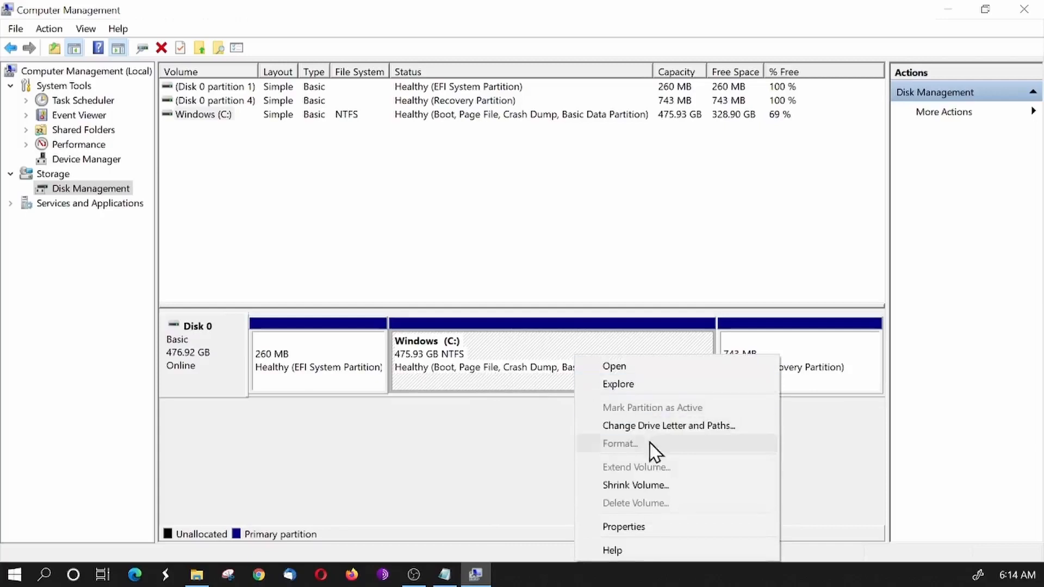
left_click(648, 486)
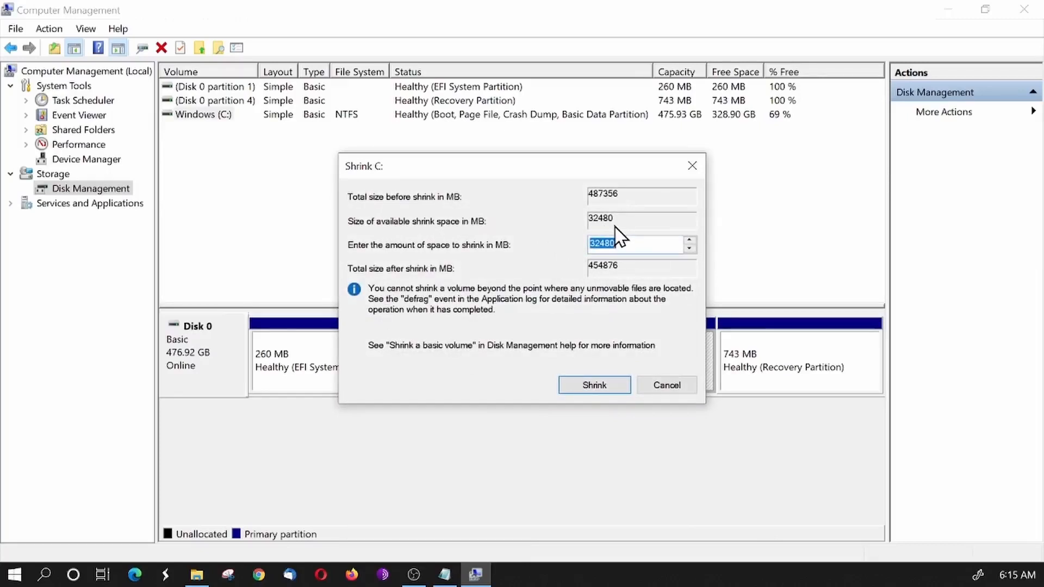
left_click(628, 242)
left_click_drag(628, 243, 563, 240)
type("30000")
left_click(614, 390)
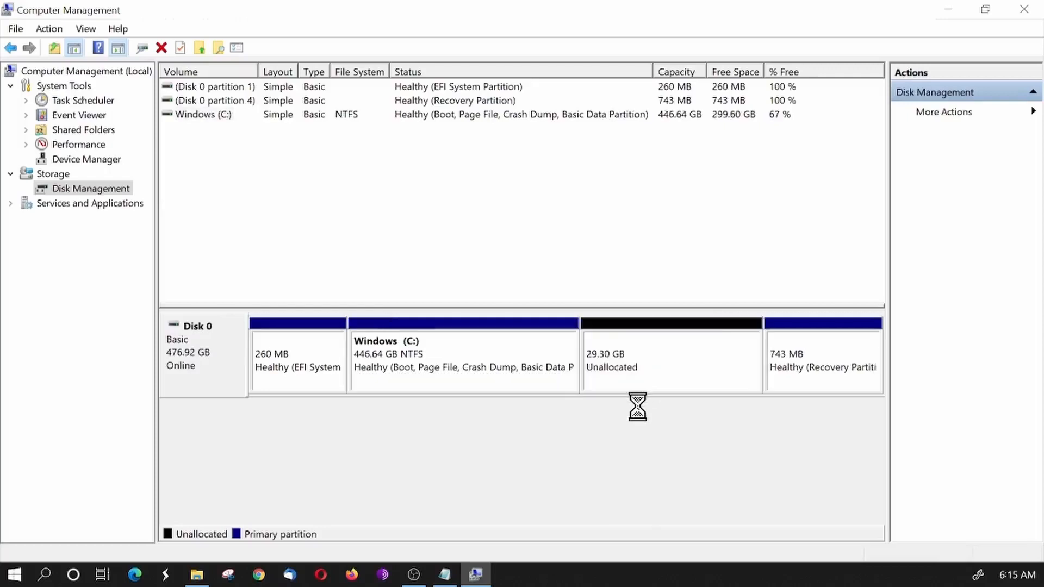
left_click(673, 369)
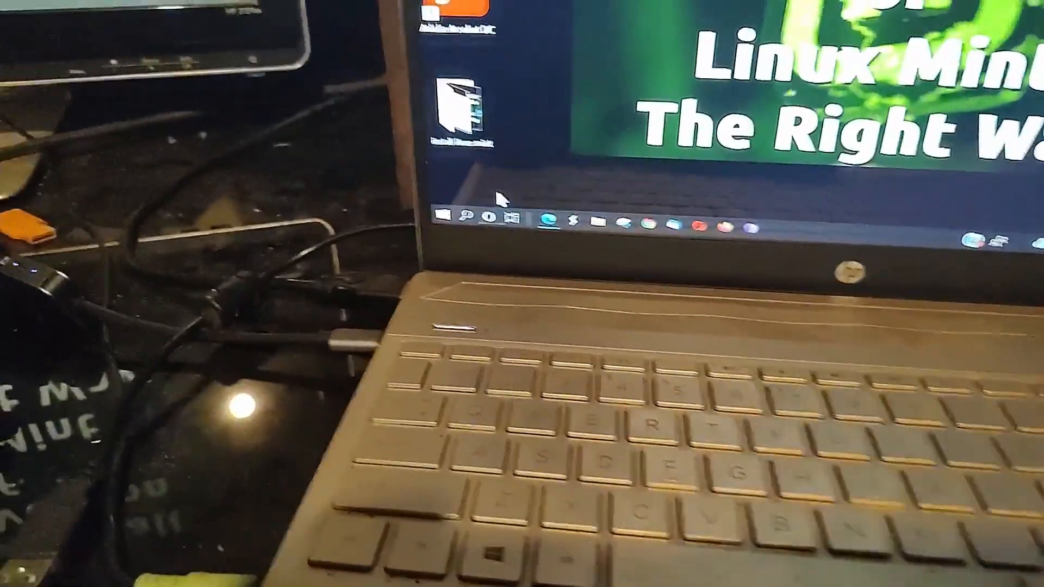
- Restart the laptop from Windows, choosing to restart anyway despite the unsaved Notepad document
left_click(443, 215)
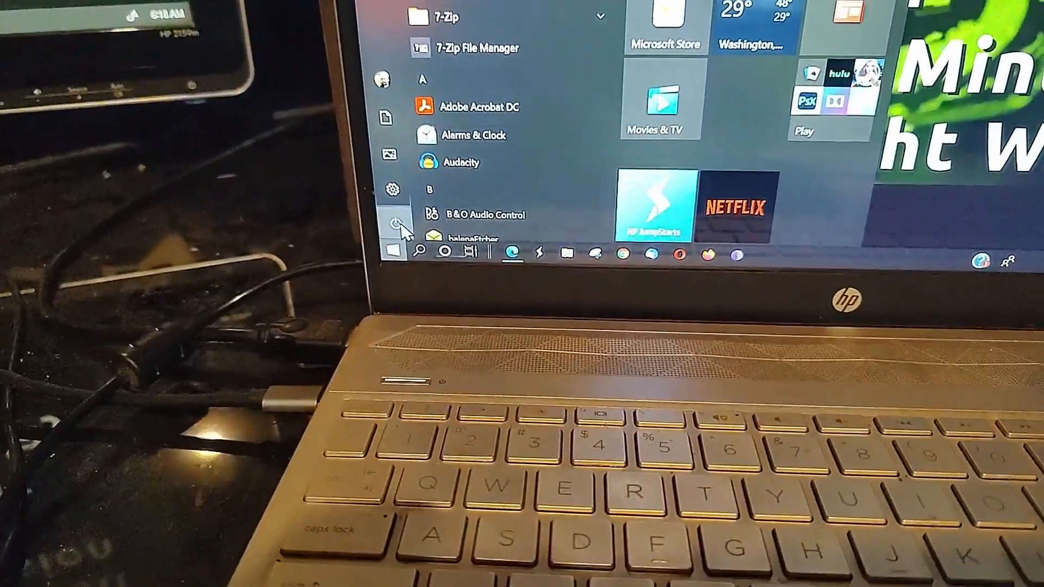
mouse_move(402, 201)
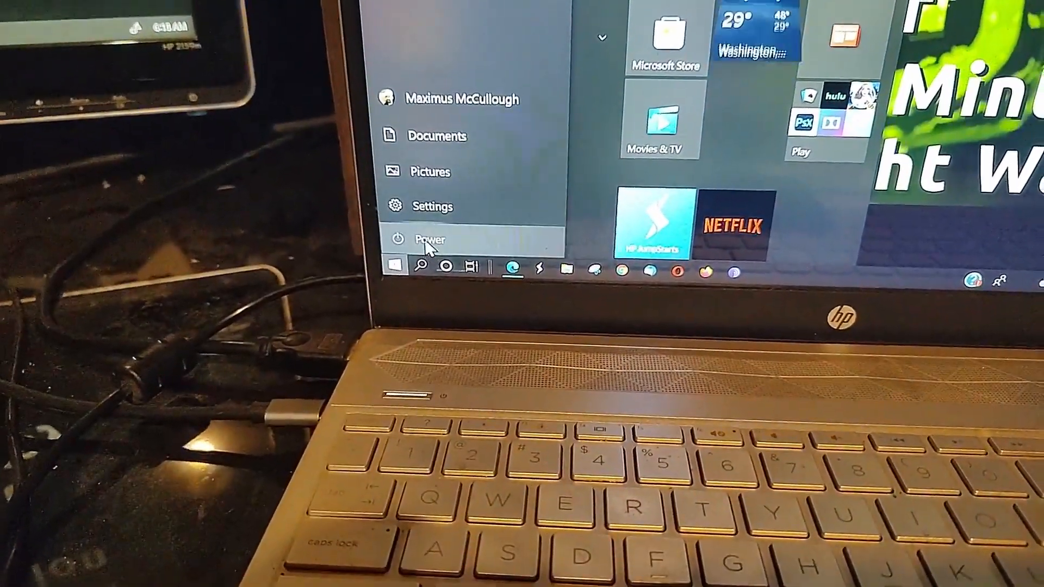
left_click(430, 249)
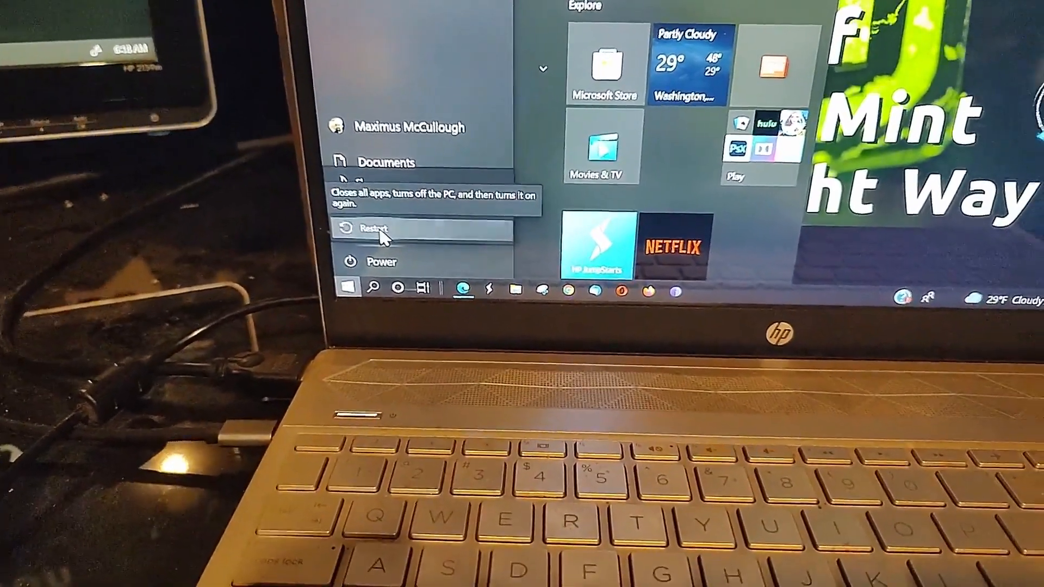
left_click(428, 214)
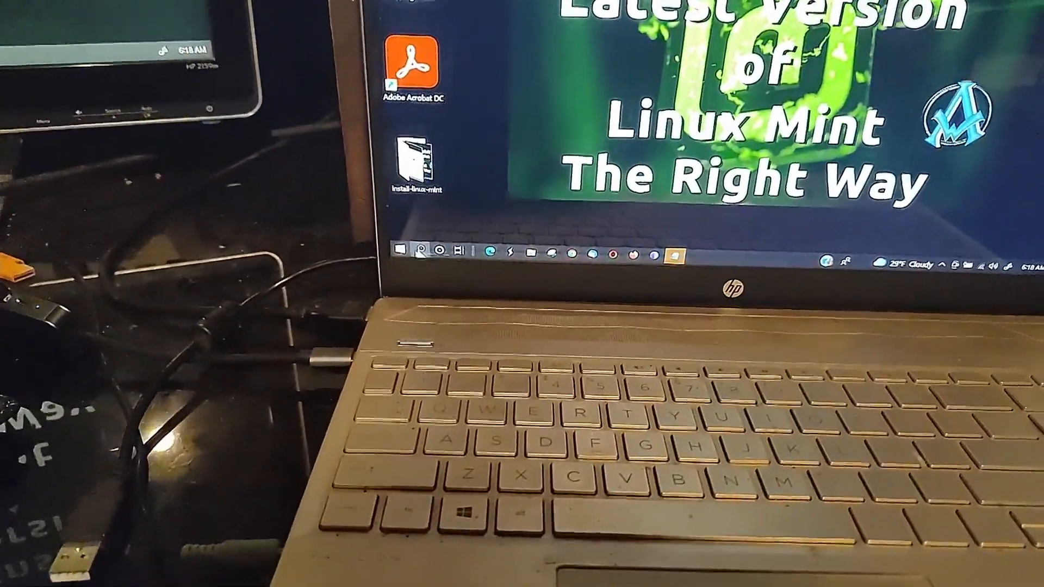
left_click(400, 249)
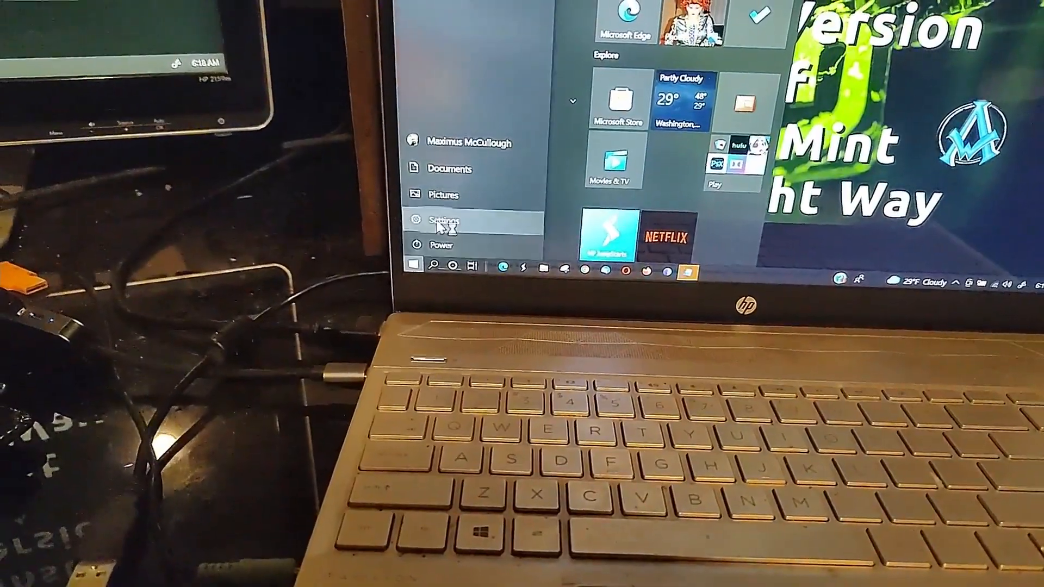
left_click(440, 245)
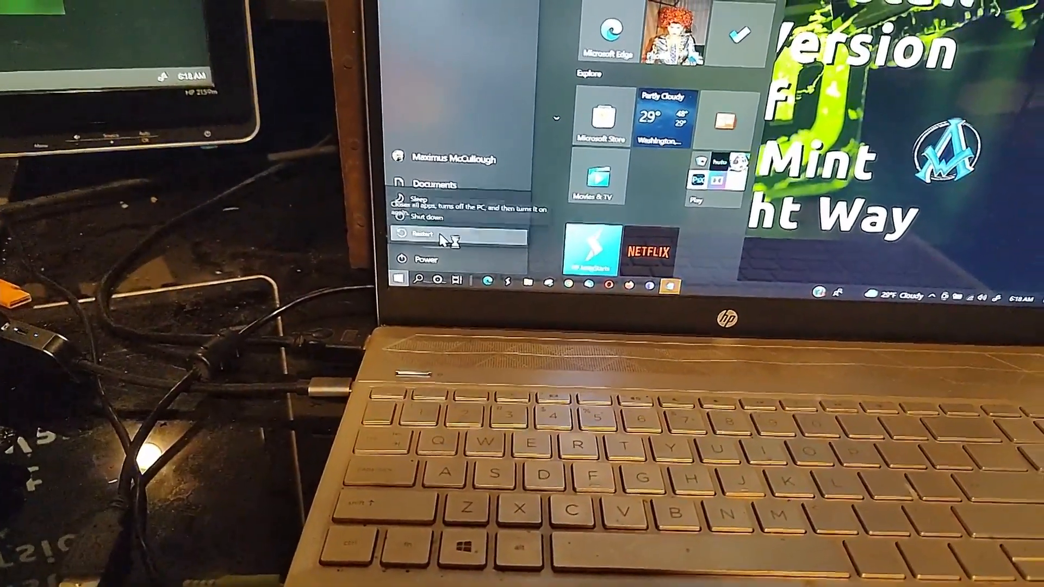
left_click(430, 231)
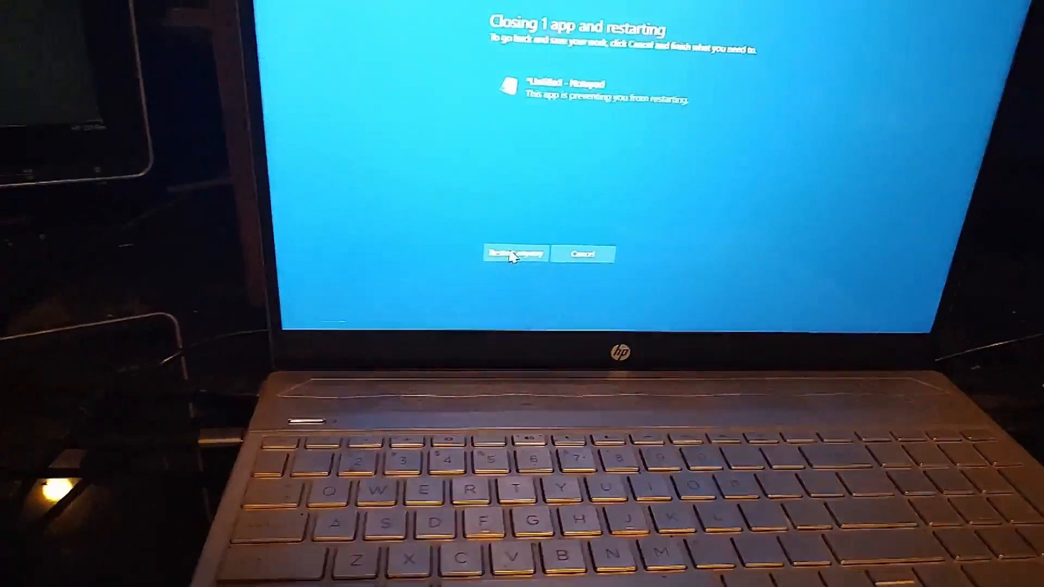
left_click(514, 254)
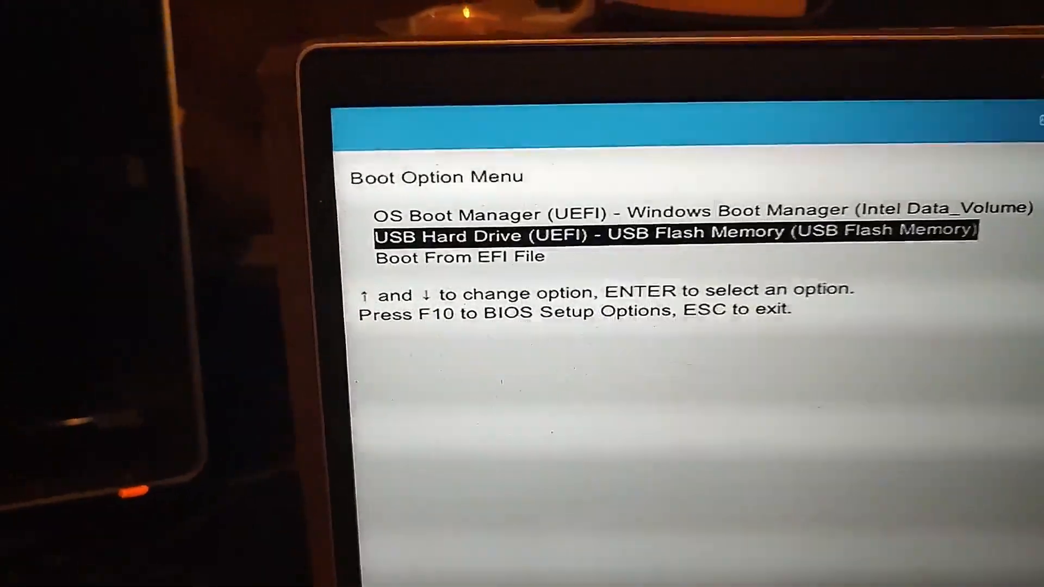
- Boot from the USB Hard Drive (UEFI) flash memory, continue the boot and start Linux Mint 20.2 Cinnamon 64-bit
key("Return")
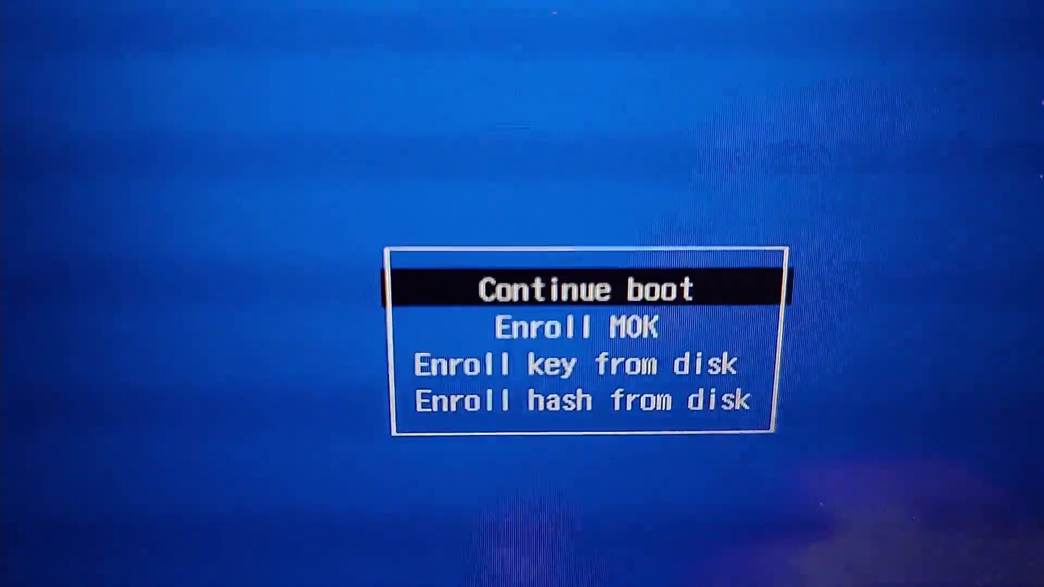
key("Return")
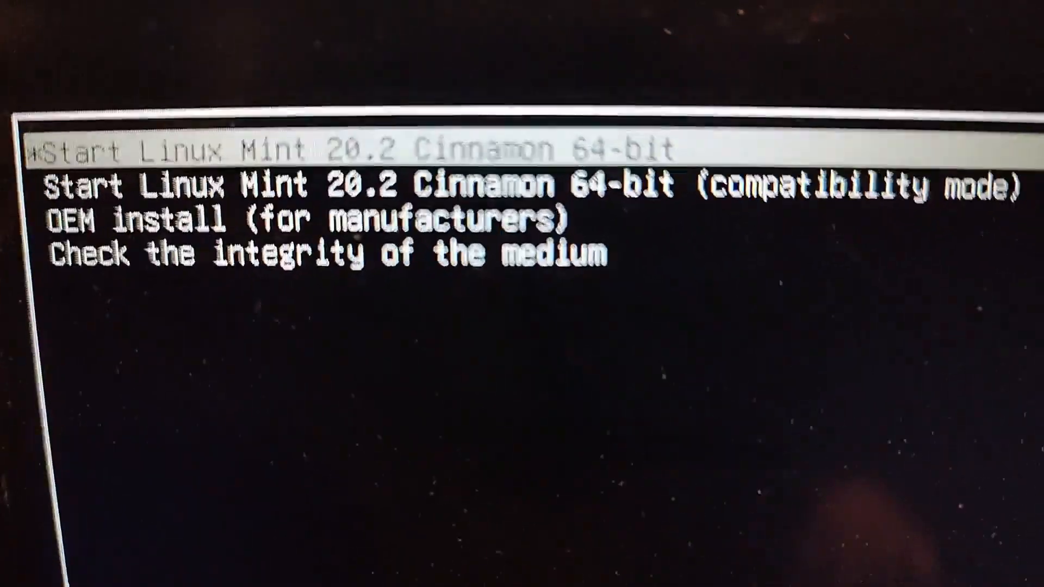
key("Return")
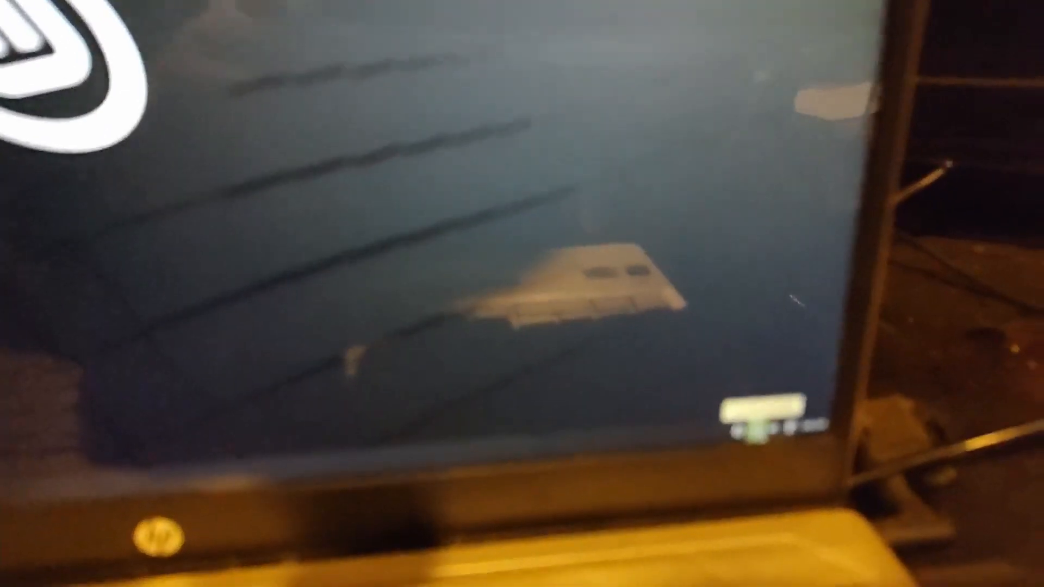
left_click(925, 422)
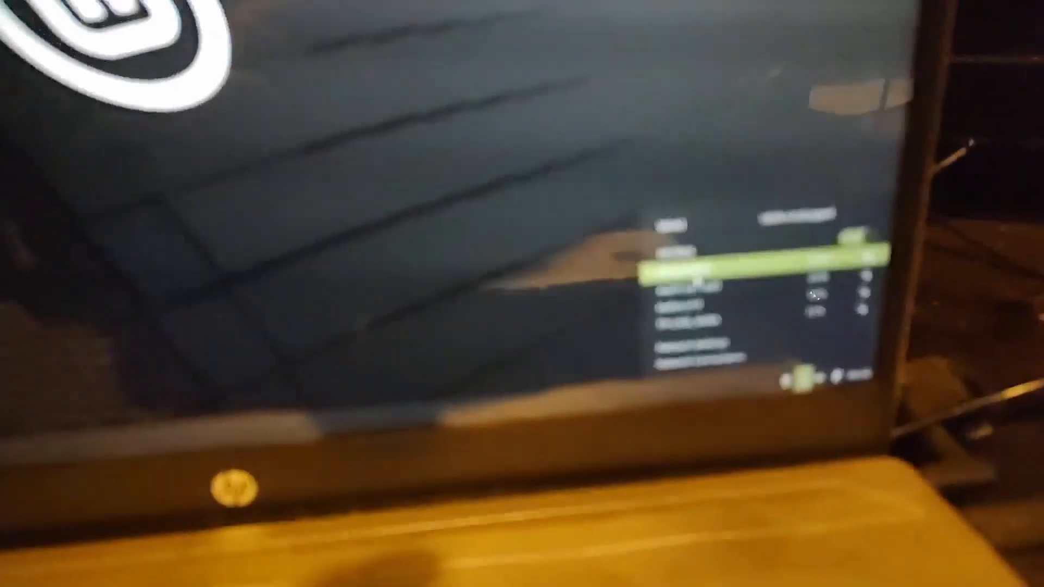
left_click(814, 283)
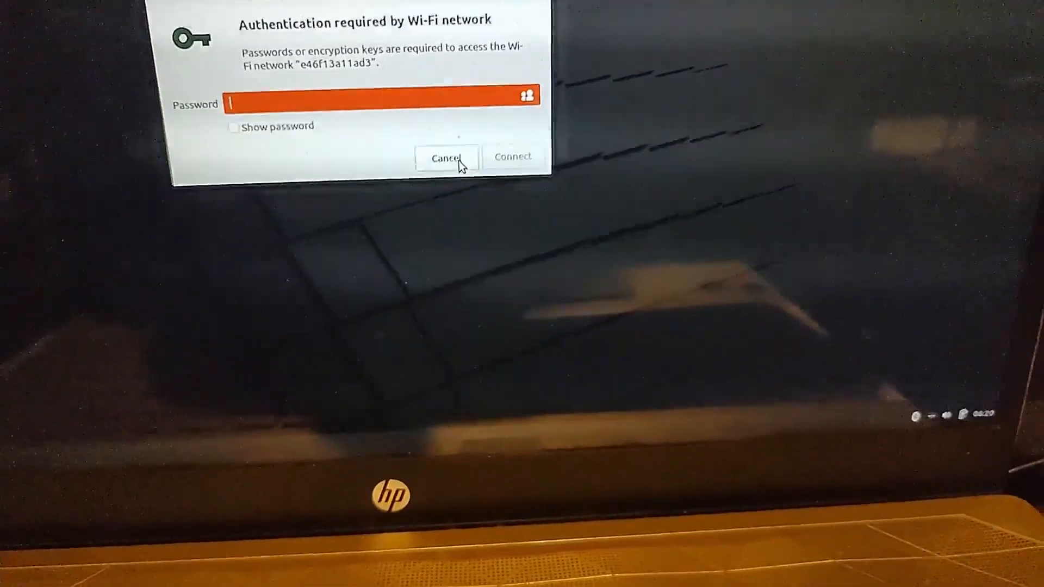
left_click(458, 161)
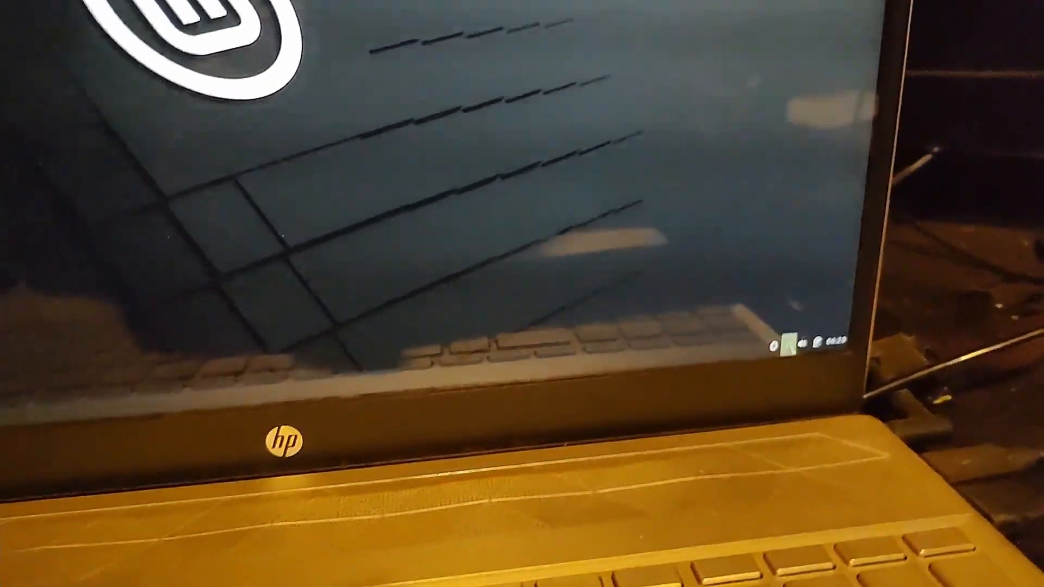
- Connect the live session to the NETGEAR97 wireless network by entering the Wi-Fi password
left_click(830, 328)
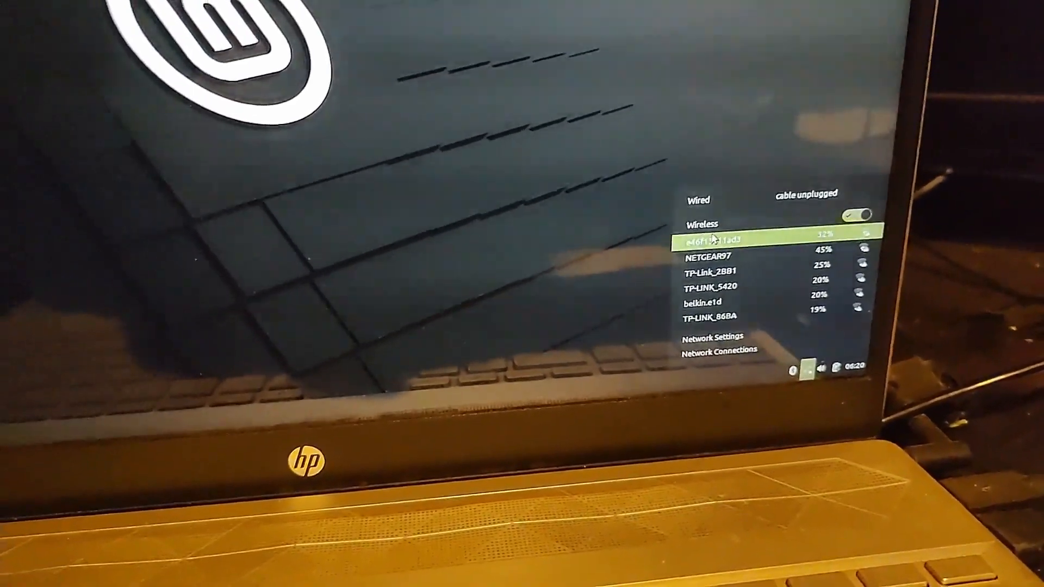
left_click(723, 250)
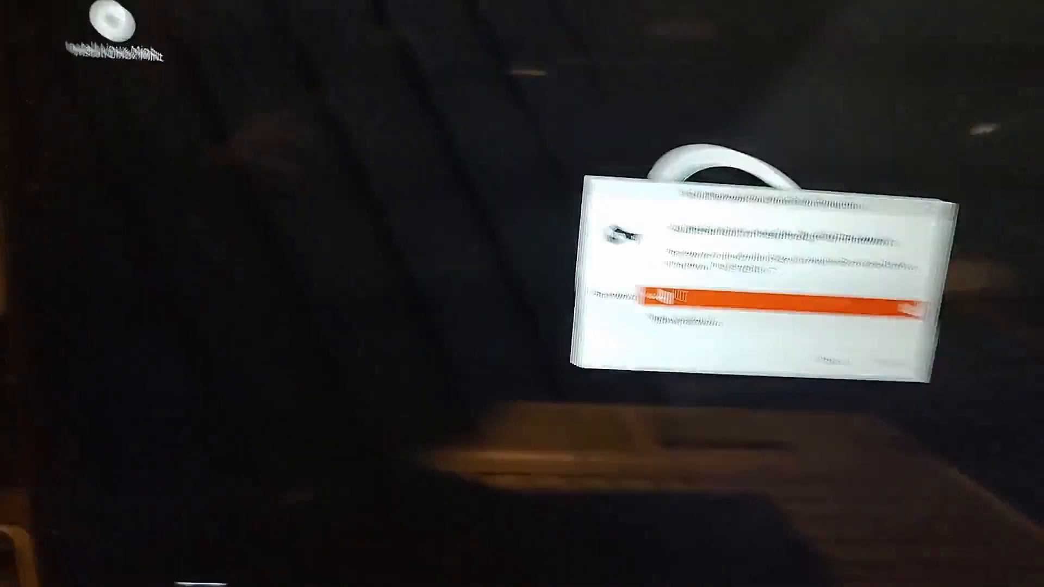
type("•••")
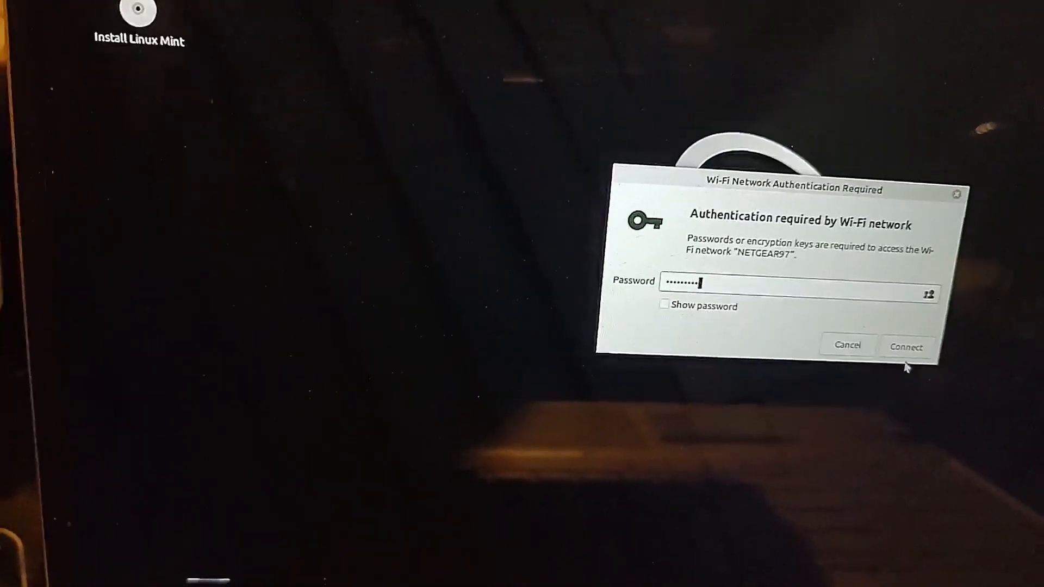
left_click(893, 325)
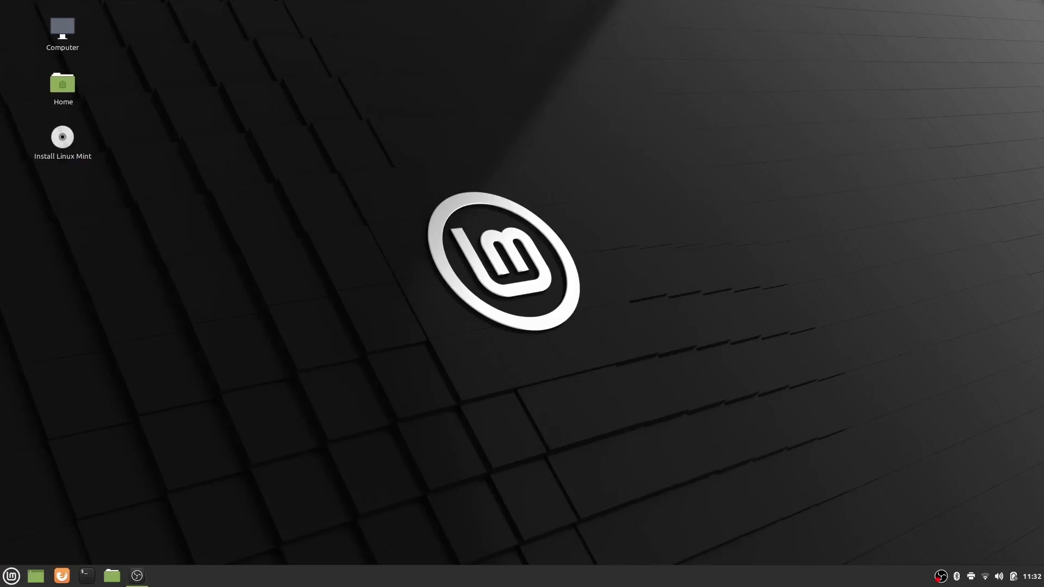
- Launch the Linux Mint installer and accept English as language and English (US) as keyboard layout
double_click(62, 138)
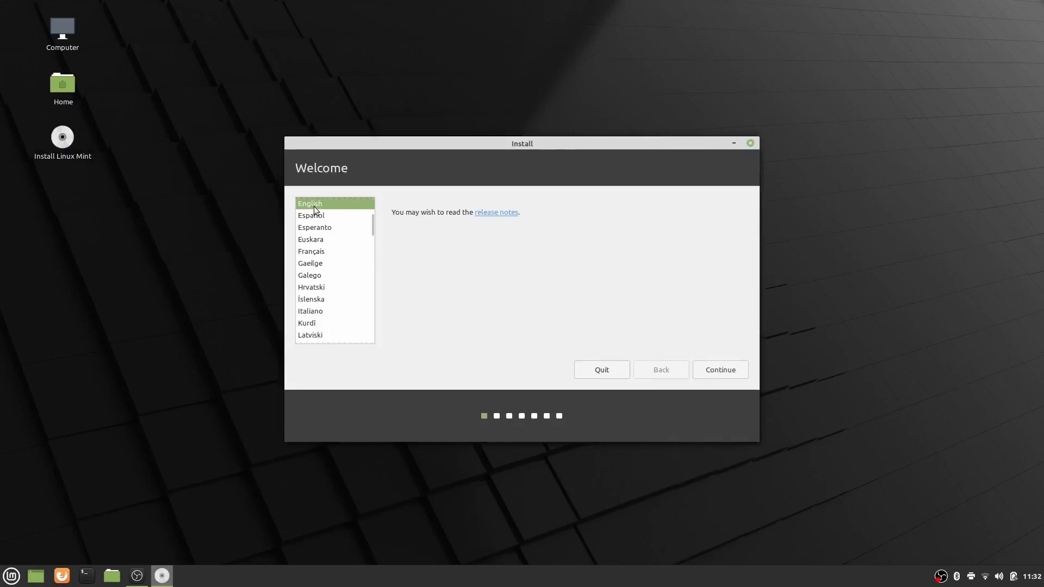
left_click(725, 374)
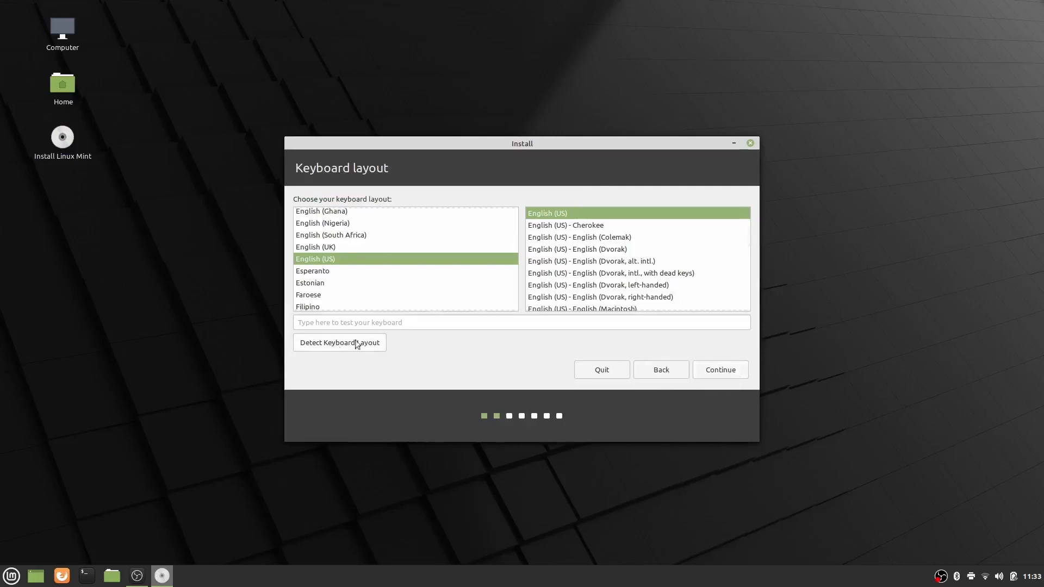
left_click(726, 374)
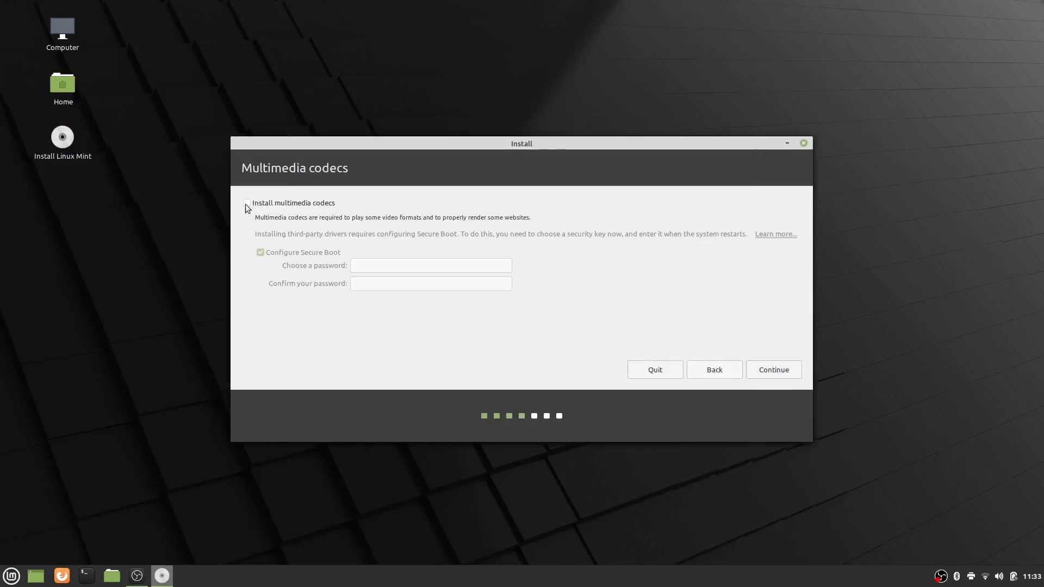
- Enable installing multimedia codecs and enter and confirm the Secure Boot password
left_click(247, 203)
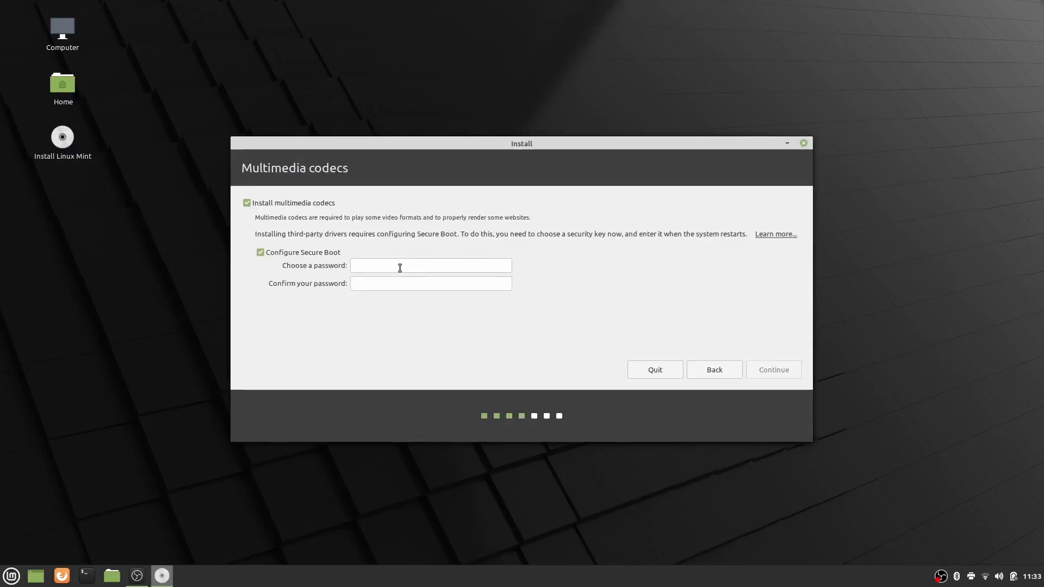
type("●●●●")
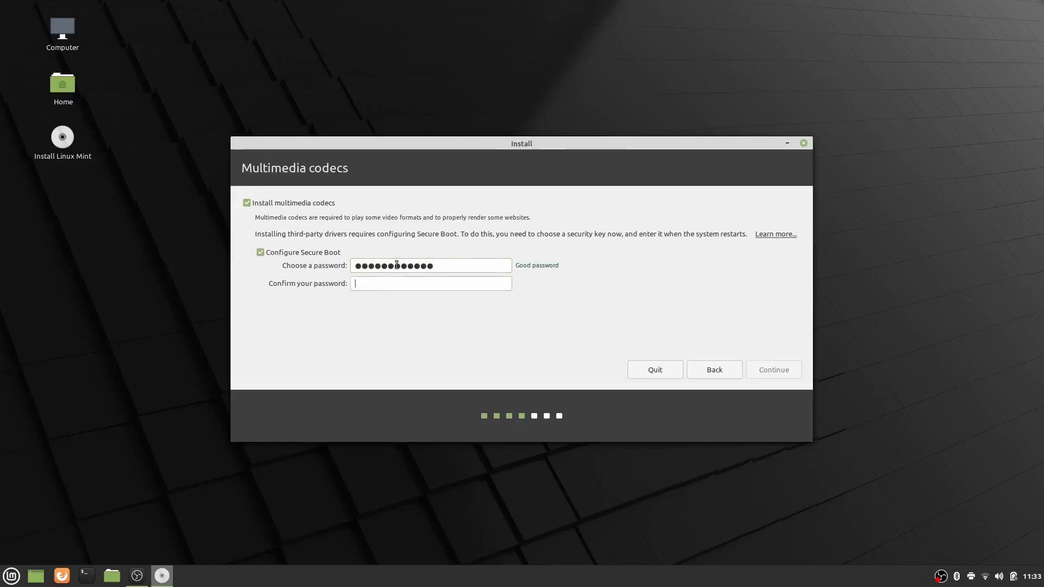
type("●●●●")
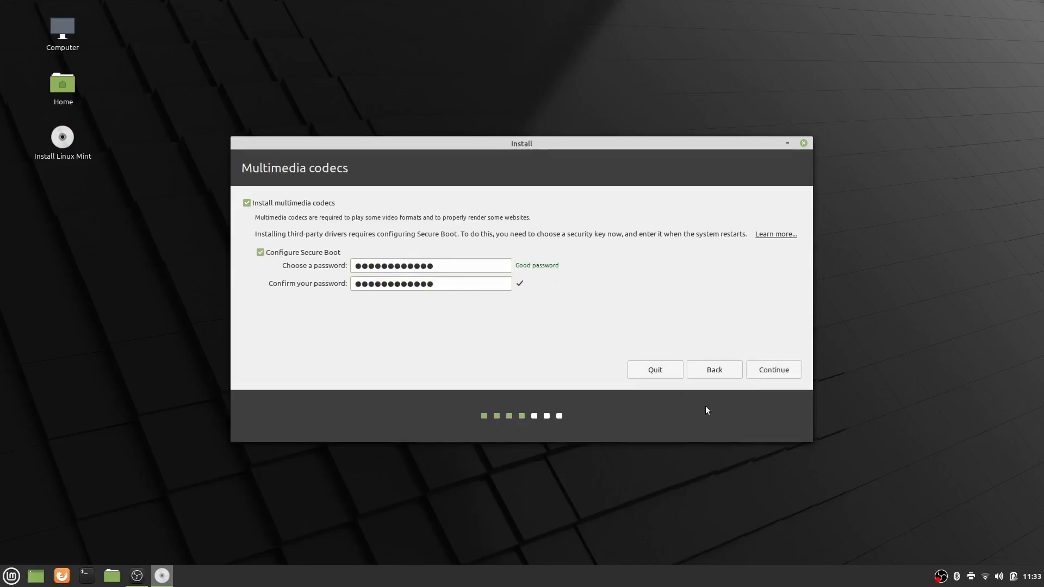
- Choose the Something else installation type and continue to manual partitioning, moving the installer window out of the way
left_click(778, 373)
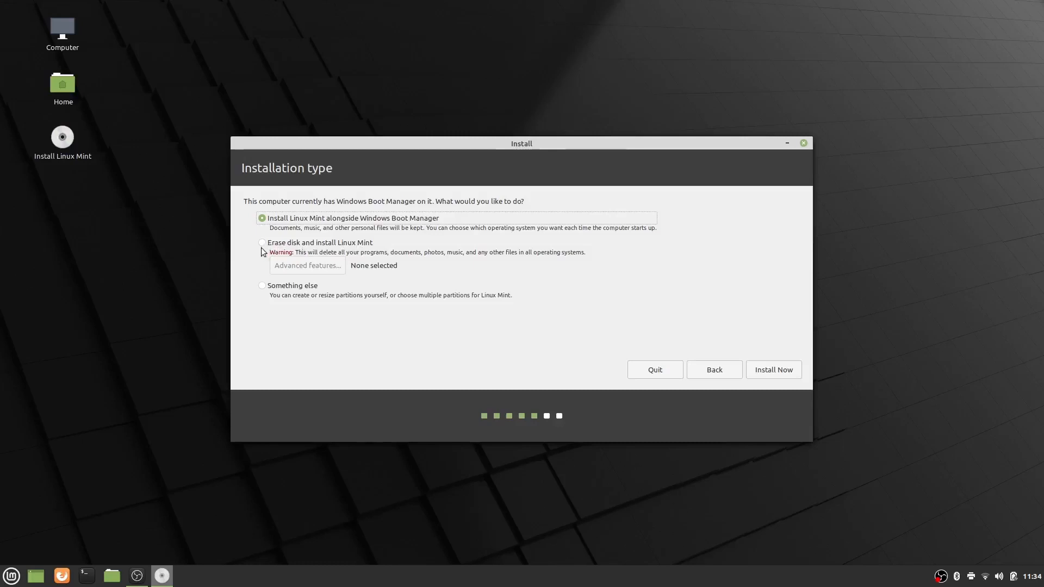
left_click(262, 287)
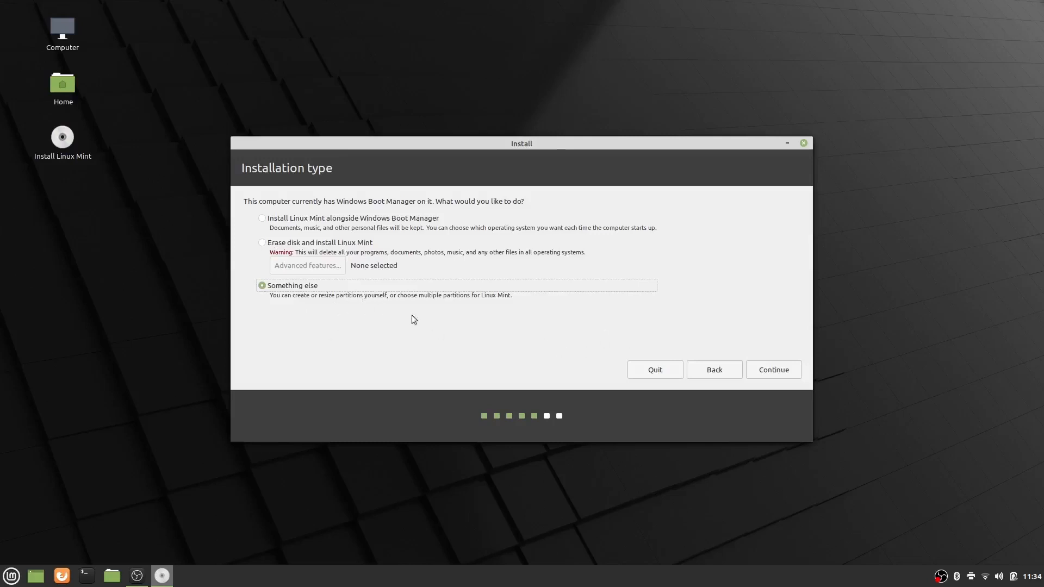
left_click(776, 374)
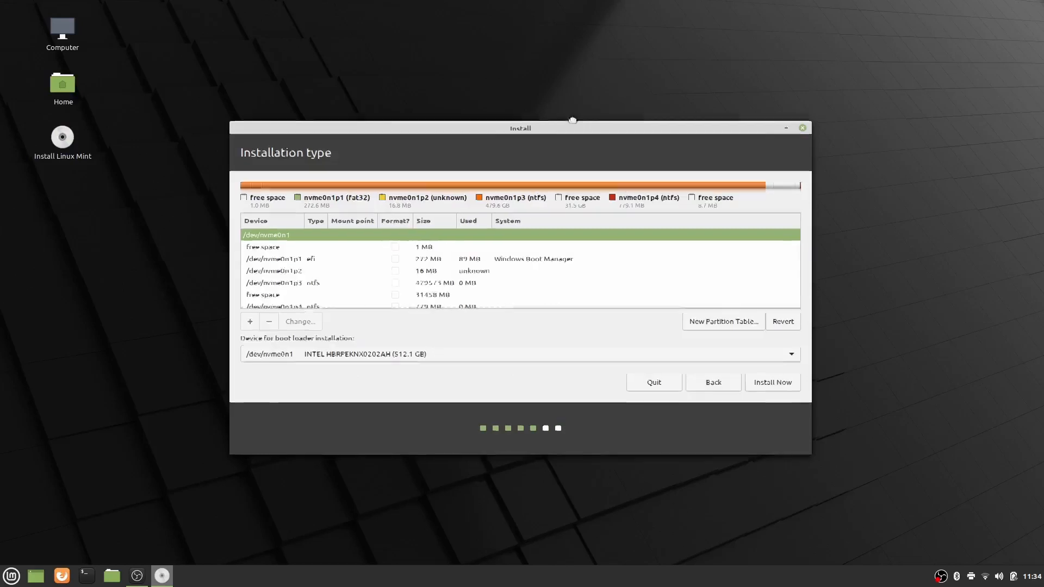
left_click_drag(579, 129, 487, 7)
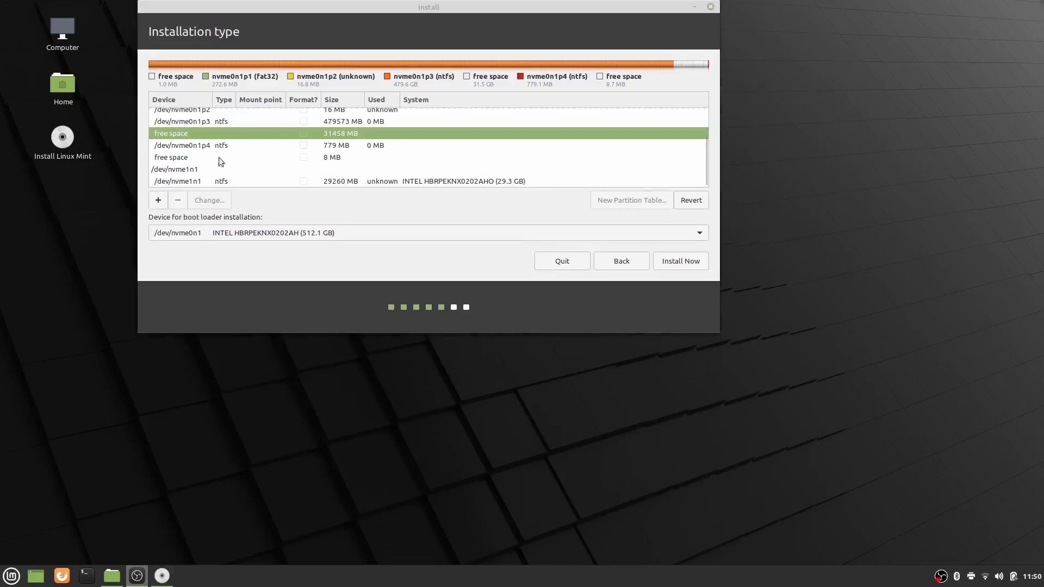
- Create a 512 MB primary EFI System Partition at the beginning of the 31458 MB free space
left_click(184, 138)
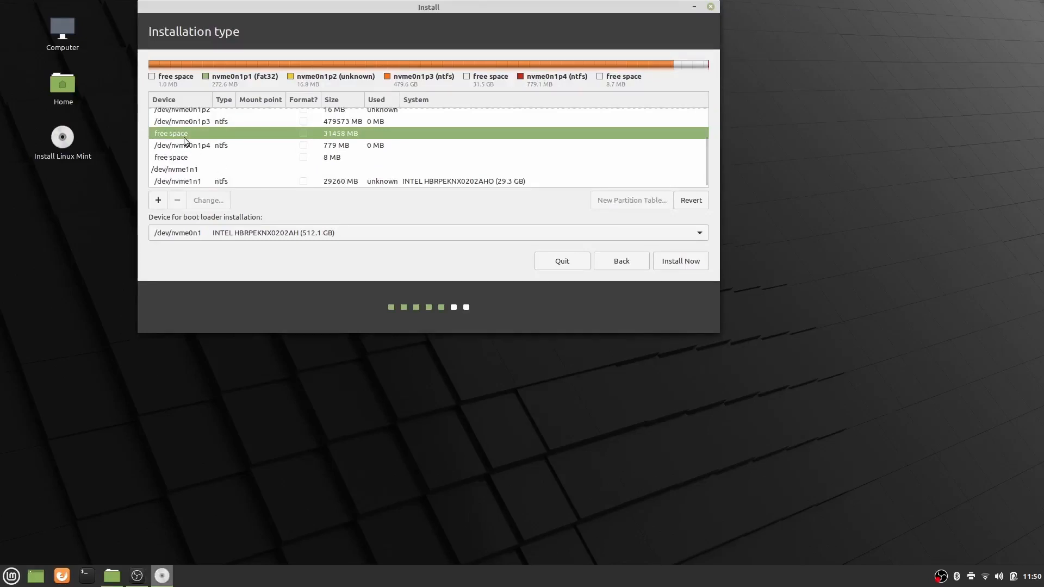
left_click(158, 200)
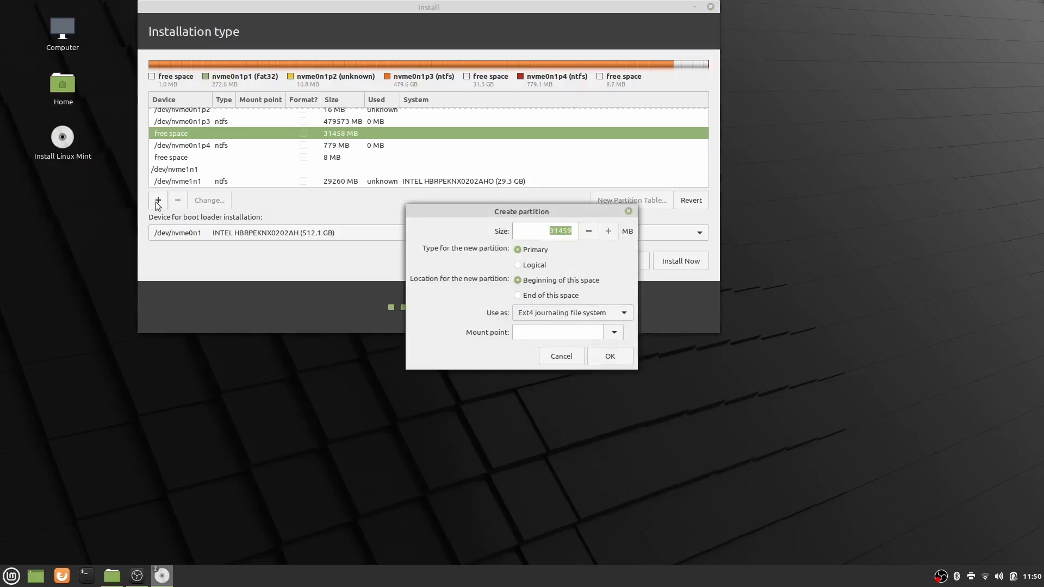
type("512")
left_click(567, 314)
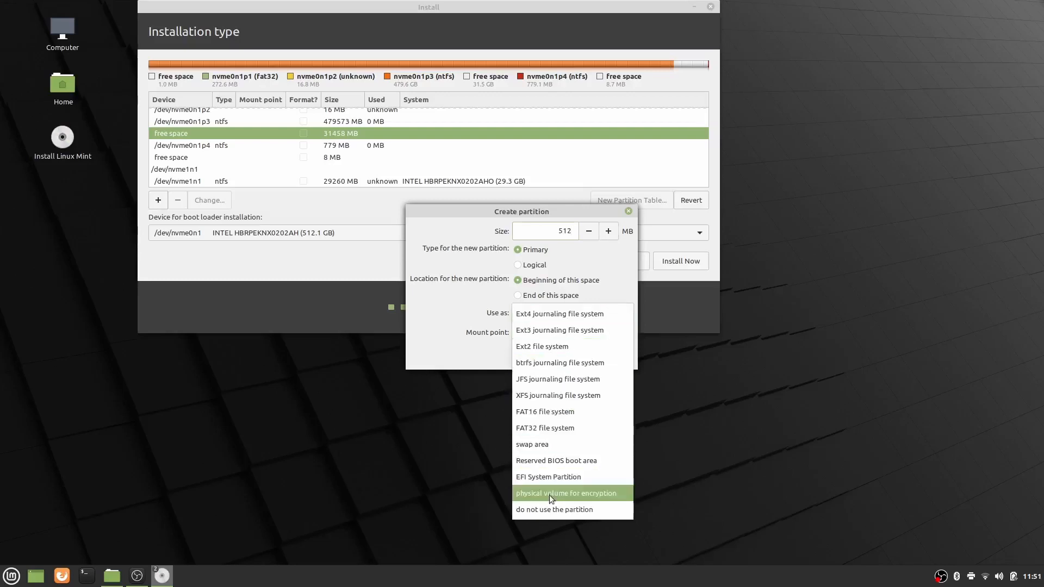
left_click(549, 478)
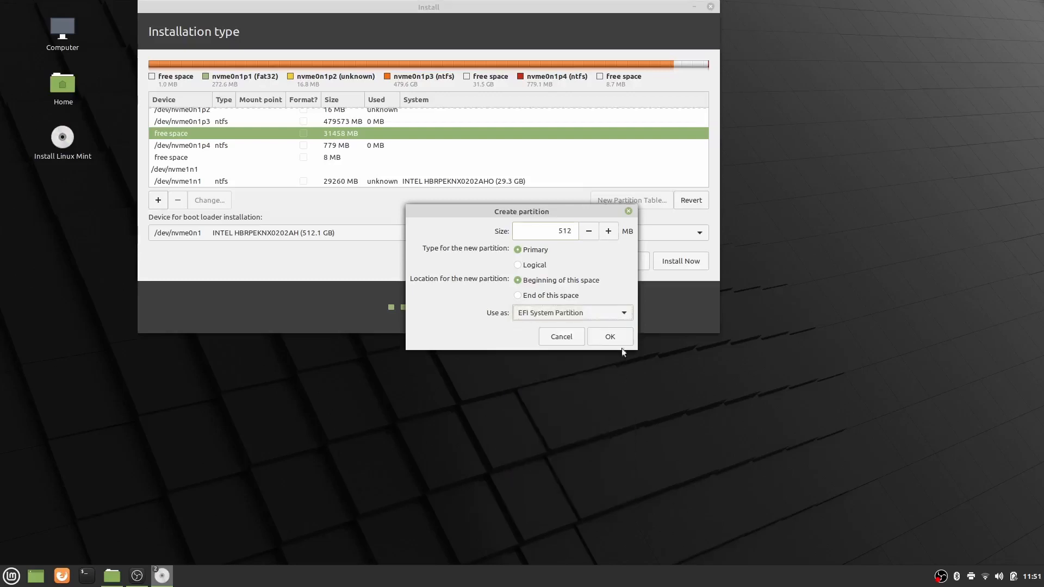
left_click(610, 337)
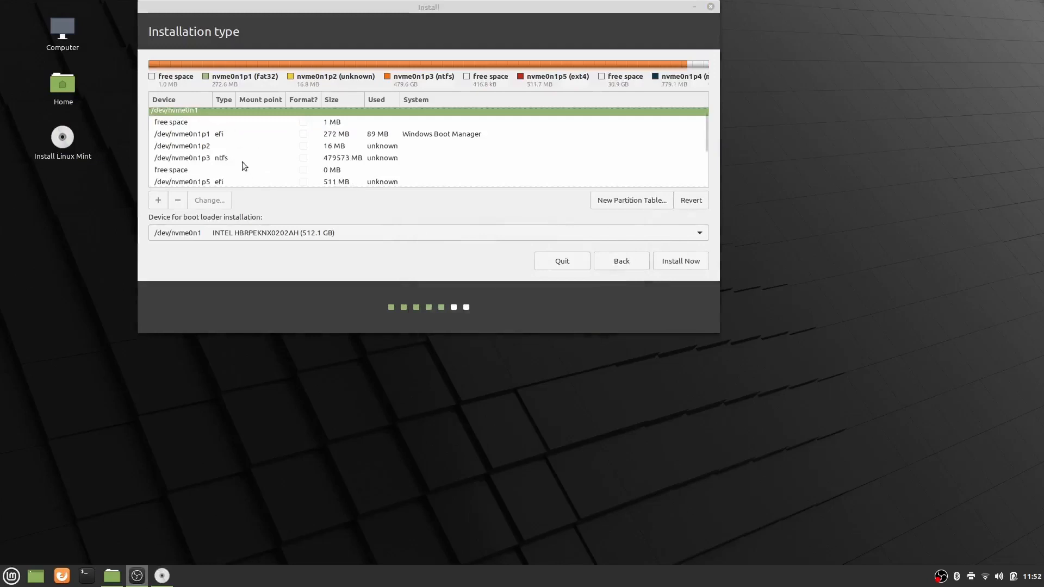
- Create an 8000 MB primary swap area in the large free space after the new EFI partition
scroll(238, 160, "down", 2)
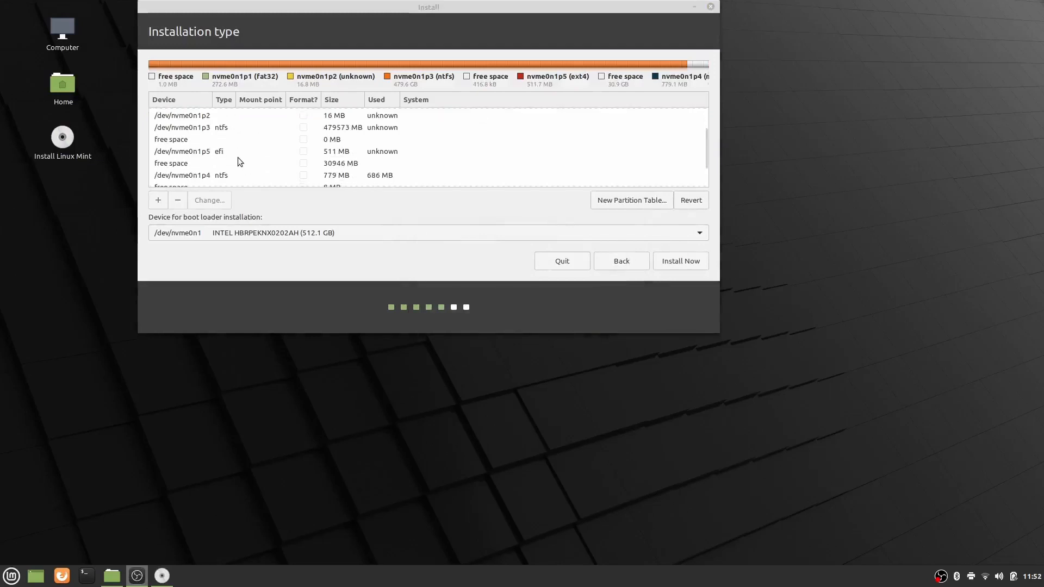
left_click(172, 168)
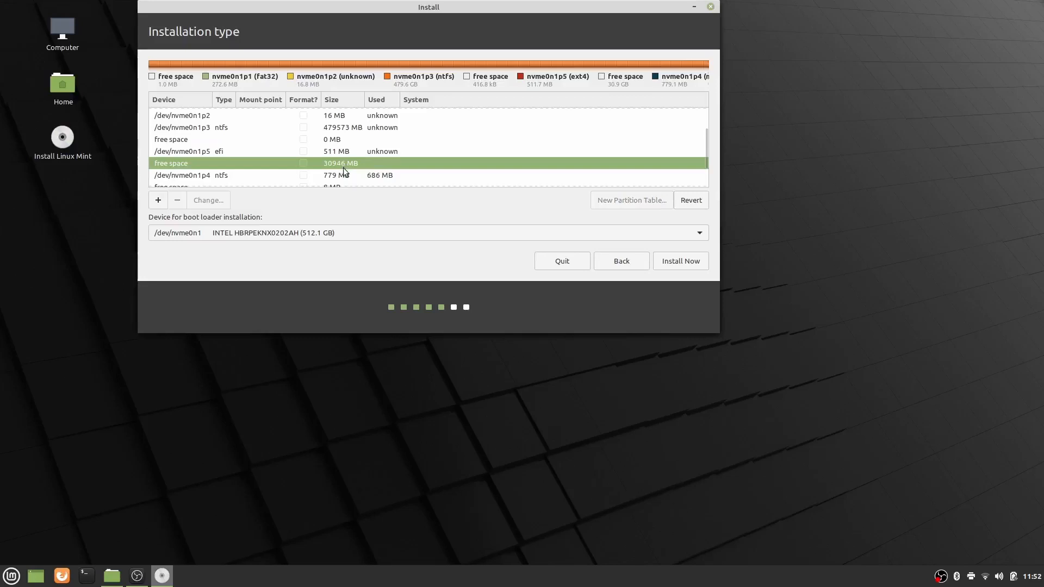
left_click(158, 200)
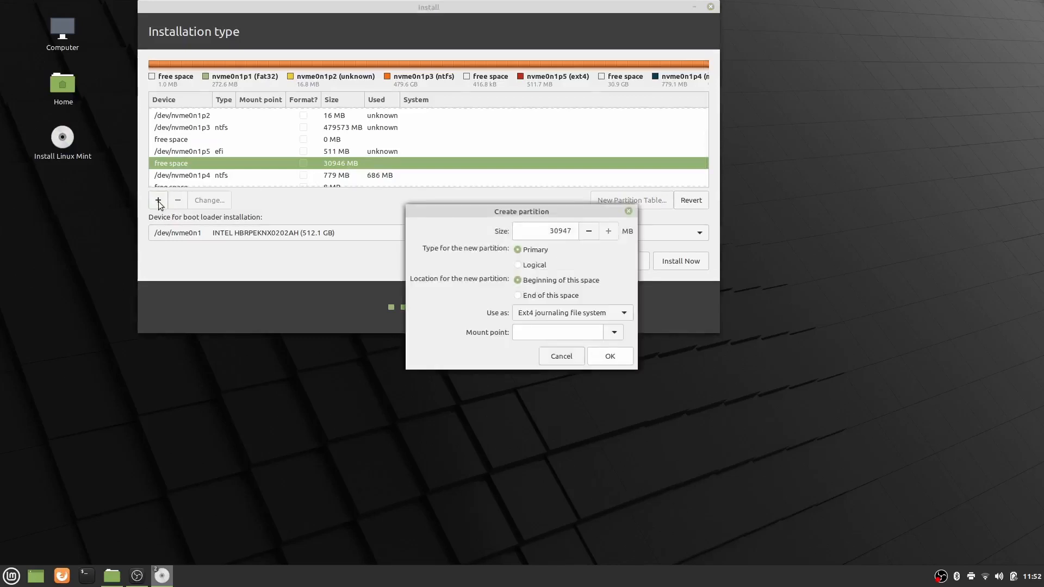
double_click(553, 231)
type("800")
type("0")
left_click(567, 313)
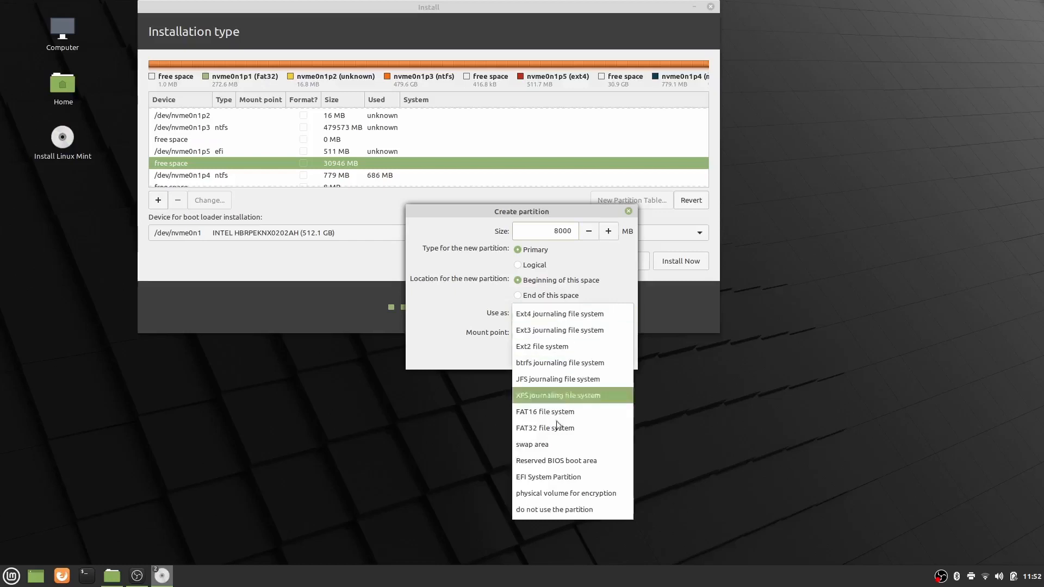
left_click(559, 446)
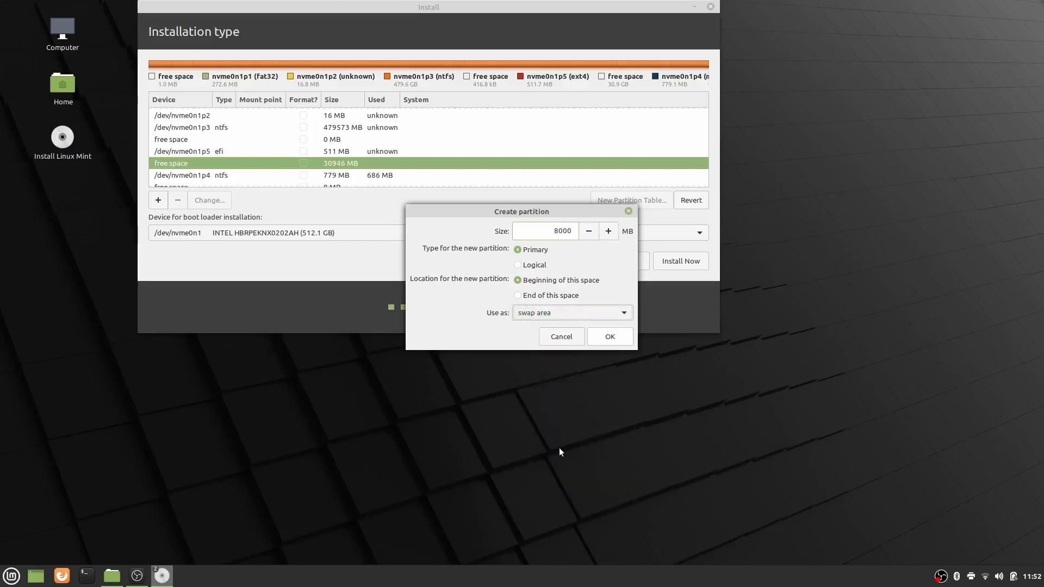
left_click(611, 338)
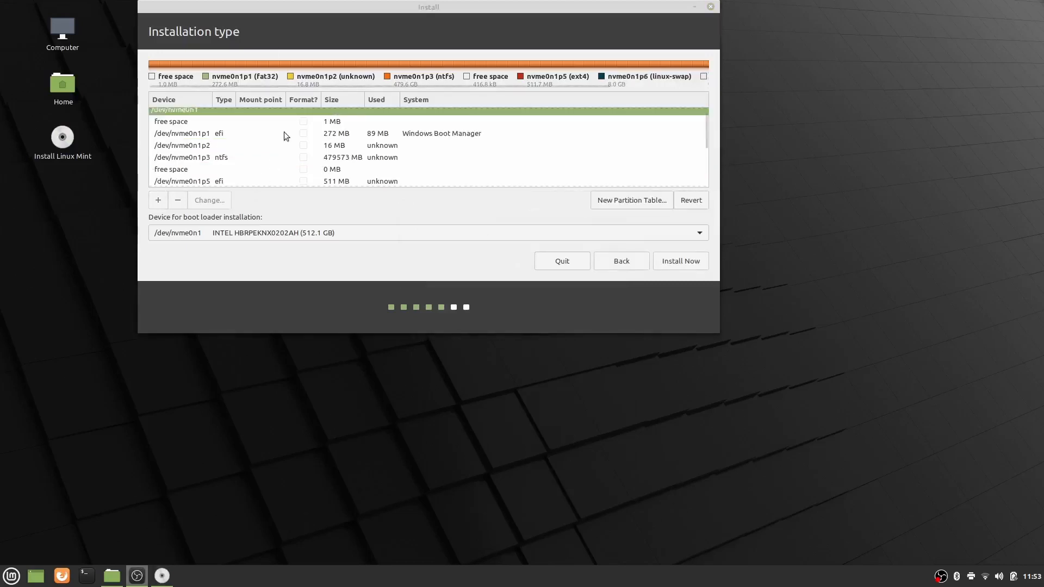
- Create an Ext4 journaling file system partition with mount point / using all the free space after the swap partition
scroll(284, 135, "down", 3)
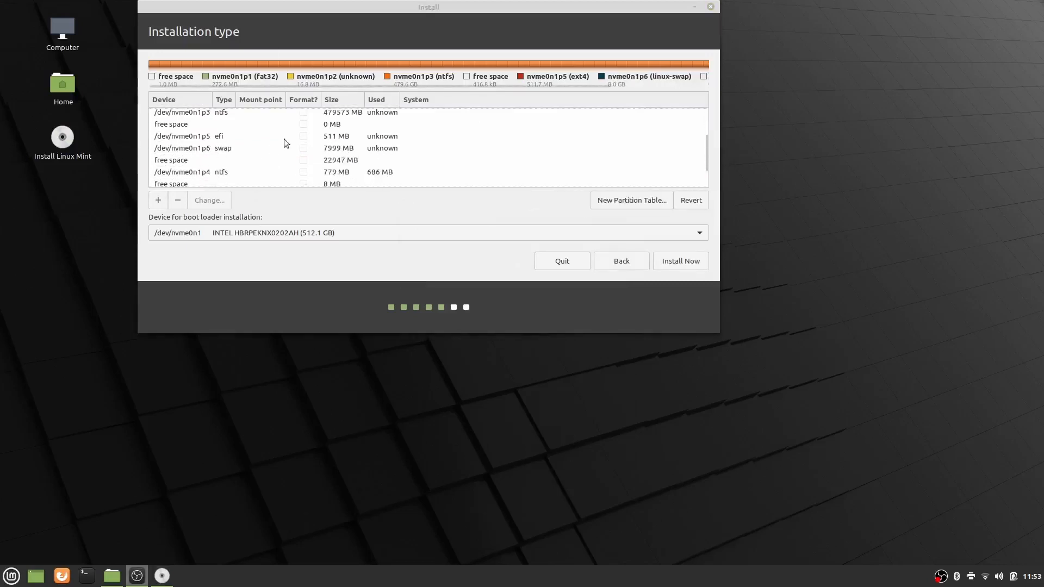
left_click(174, 159)
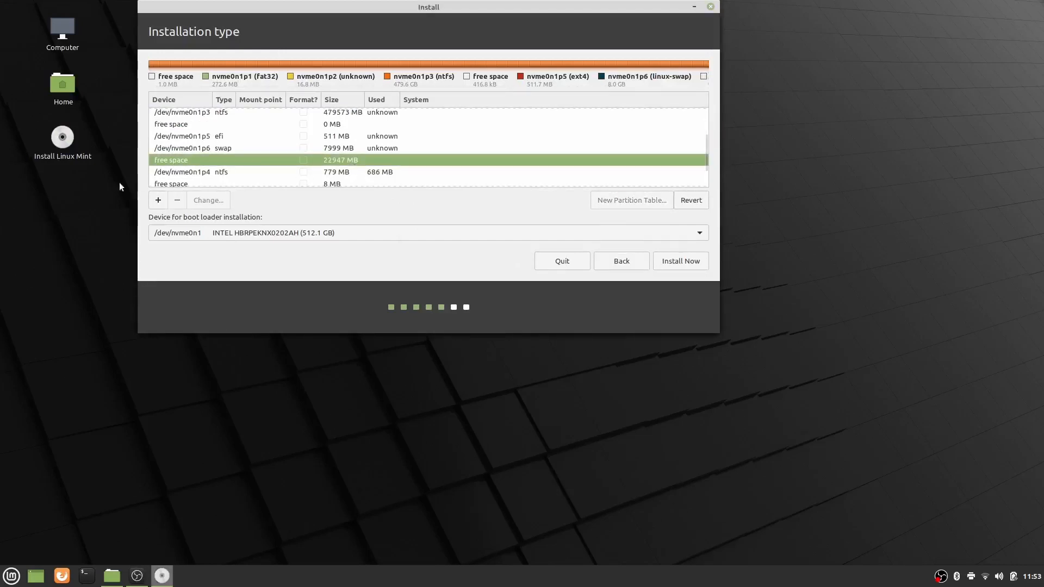
left_click(158, 201)
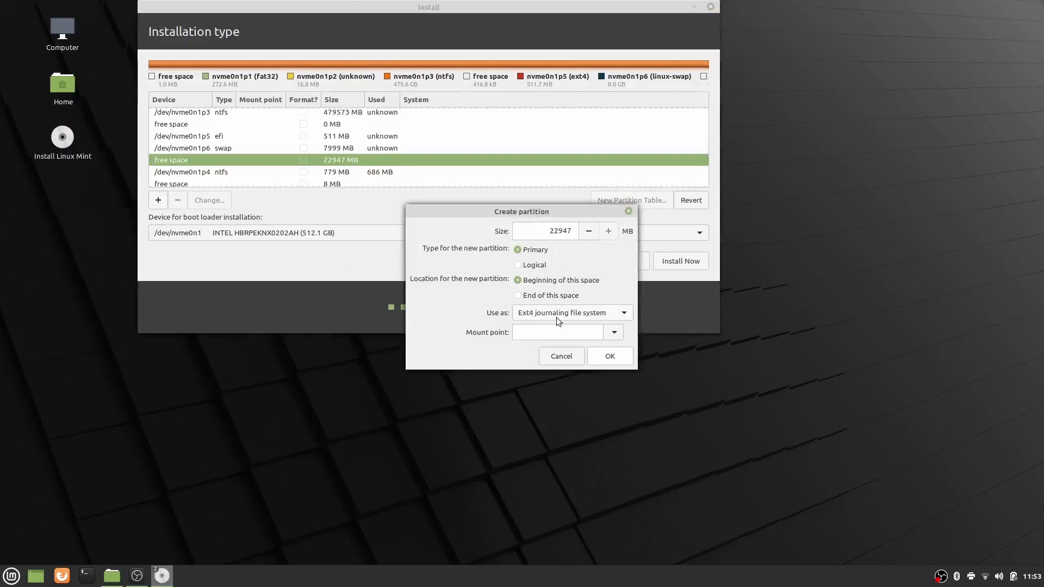
left_click(606, 314)
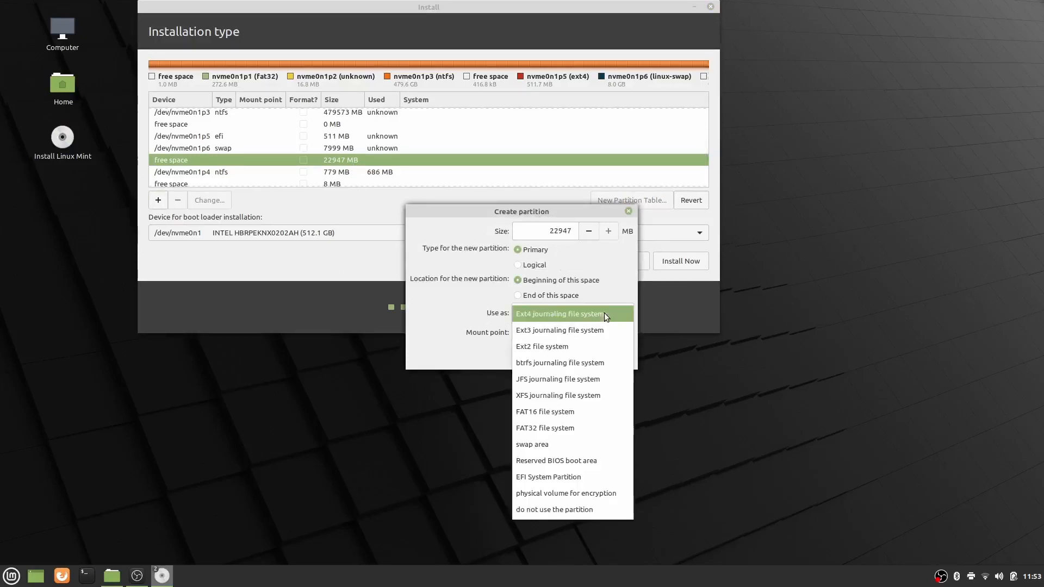
left_click(557, 318)
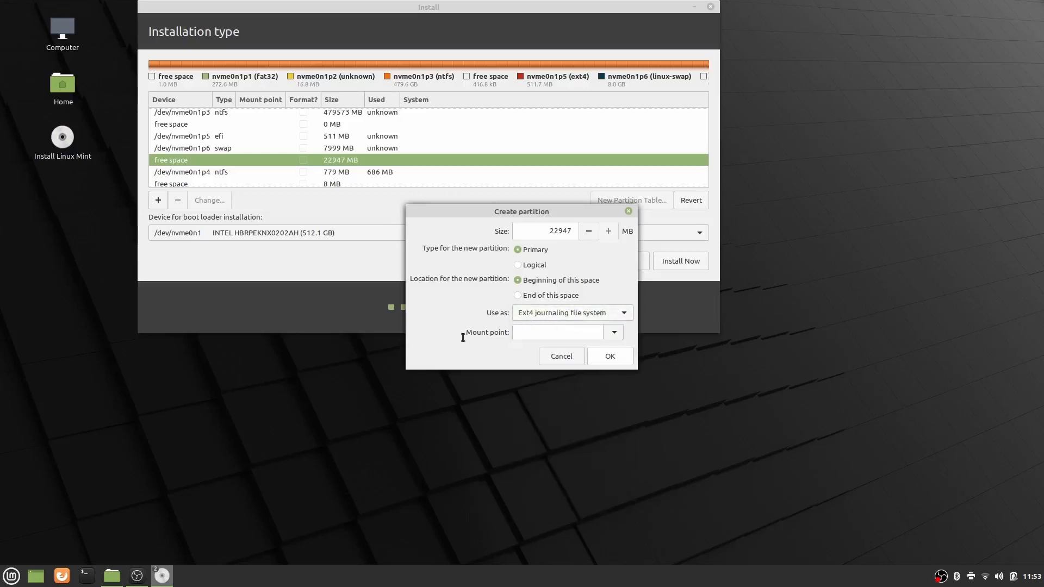
left_click(614, 333)
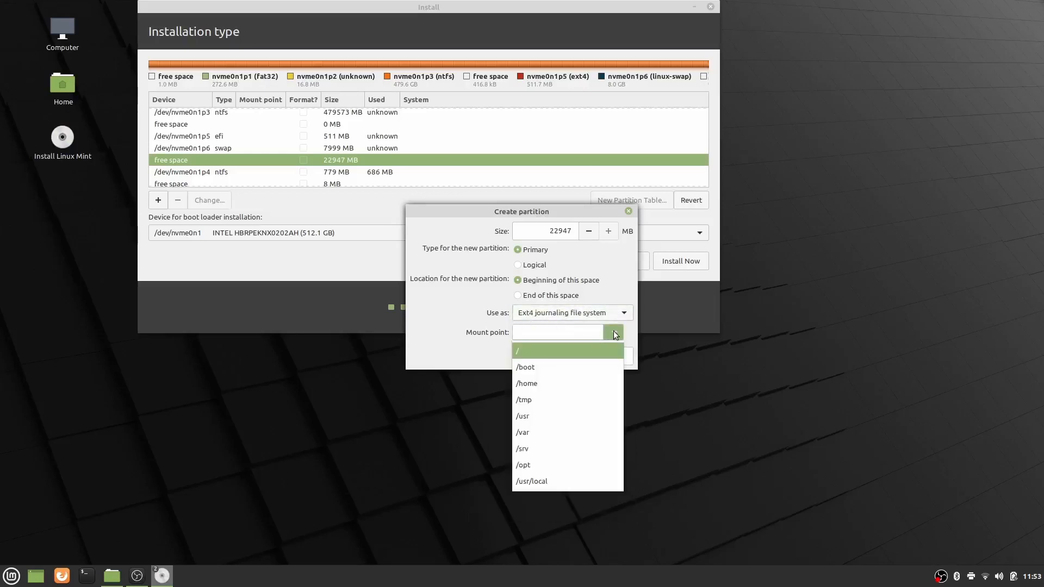
left_click(524, 355)
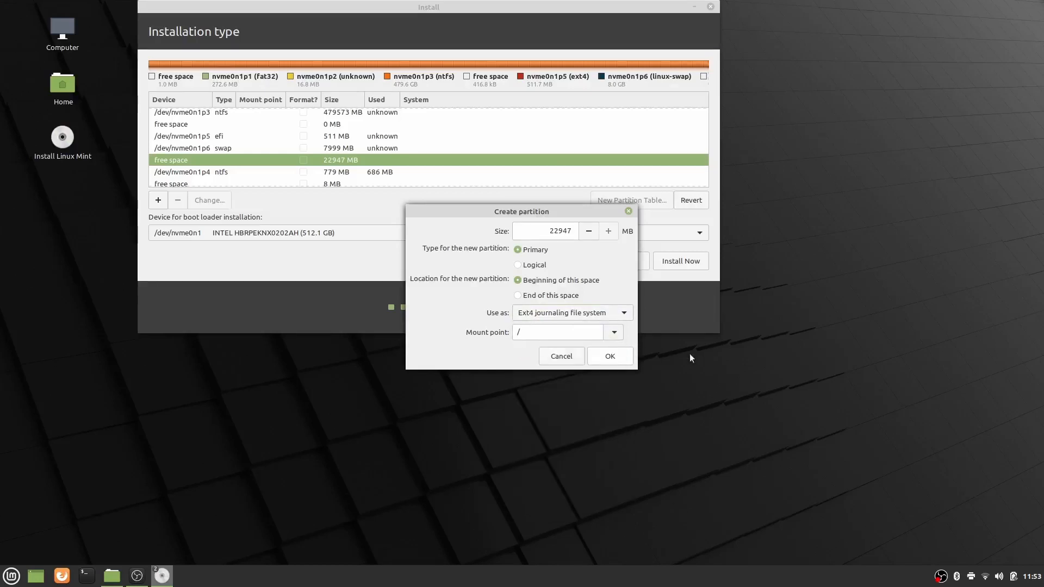
left_click(609, 357)
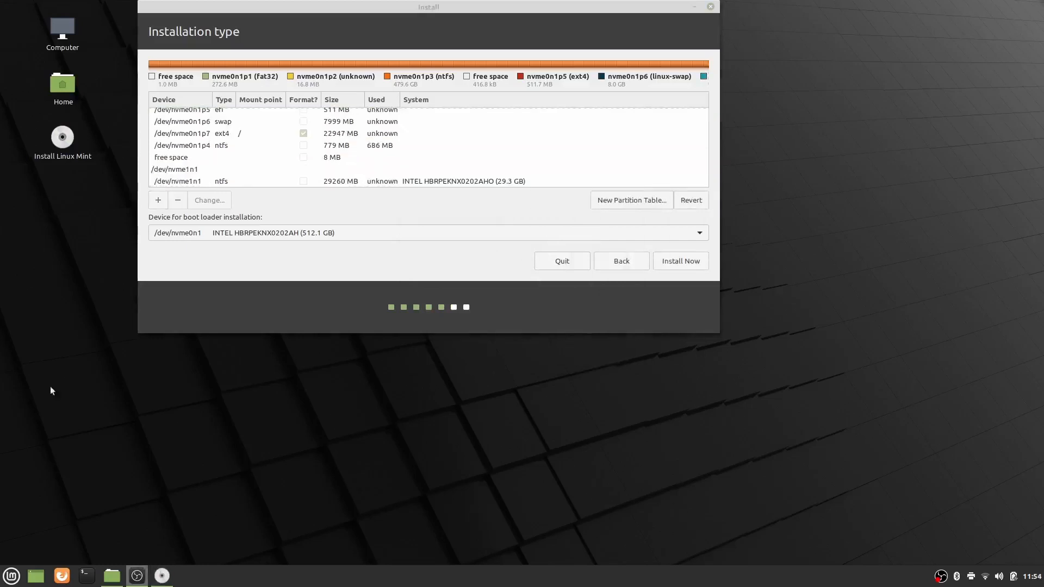
- Start the installation by writing the partition changes to disk and accept New York as the location
scroll(500, 154, "up", 3)
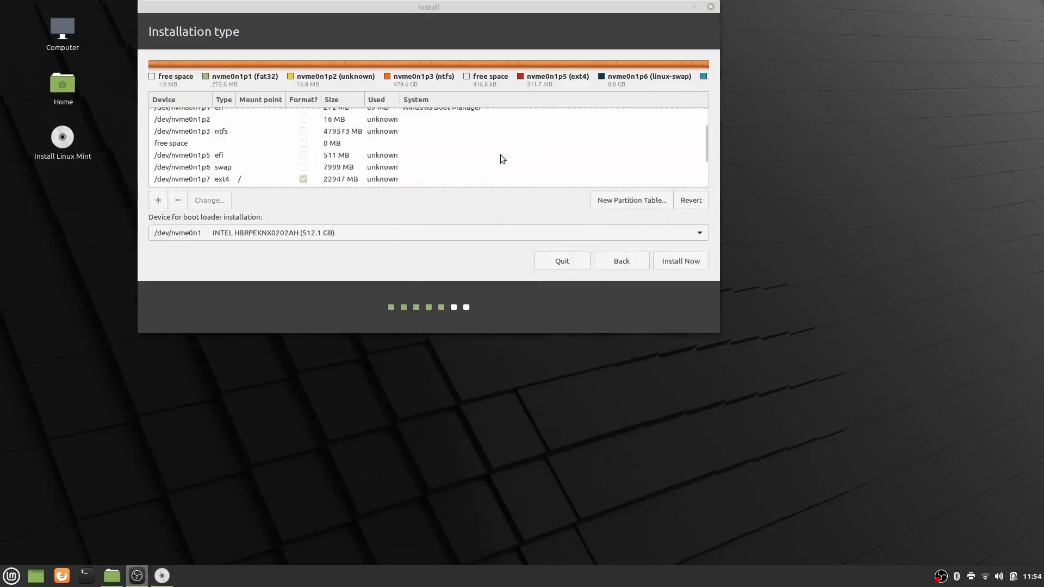
scroll(500, 155, "down", 3)
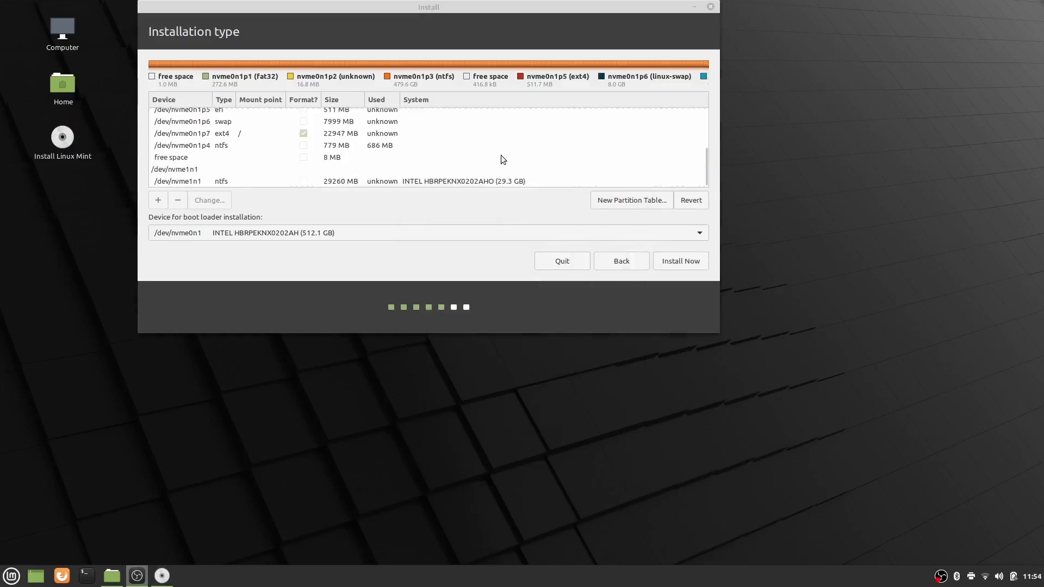
left_click(678, 260)
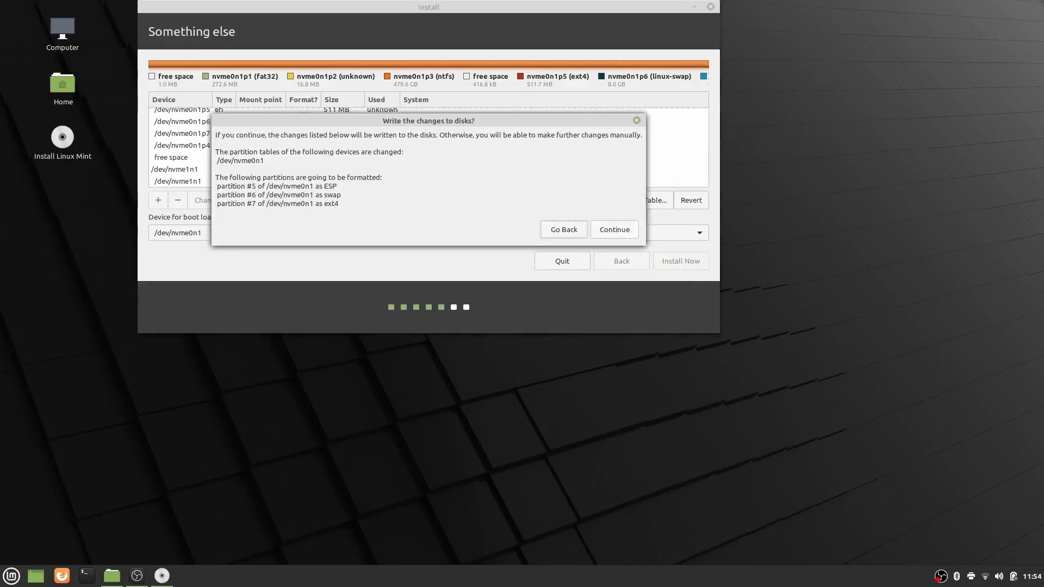
key("alt+Tab")
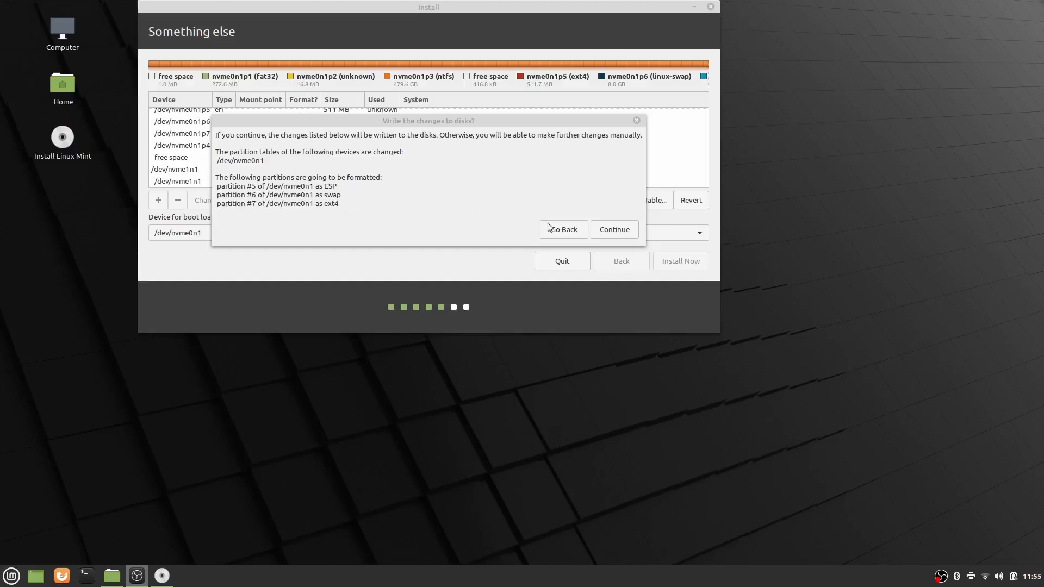
left_click(621, 232)
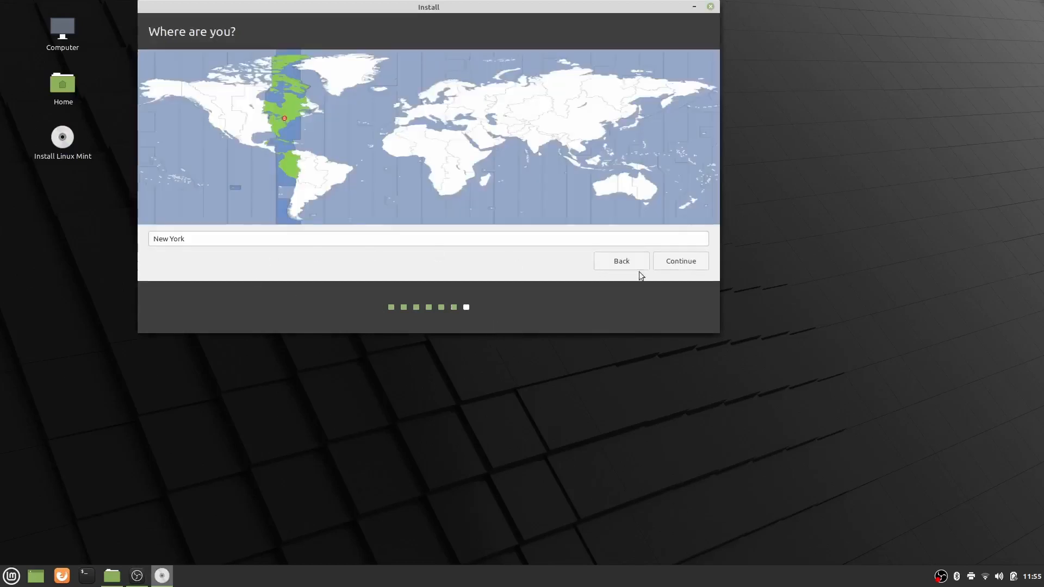
left_click(678, 262)
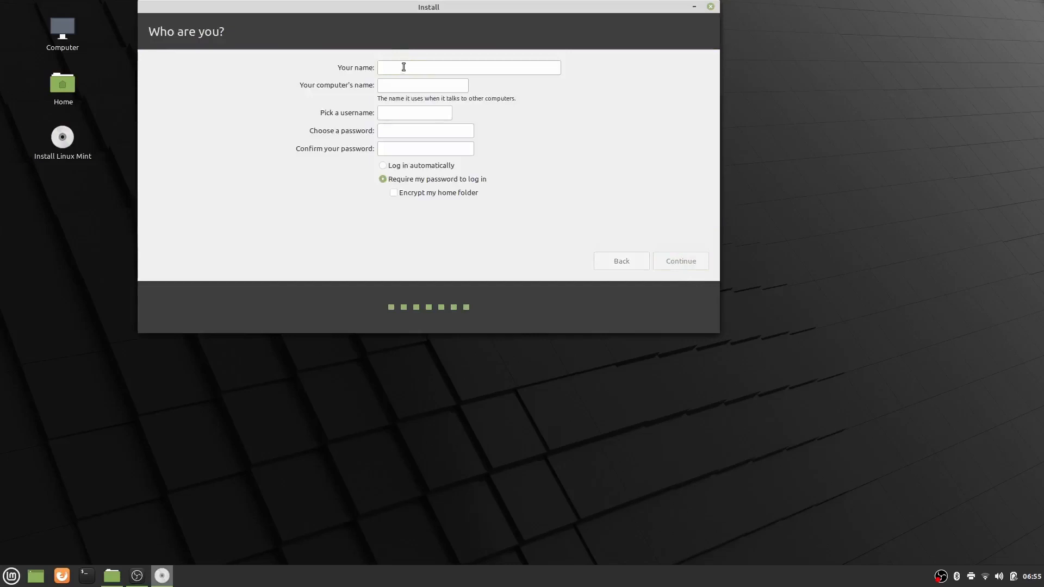
- Set up the account with the user's name and a confirmed account password, choose Log in automatically and continue
type("Maximus")
key("Tab")
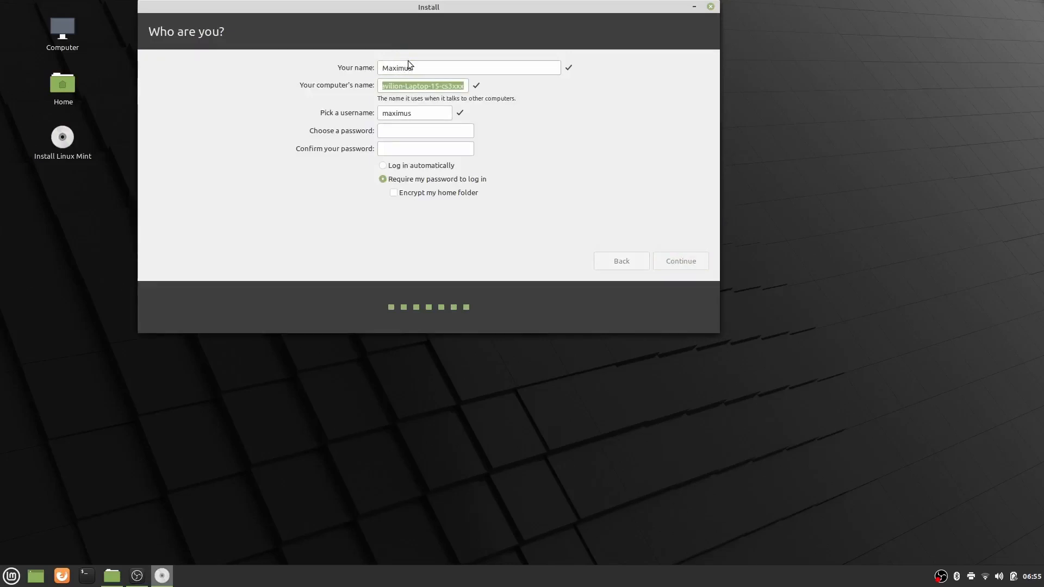
key("Tab")
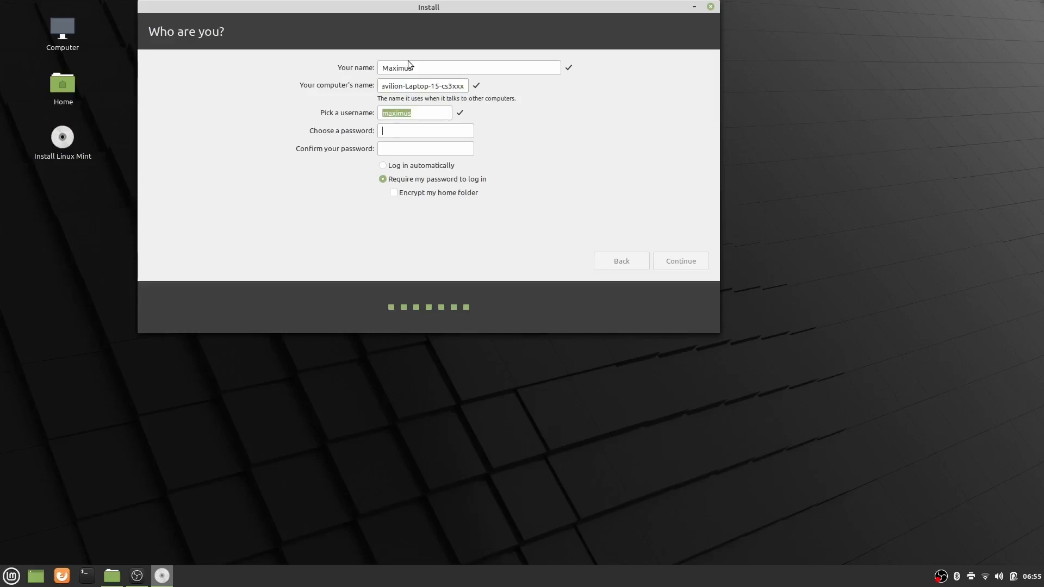
type("1234567890123")
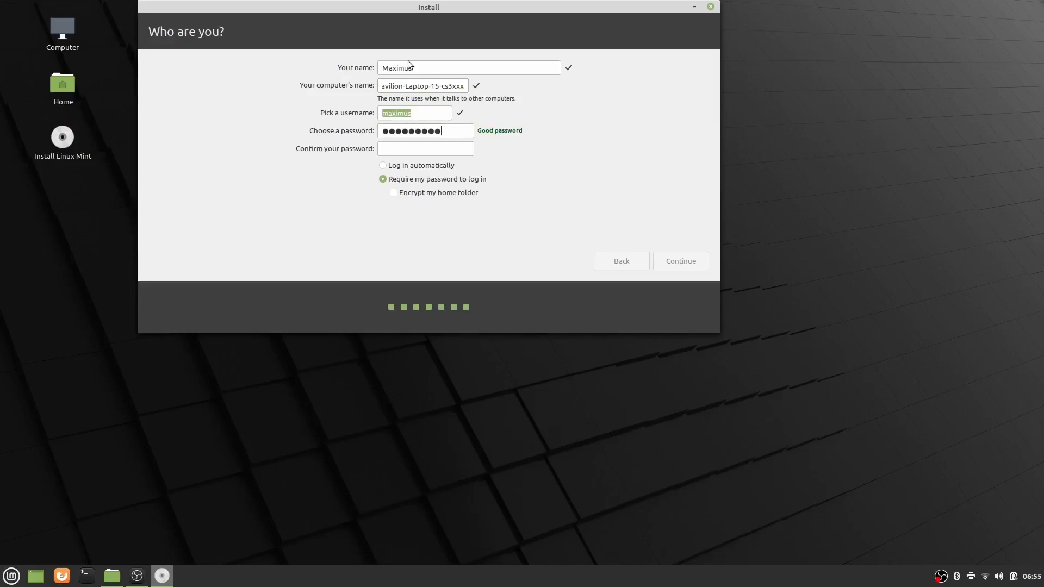
type("1234567890123")
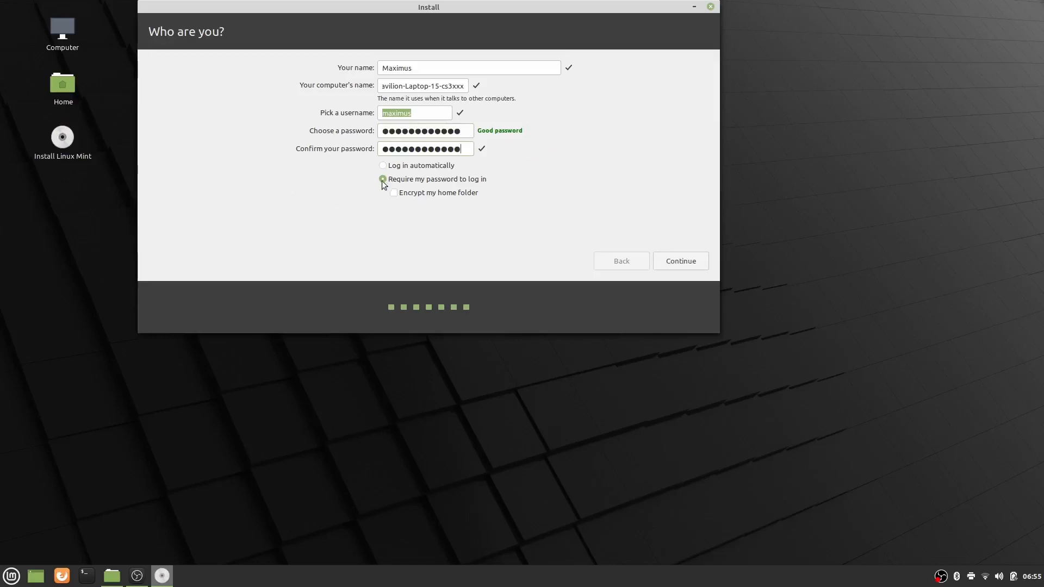
left_click(389, 166)
left_click(680, 262)
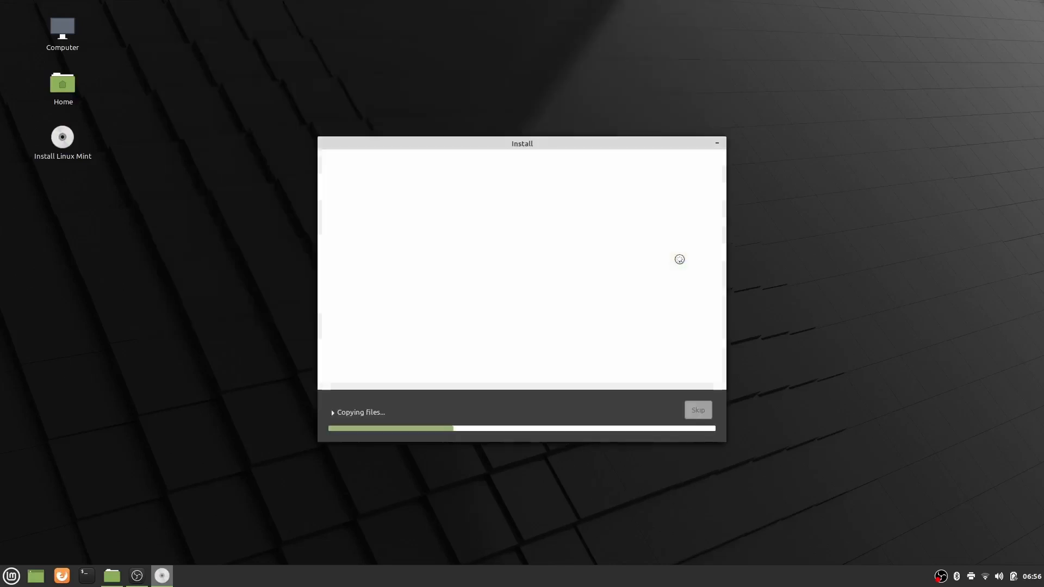